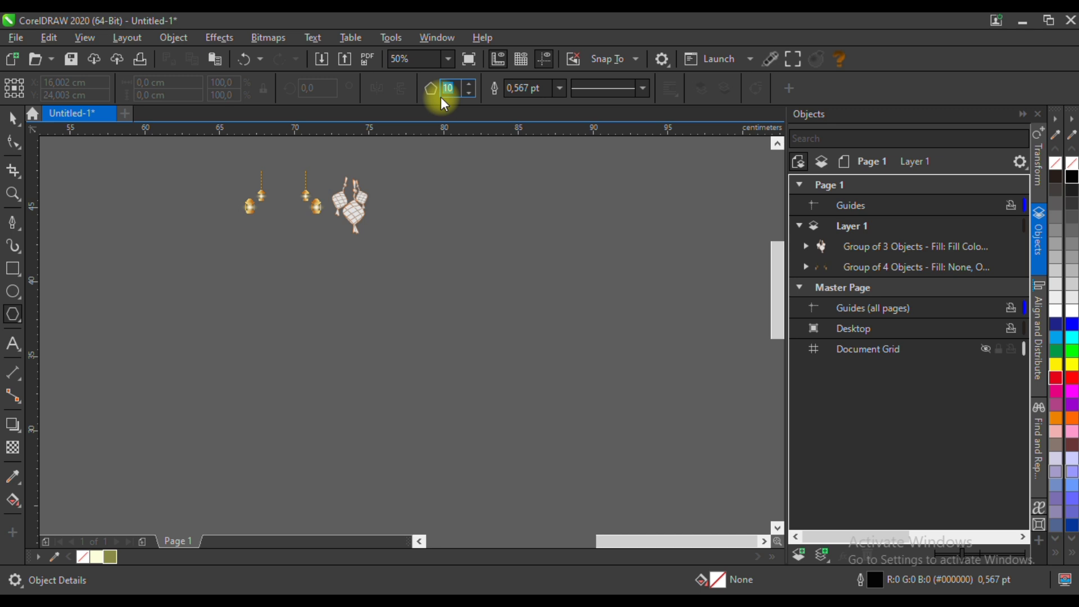
Draw a 12-sided polygon about 9.26 cm wide and high below the existing ornaments and make its nodes editable.
drag(246, 246, 394, 392)
scroll(305, 336, up, 1)
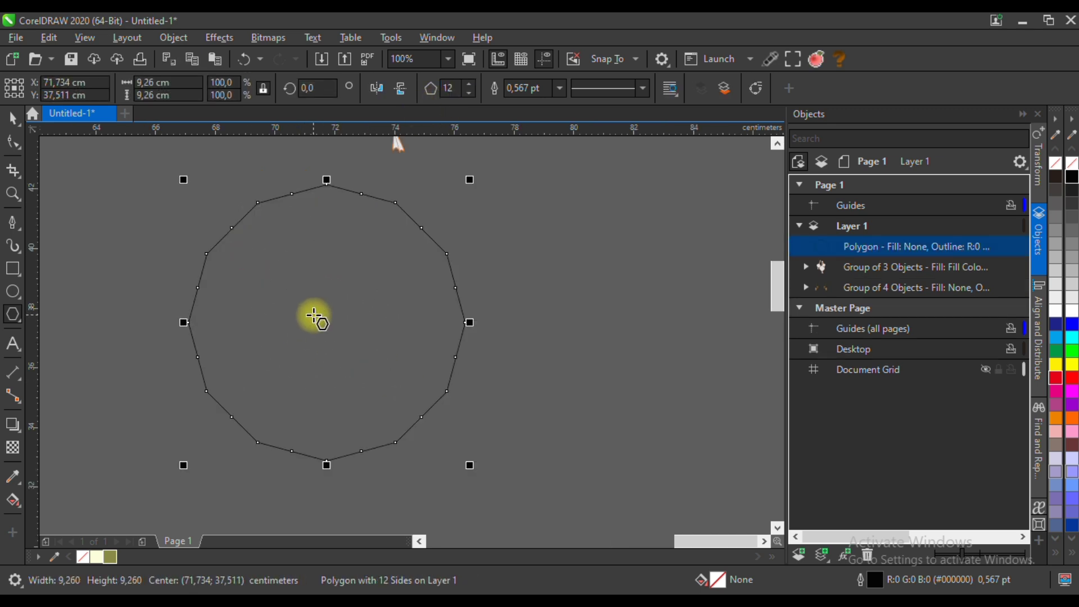
click(13, 143)
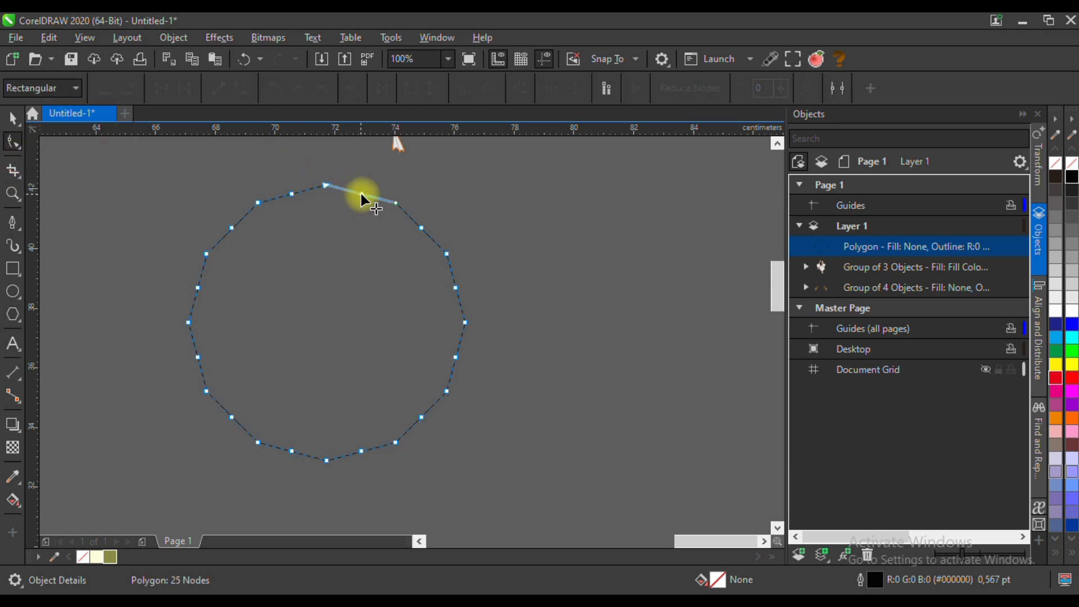
drag(362, 194, 353, 210)
drag(401, 342, 501, 470)
click(242, 89)
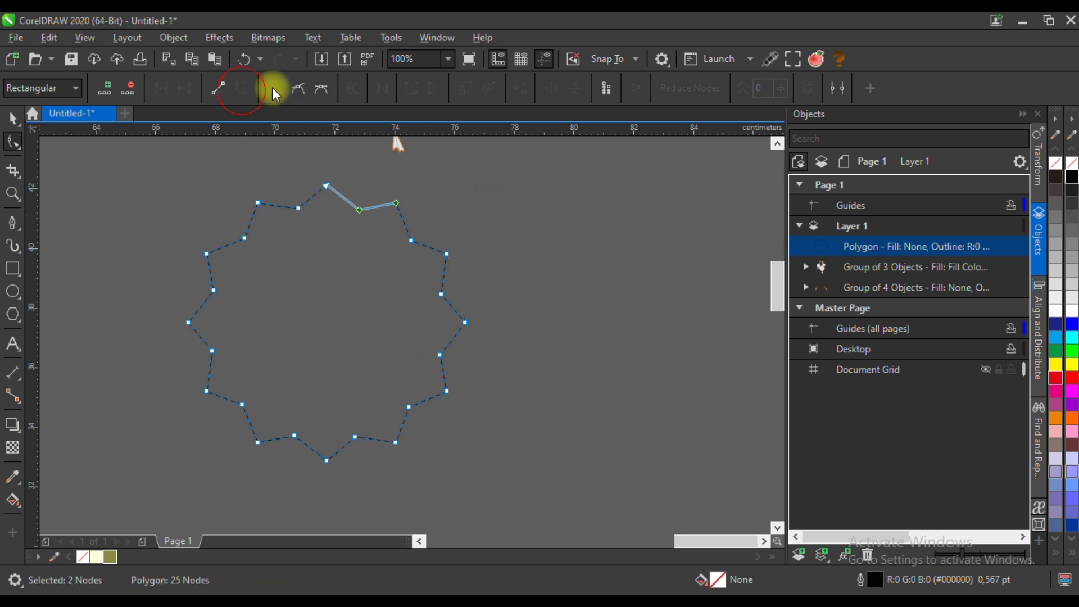
click(297, 89)
scroll(342, 208, up, 1)
mouse_move(373, 205)
mouse_down()
mouse_move(377, 188)
mouse_move(371, 221)
mouse_up()
scroll(390, 205, down, 1)
key(ctrl+z)
key(ctrl+z)
key(ctrl+z)
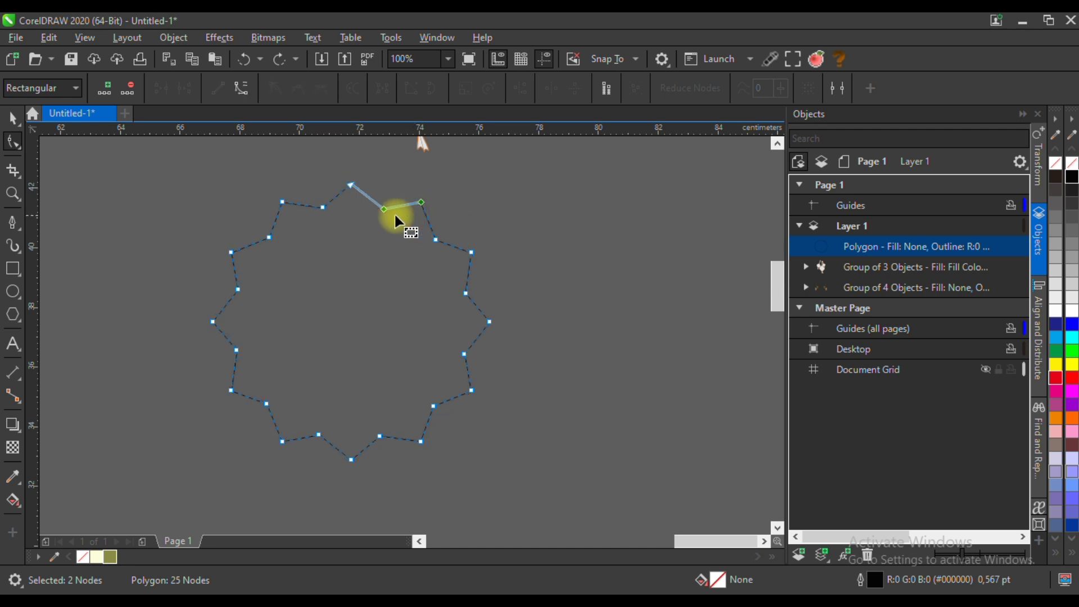
key(ctrl+z)
Pull the polygon's mid-edge nodes slightly inward, then convert all its segments to curves with smooth nodes.
scroll(382, 206, up, 1)
mouse_move(389, 181)
mouse_down()
mouse_move(383, 205)
mouse_move(396, 201)
mouse_up()
scroll(396, 200, down, 2)
drag(281, 190, 473, 349)
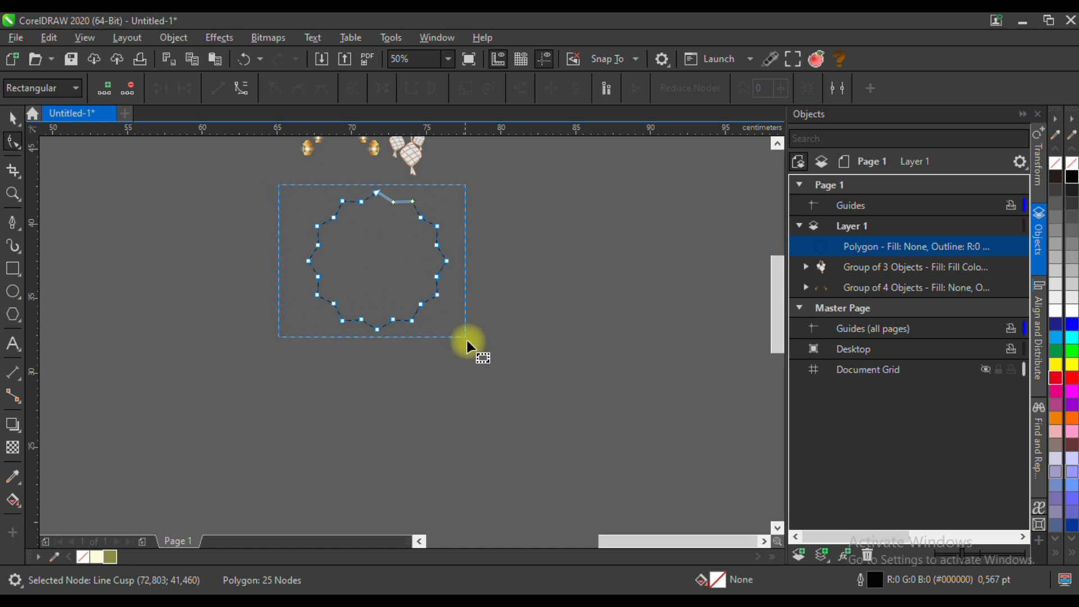
scroll(408, 227, up, 1)
click(243, 90)
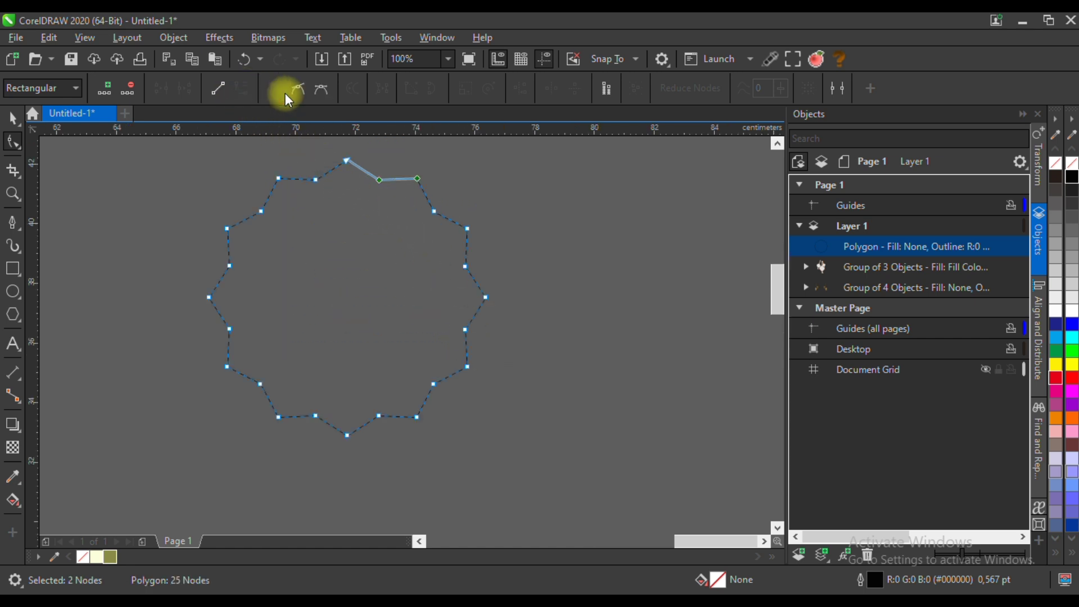
click(298, 90)
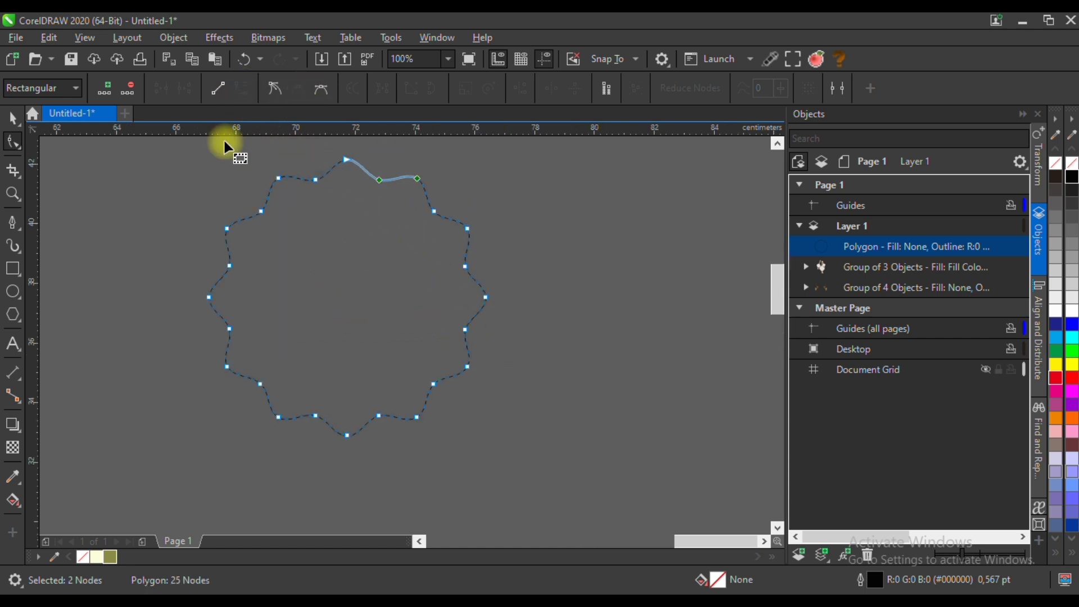
Set the wavy polygon's number of sides to 14.
click(12, 118)
click(48, 116)
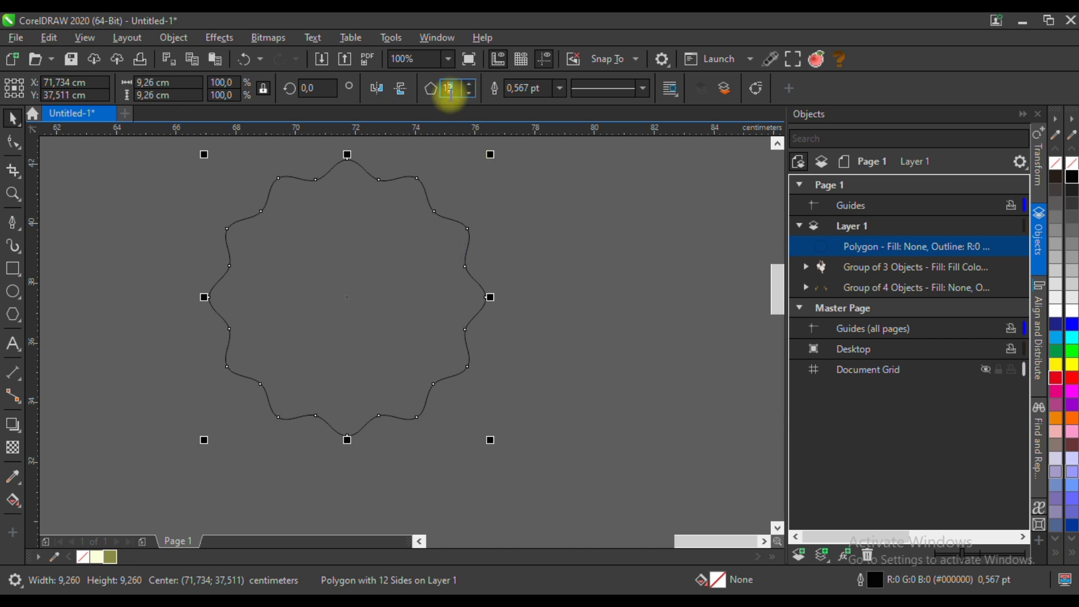
text(11)
key(Return)
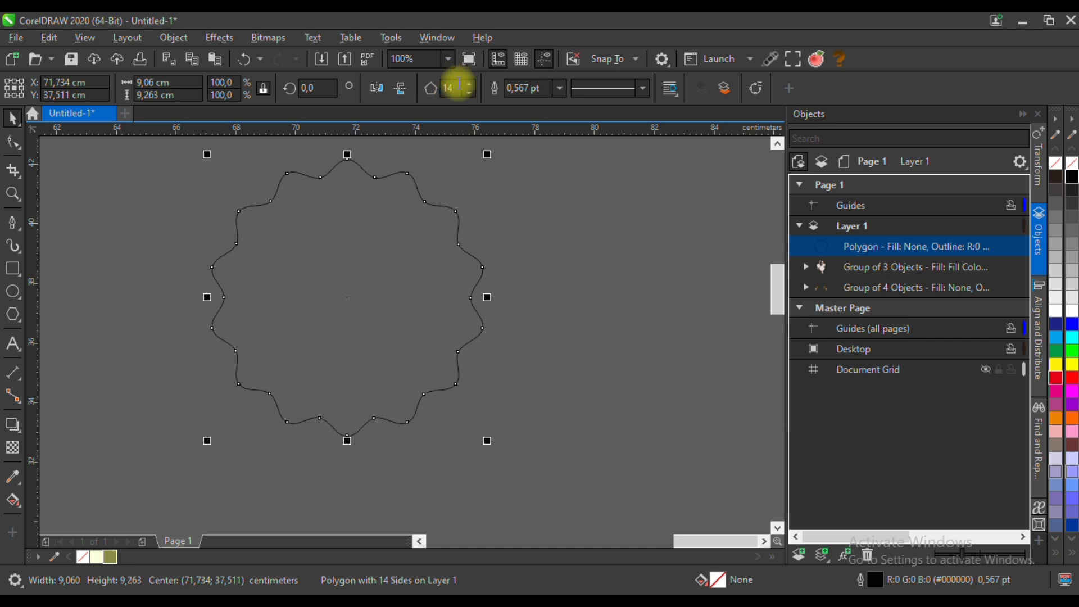
Move the polygon's inner nodes outward by about 0.19 cm to make the waves shallower.
click(10, 147)
click(388, 171)
scroll(386, 170, up, 2)
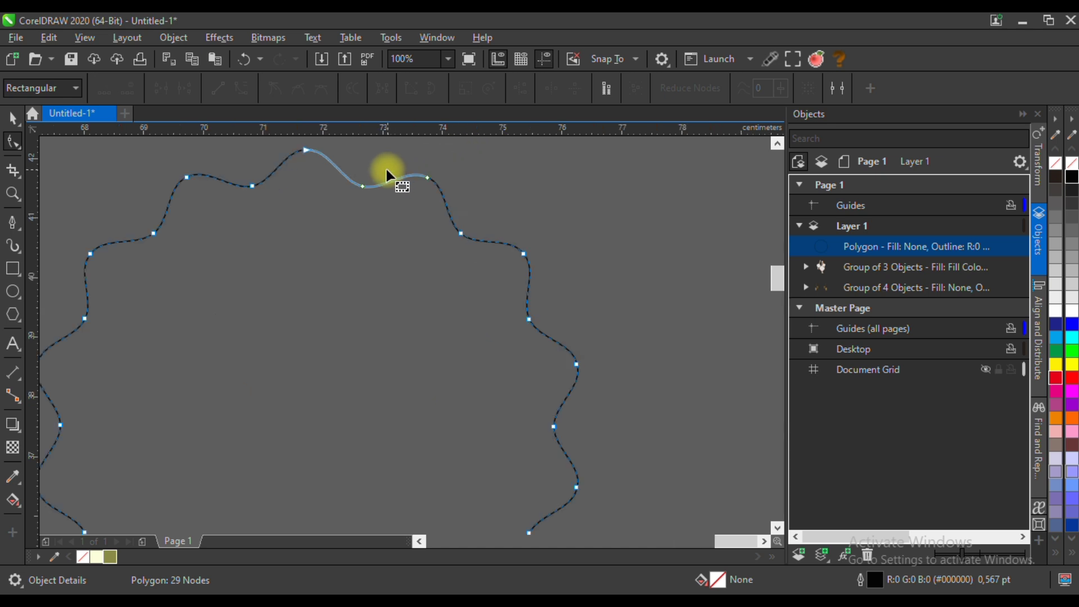
drag(364, 185, 365, 172)
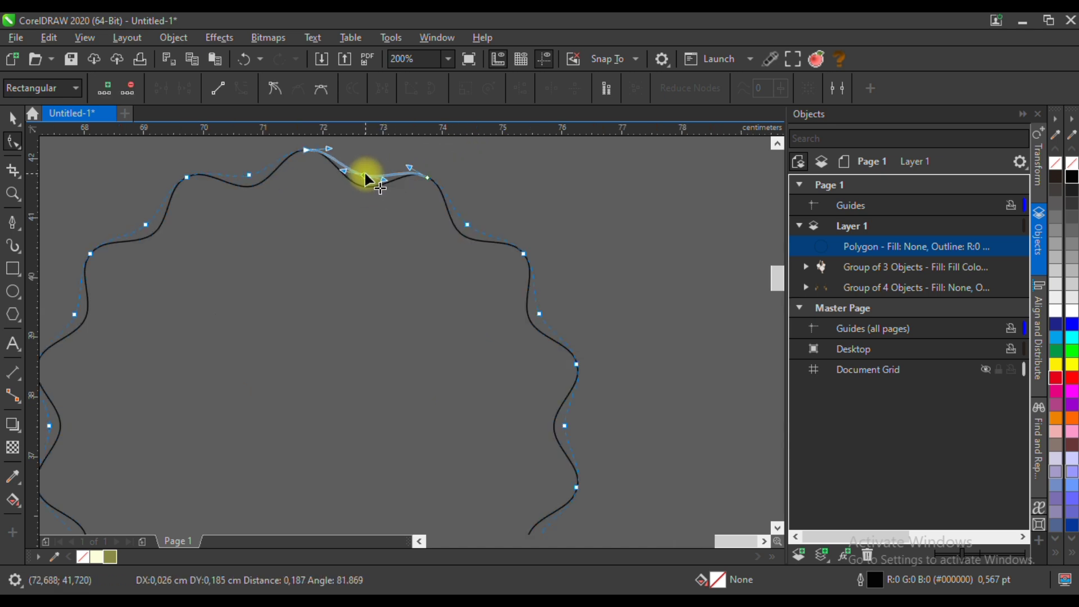
drag(366, 173, 366, 176)
scroll(384, 237, down, 2)
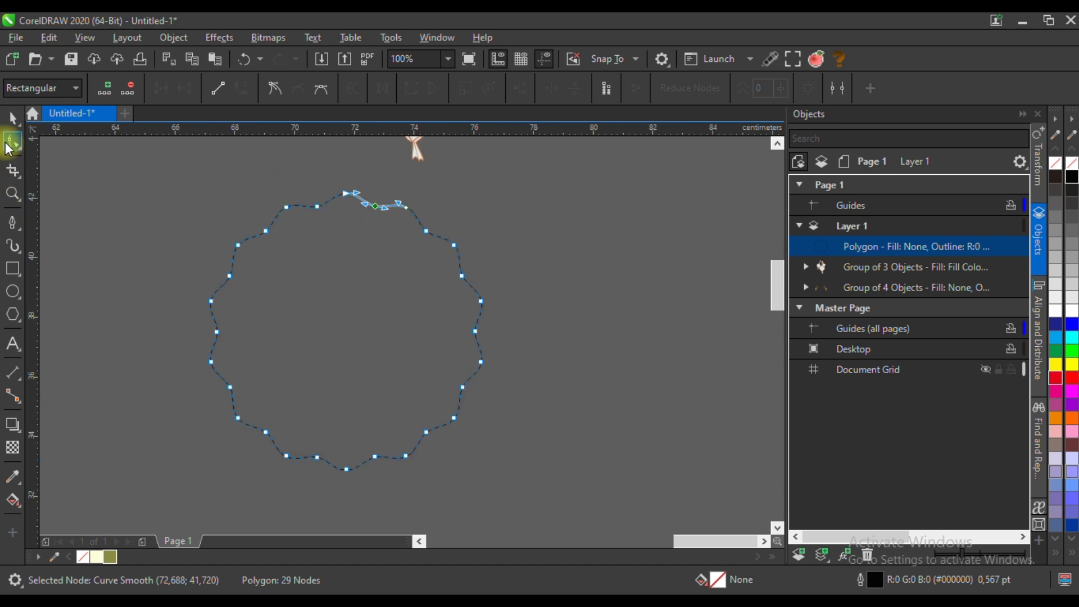
Make a concentric inner copy of the wavy polygon scaled to about 93.9%.
click(12, 117)
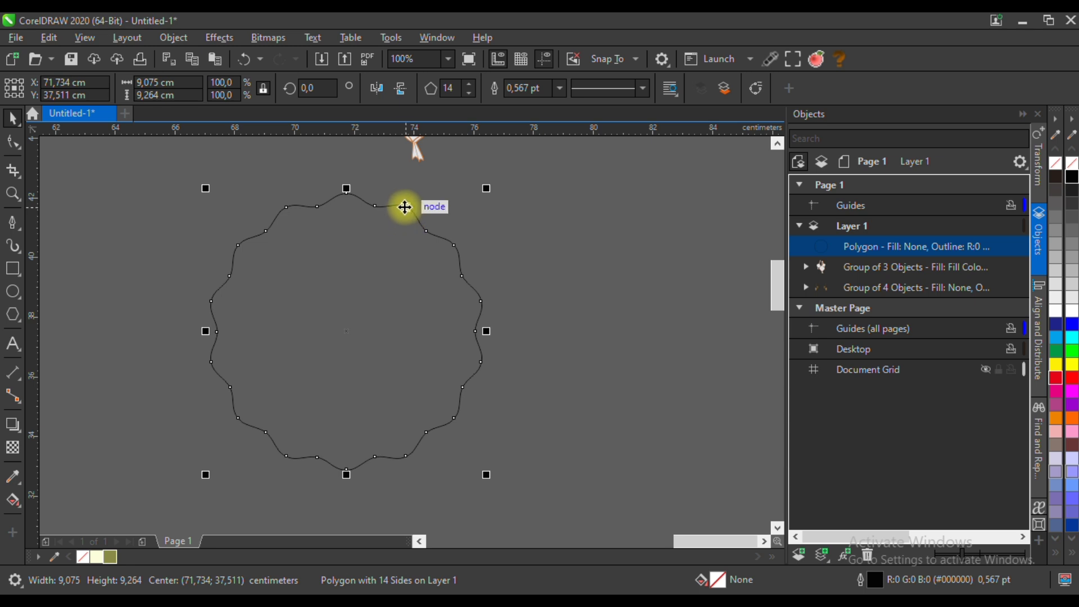
scroll(383, 194, up, 1)
drag(588, 194, 574, 201)
scroll(552, 207, down, 1)
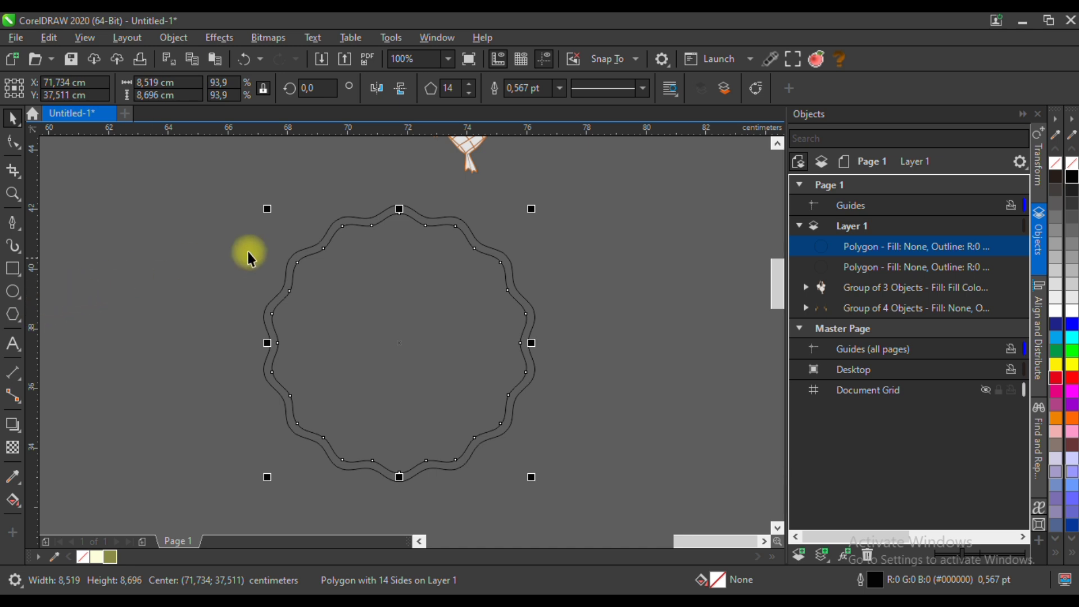
Select both wavy polygons, unlock their proportions and set the overall size to 9 cm by 9 cm.
click(619, 191)
drag(178, 195, 583, 513)
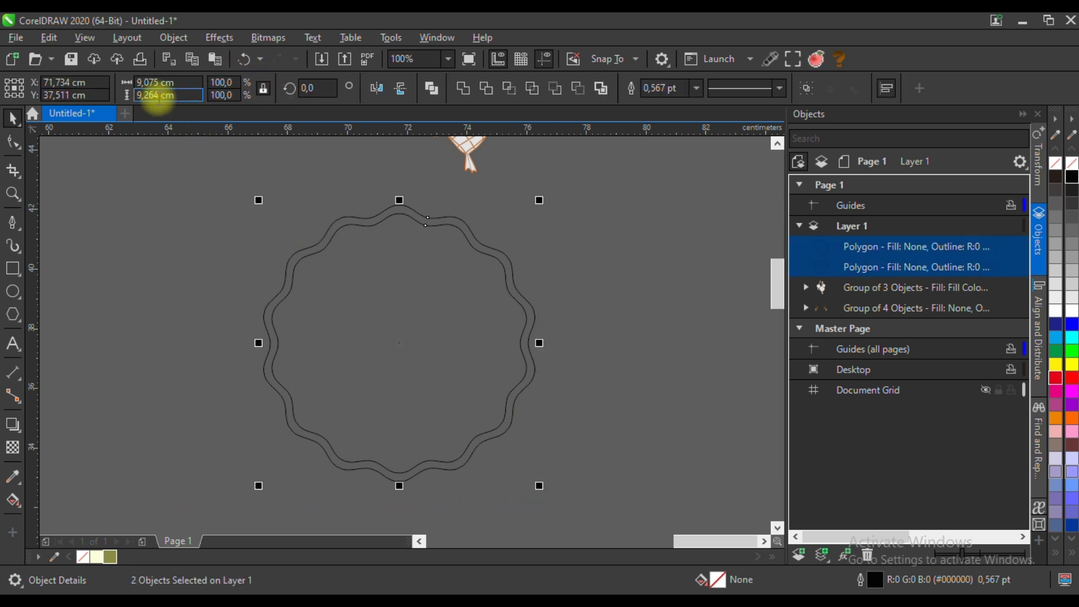
click(263, 88)
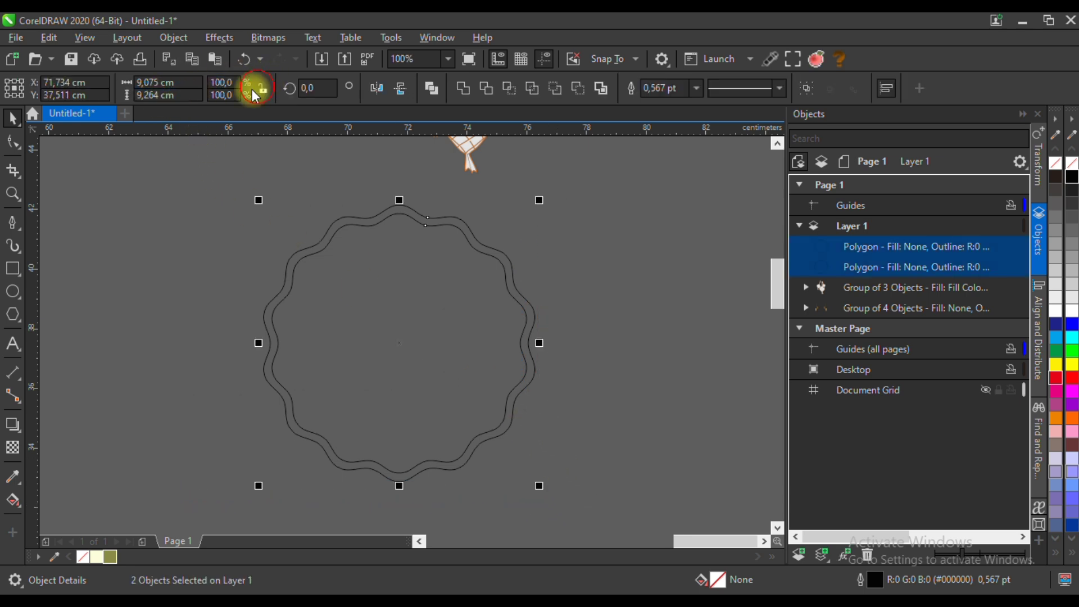
double_click(145, 95)
text(9cm)
double_click(151, 82)
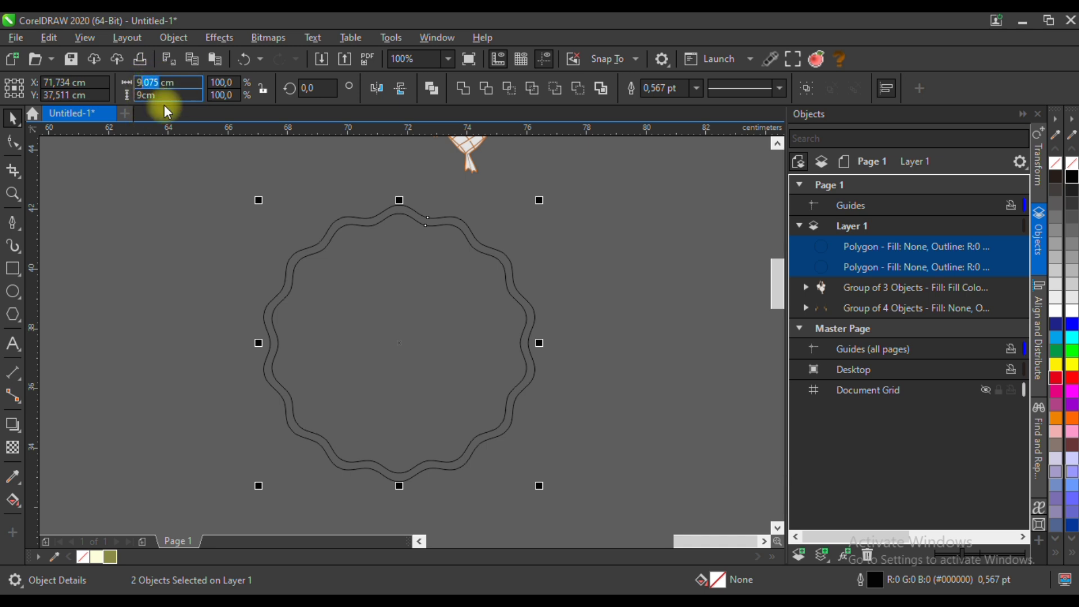
key(Return)
Delete the inner polygon and replace it with a concentric copy of the outer one, about 8.39 cm across.
click(650, 279)
click(484, 300)
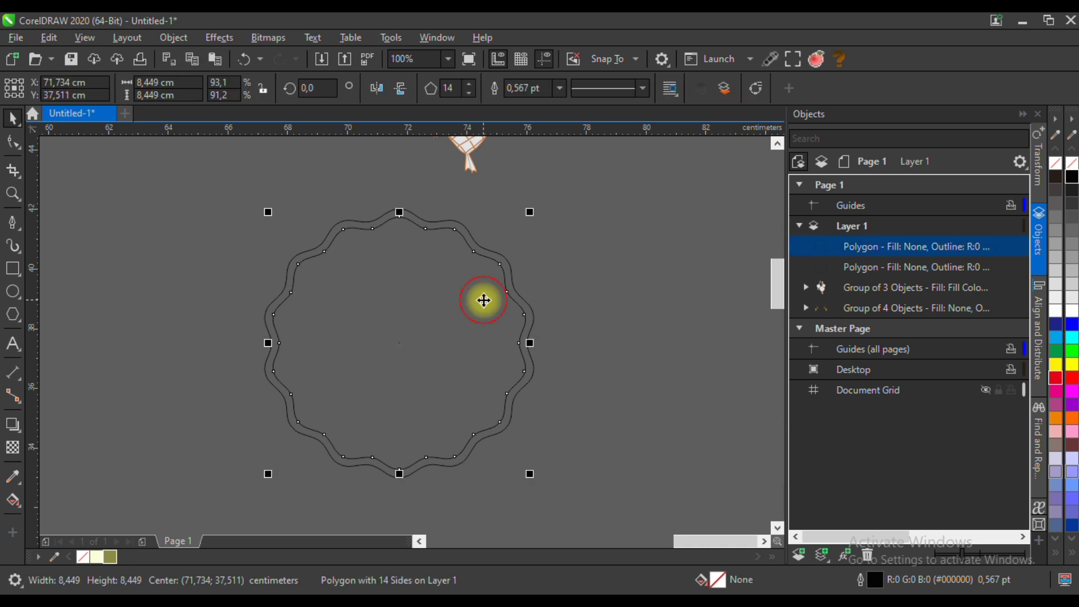
key(Delete)
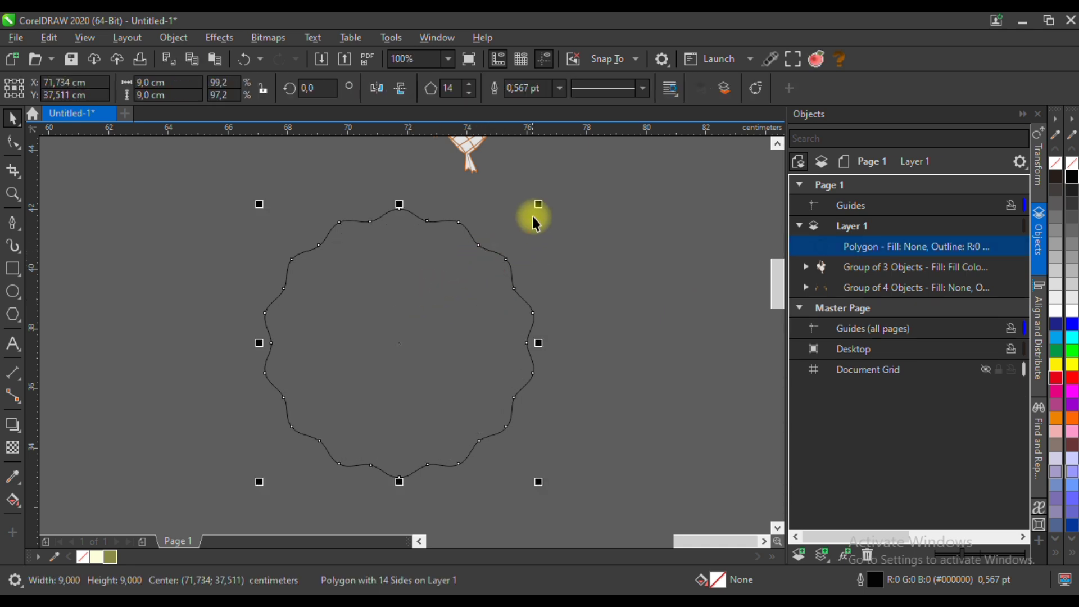
drag(539, 204, 530, 206)
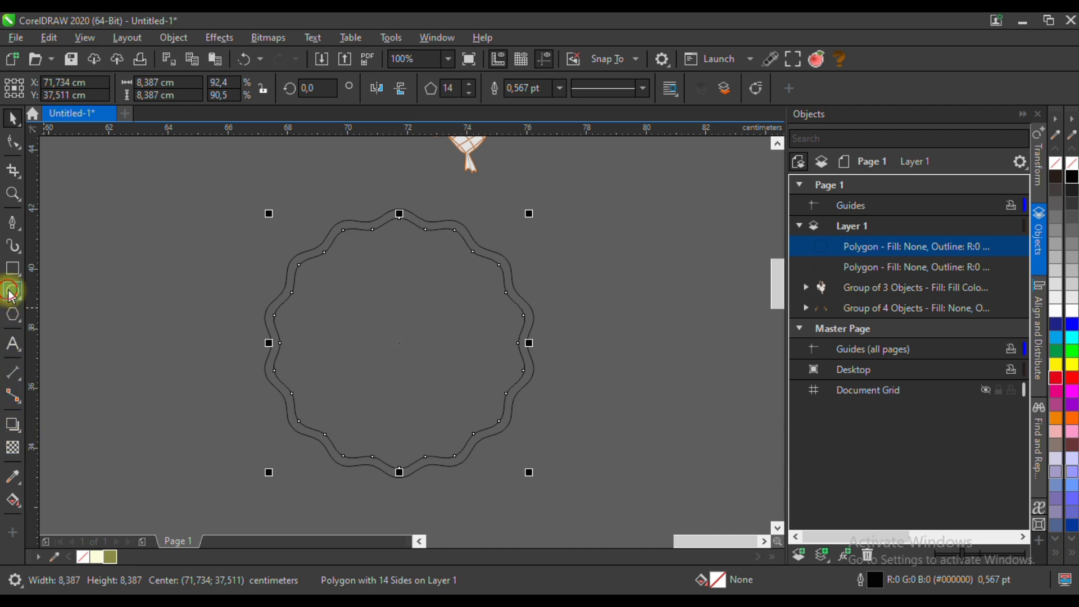
Draw a circle about 7.17 cm across inside the wavy polygons and align it to their centre.
click(13, 292)
drag(308, 233, 515, 428)
click(12, 118)
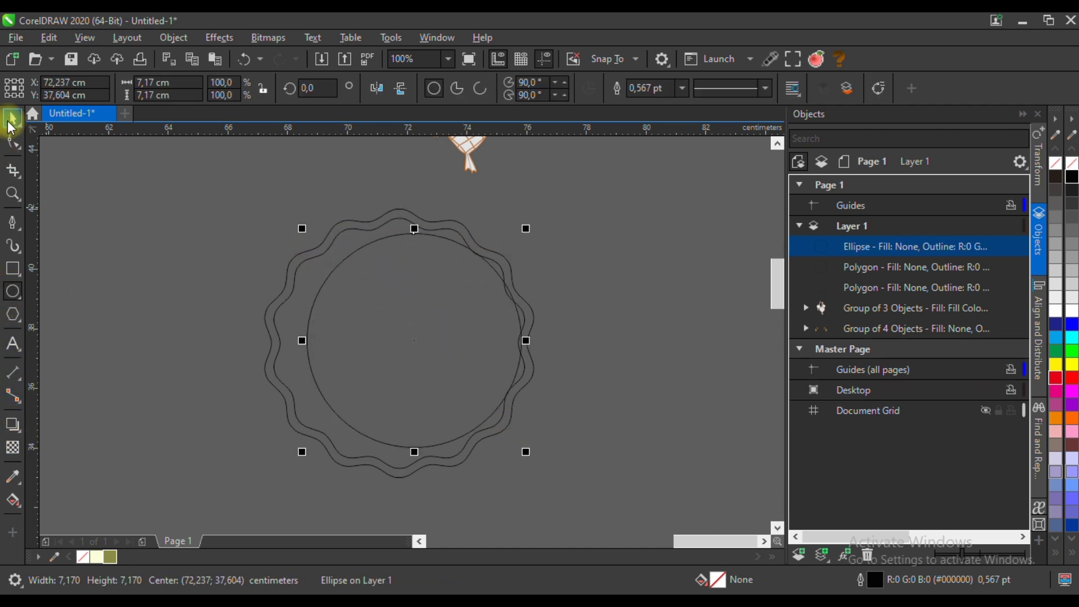
shift+click(309, 290)
key(c)
key(e)
click(606, 255)
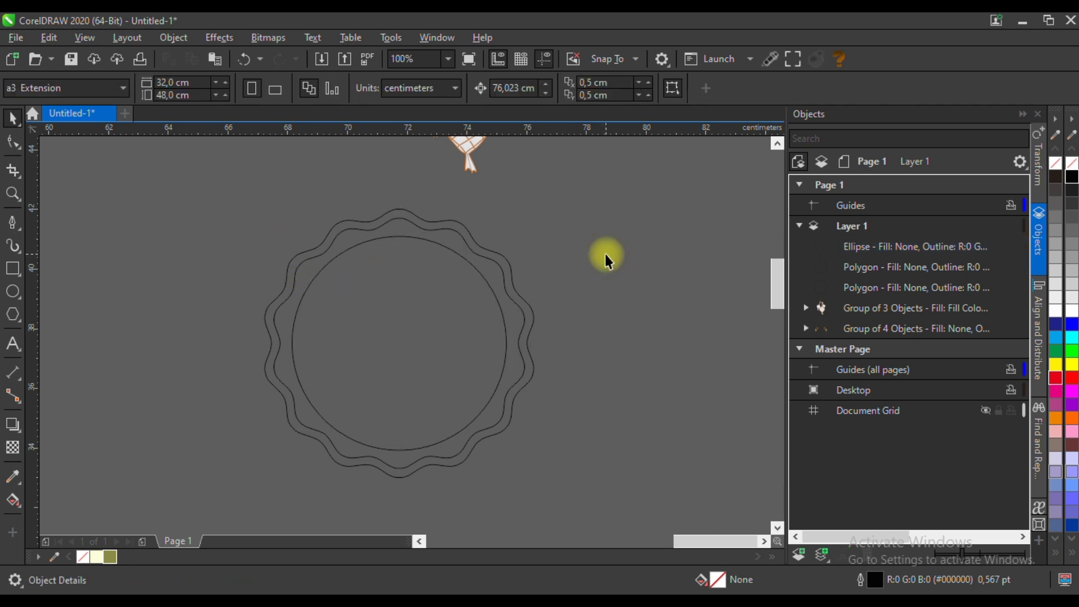
Enlarge the circle slightly about its centre to about 7.22 cm across.
click(475, 268)
scroll(509, 233, up, 2)
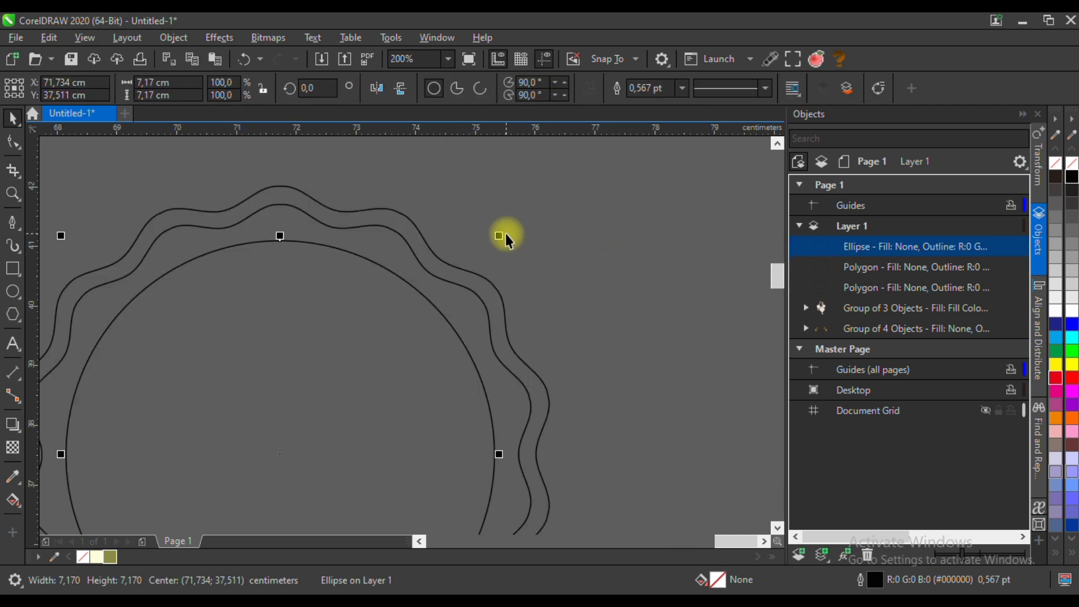
drag(503, 237, 504, 229)
scroll(504, 229, down, 2)
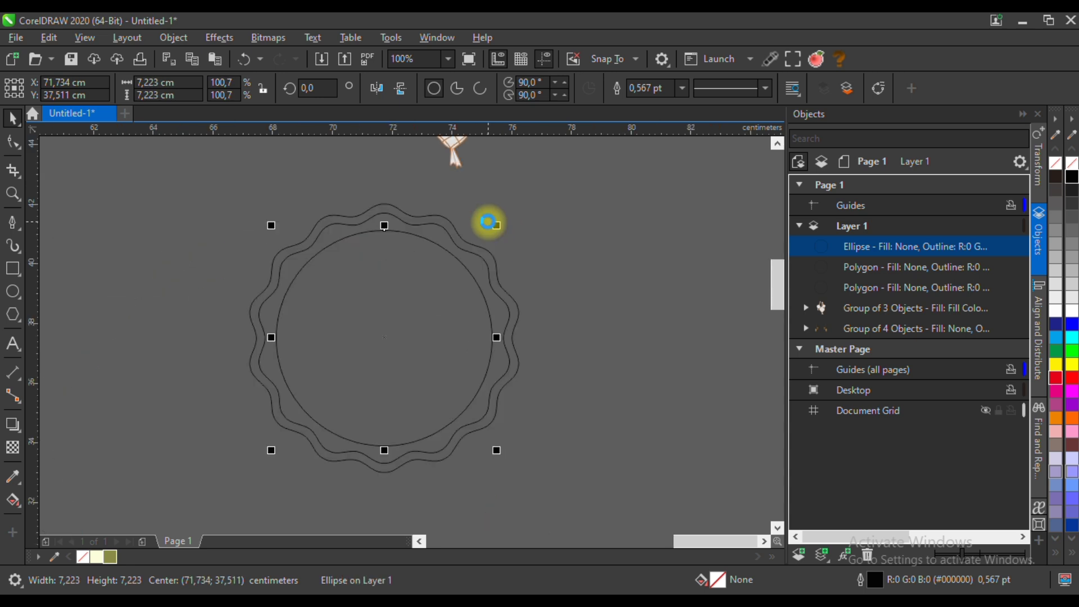
Fill the outer wavy polygon with cream (R254 G254 B220) and remove its outline.
click(556, 244)
click(446, 217)
click(93, 555)
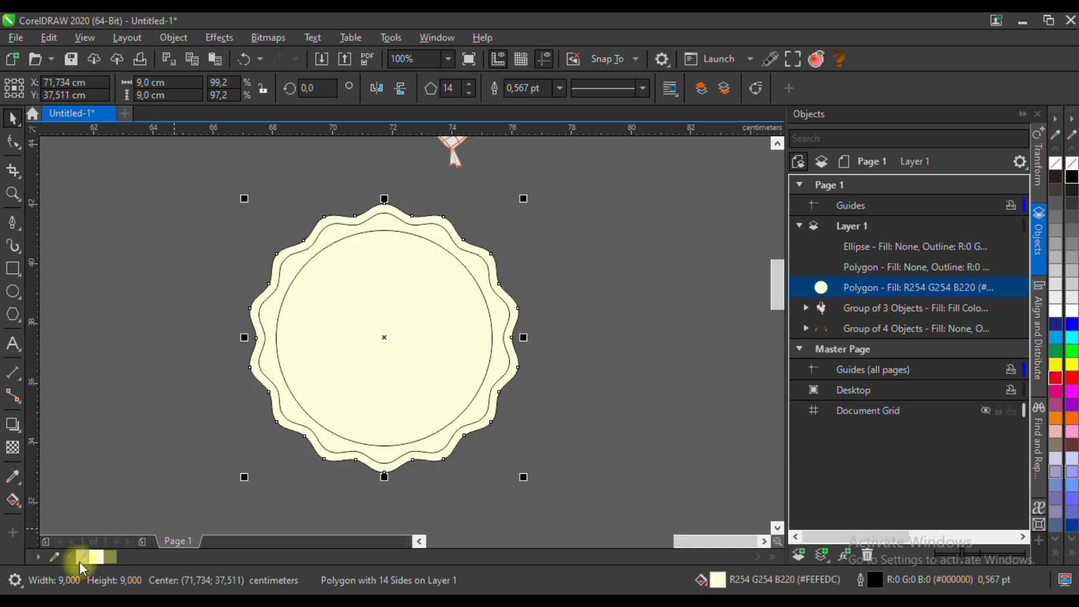
right_click(81, 557)
Fill the inner wavy polygon with olive green (R138 G141 B70) and remove its outline.
click(374, 223)
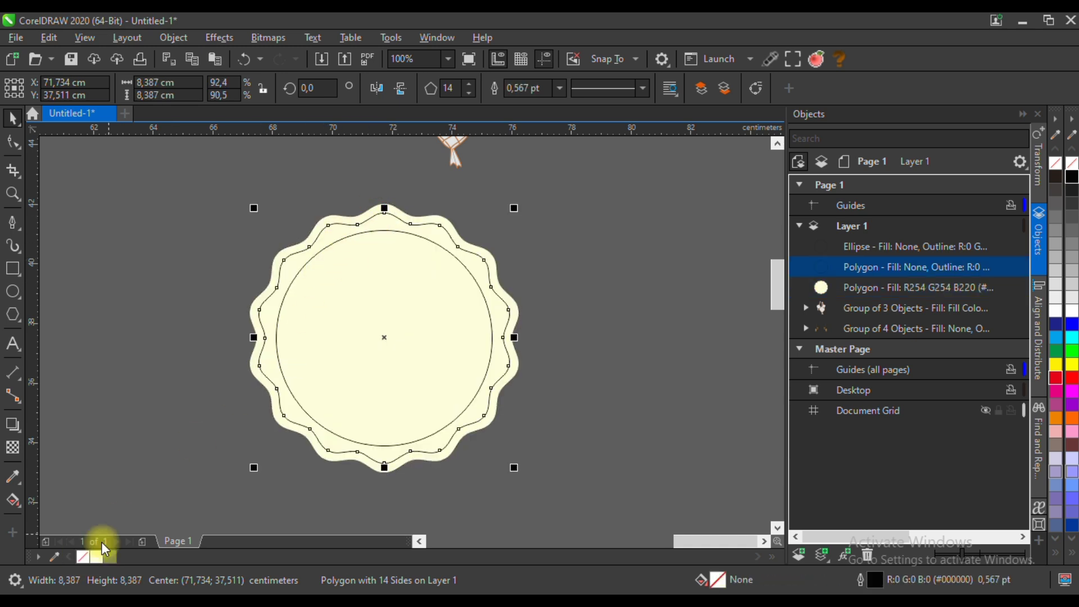
click(110, 556)
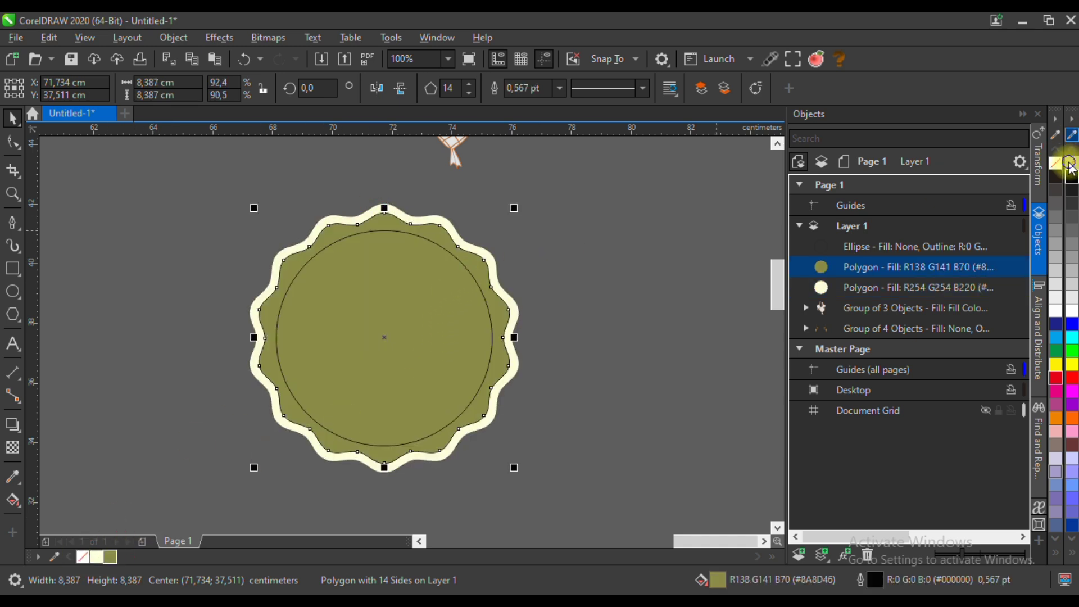
click(590, 279)
Fill the circle with cream (R254 G254 B220) and remove its outline.
click(445, 295)
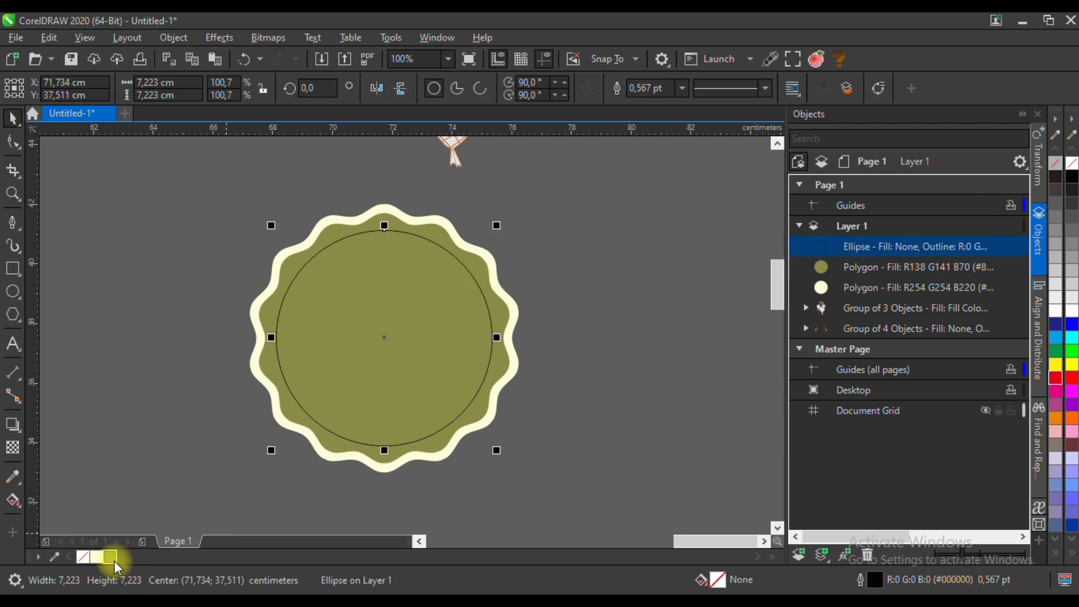
click(97, 557)
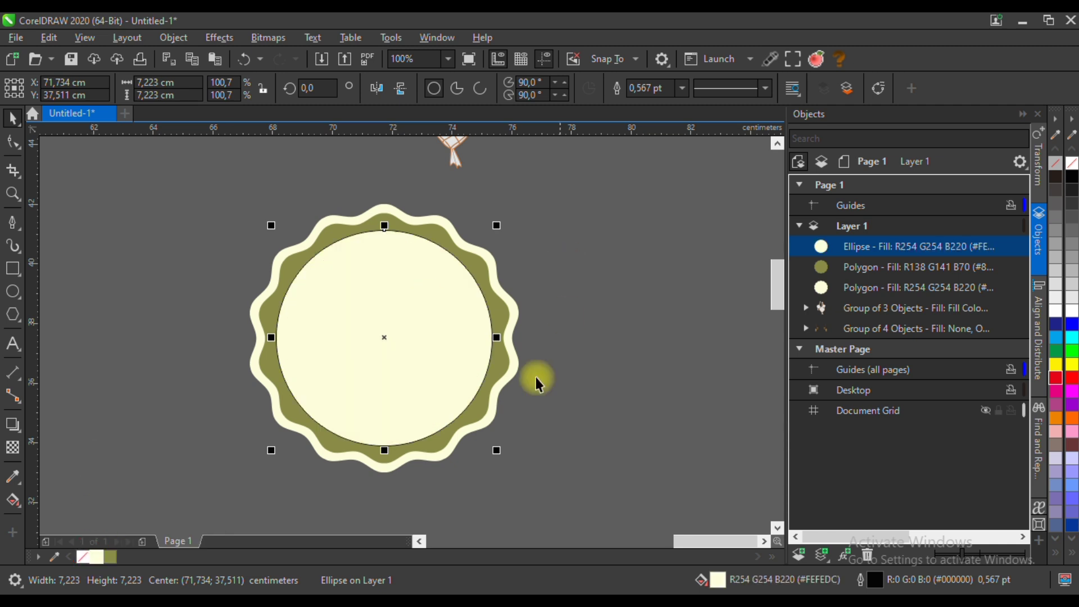
right_click(79, 555)
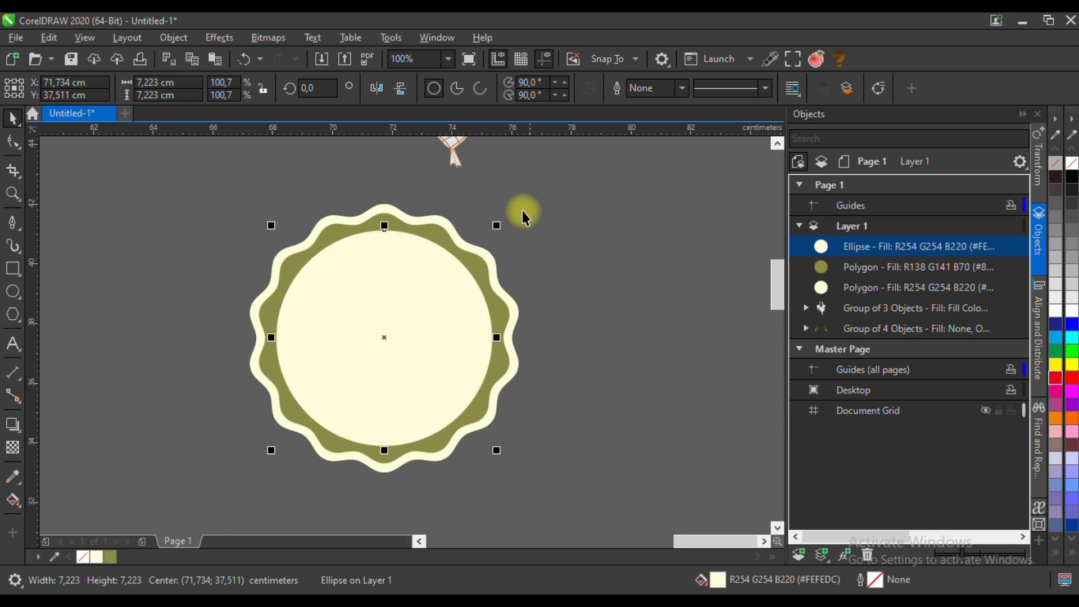
Make a concentric copy of the circle about 4.96 cm across and give it an olive green outline.
drag(495, 225, 463, 235)
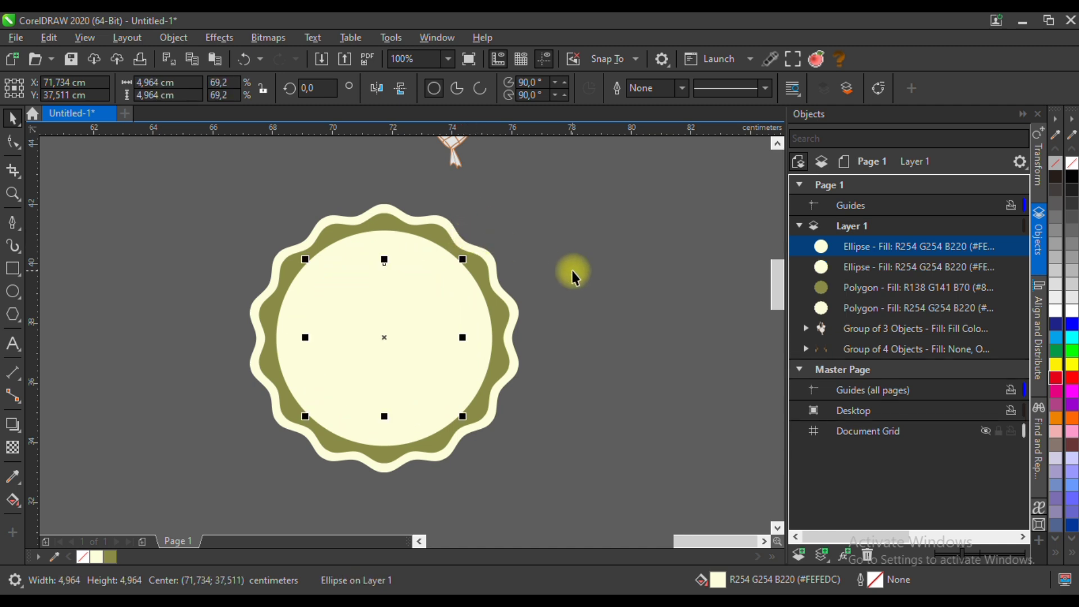
right_click(111, 557)
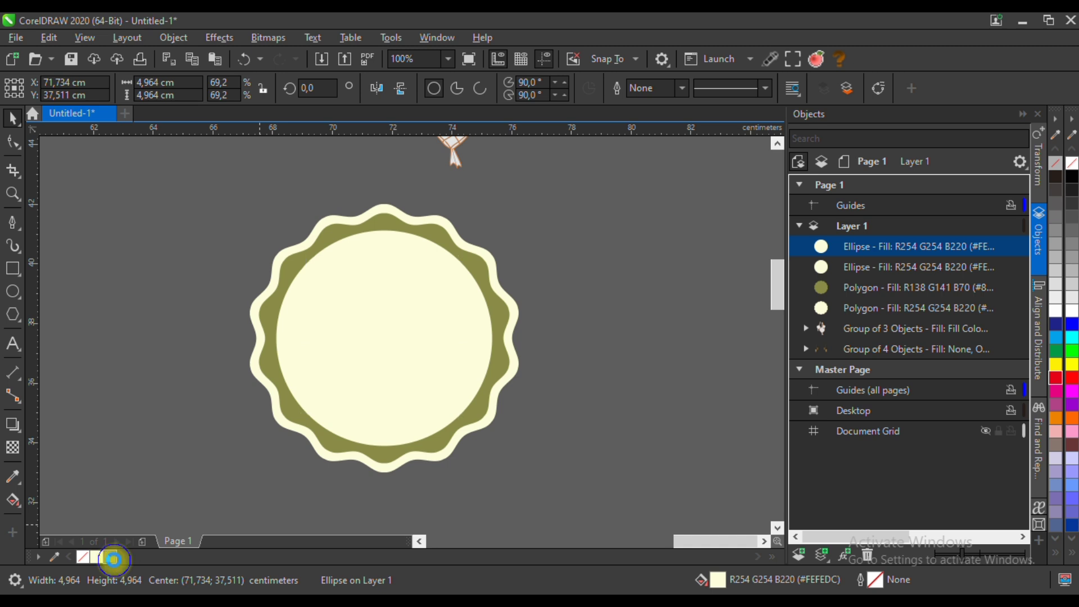
click(148, 400)
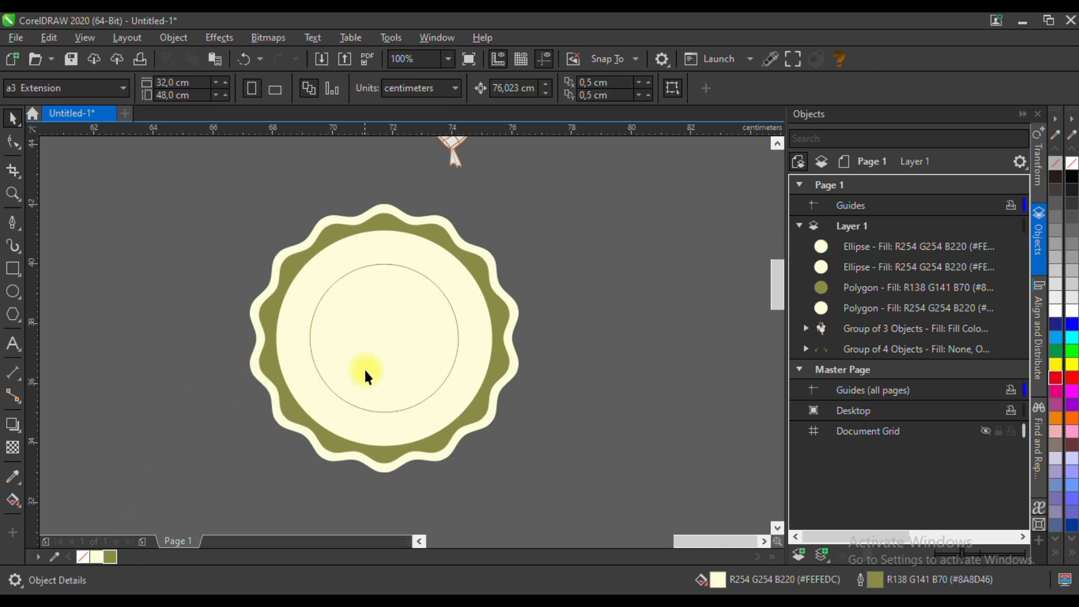
Paste the copied pastry photo in view and place it over the inner circle, about 5.7 cm wide.
right_click(538, 257)
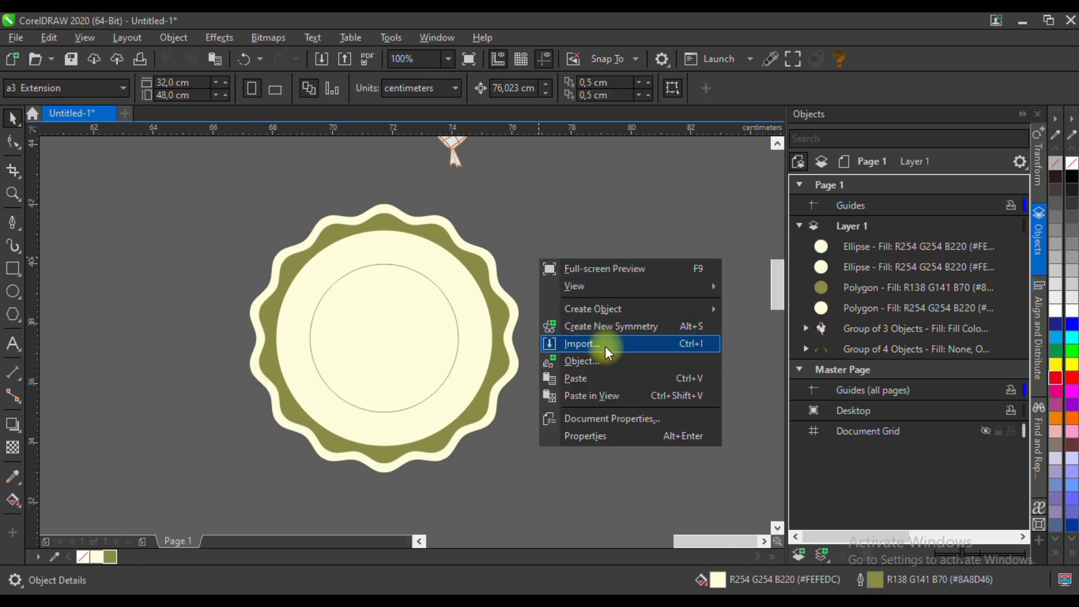
click(599, 399)
scroll(476, 375, down, 4)
drag(569, 306, 485, 349)
scroll(467, 371, up, 4)
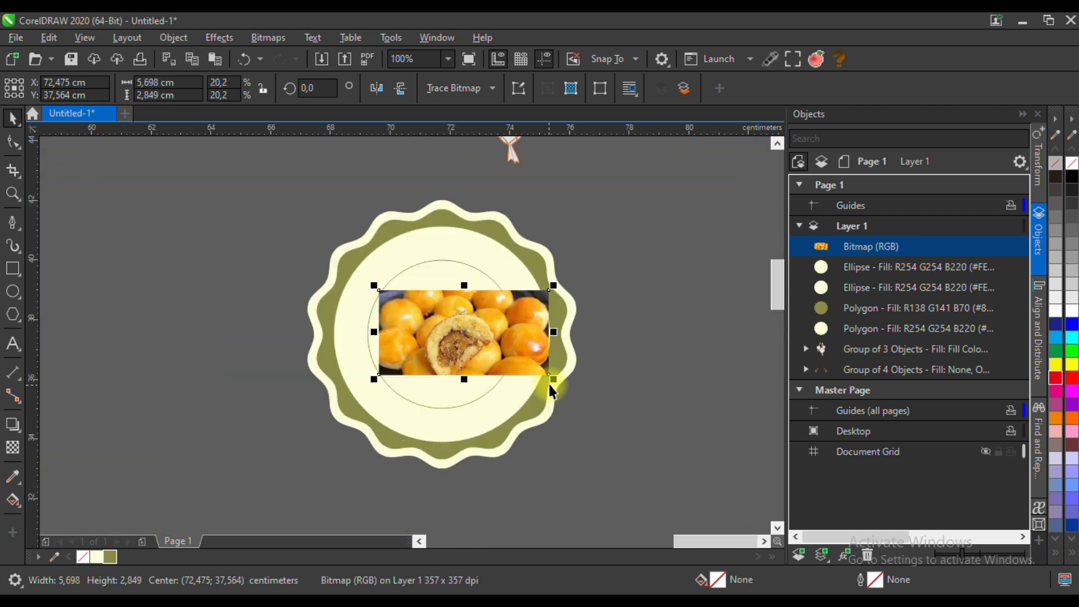
Enlarge the pastry photo to about 8.76 cm wide and PowerClip it inside the inner circle.
drag(554, 378, 585, 422)
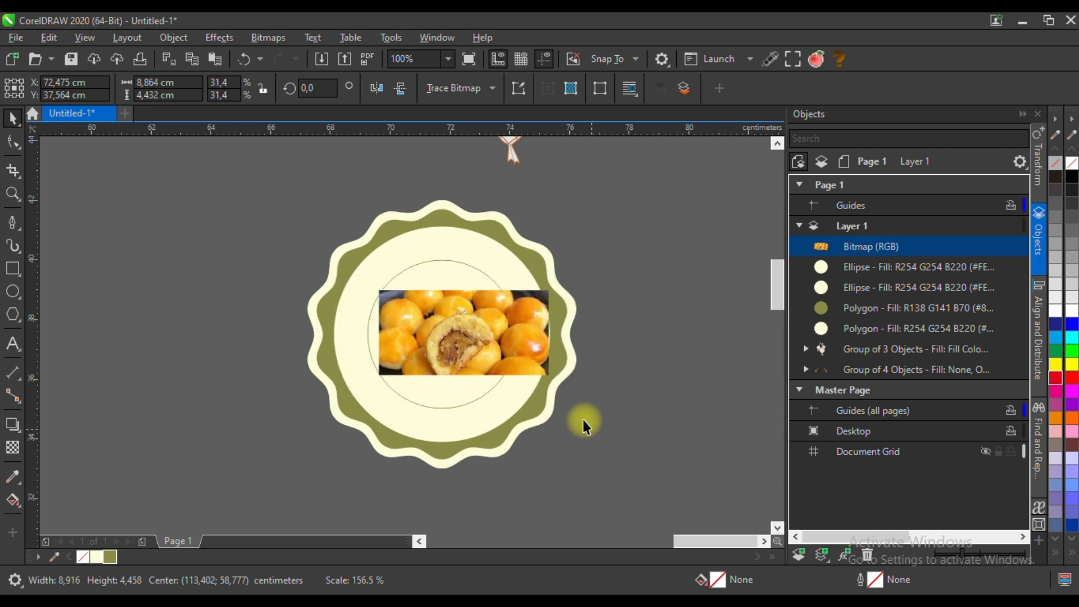
scroll(440, 261, up, 2)
right_click(441, 288)
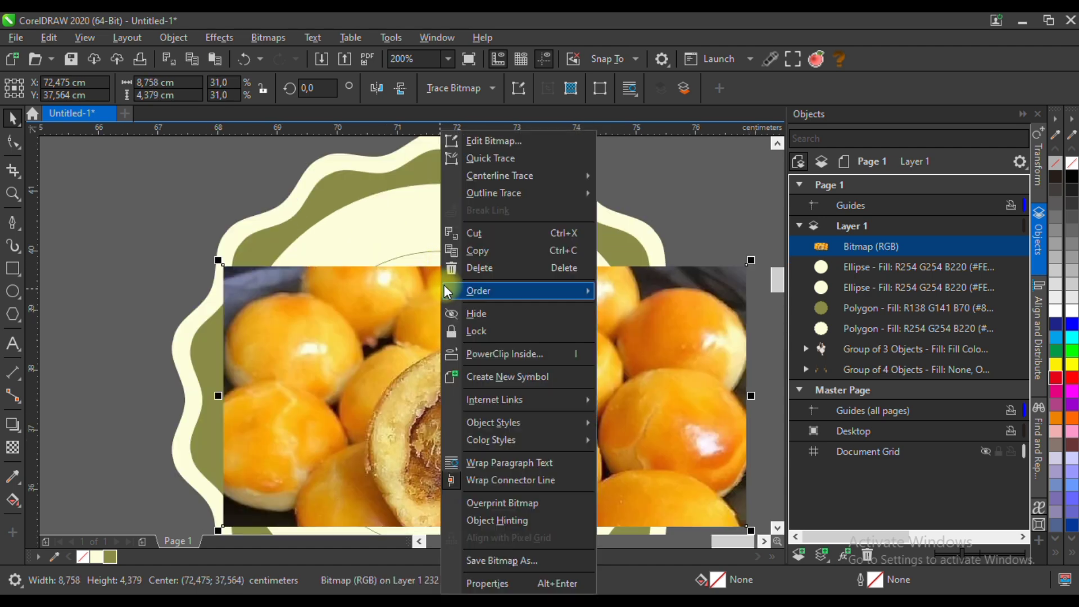
click(503, 355)
click(433, 248)
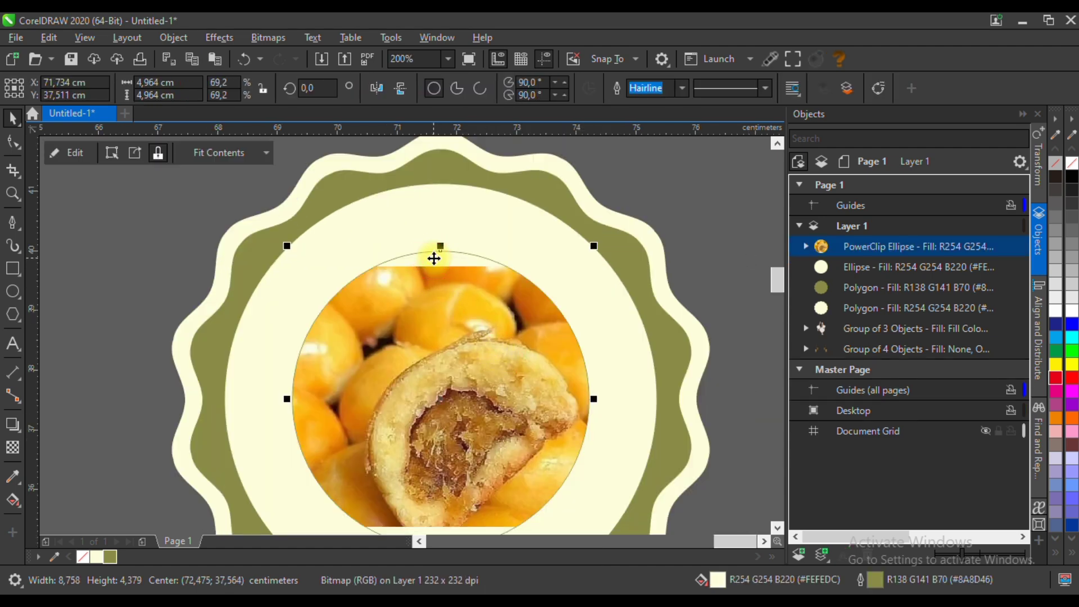
Scale the clipped photo so it fills the whole inner circle, and remove that circle's outline.
scroll(430, 269, down, 2)
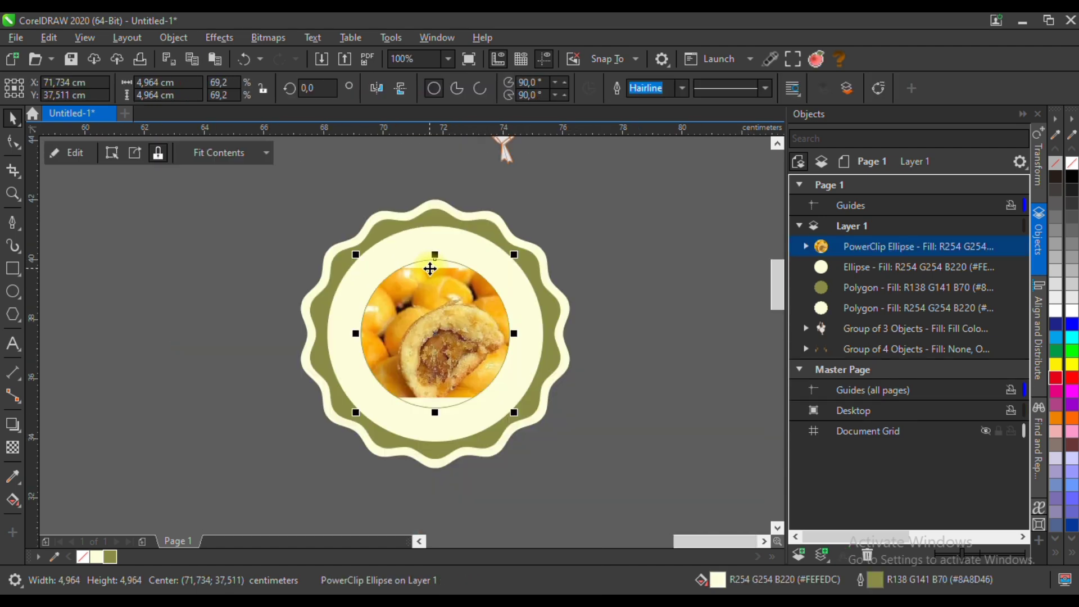
click(259, 151)
click(248, 208)
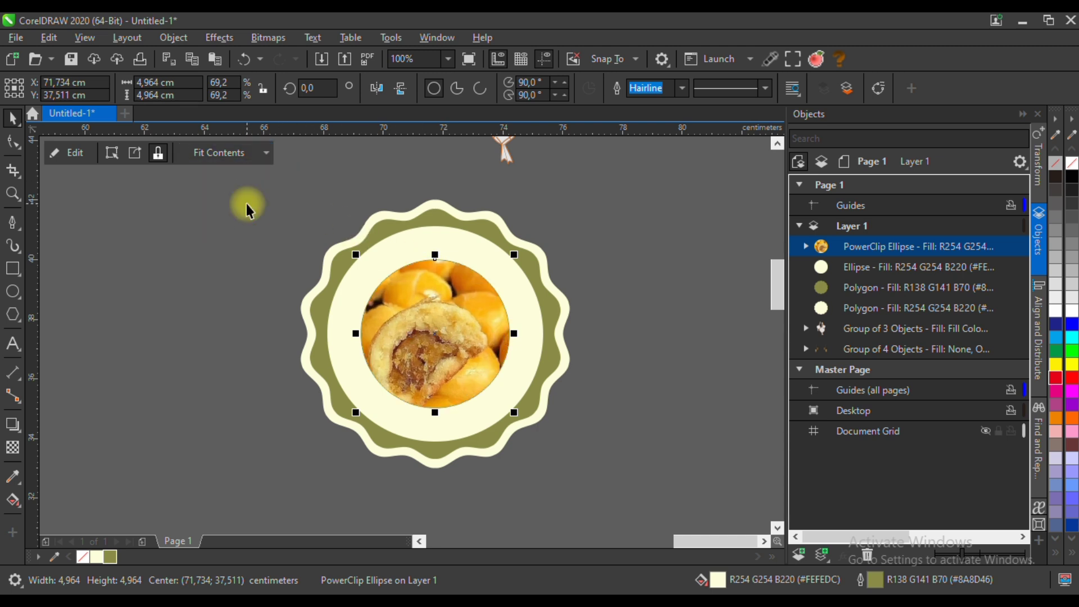
click(632, 317)
click(450, 294)
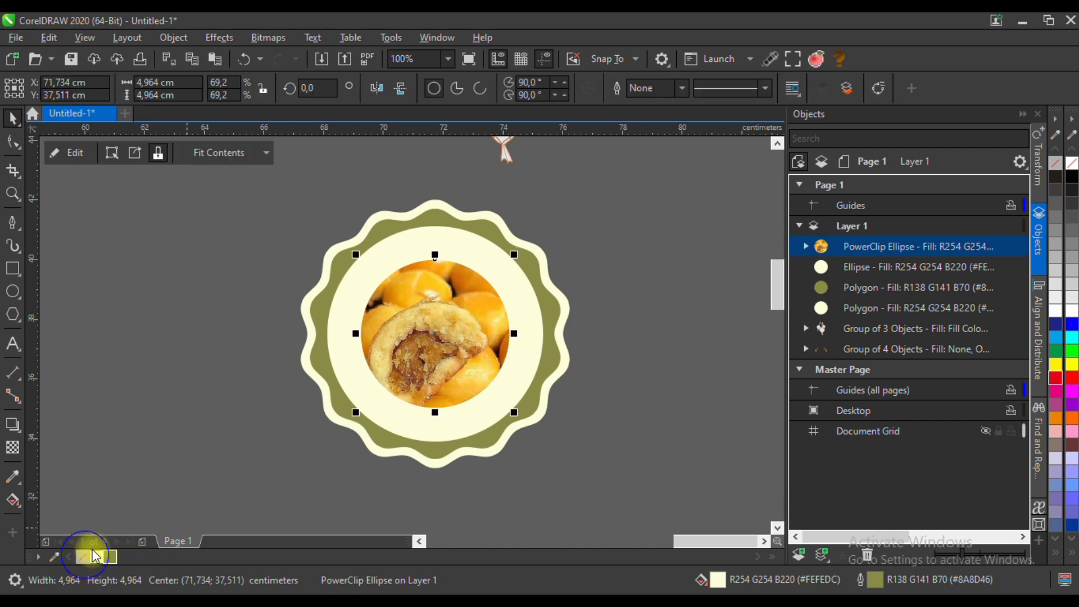
click(212, 365)
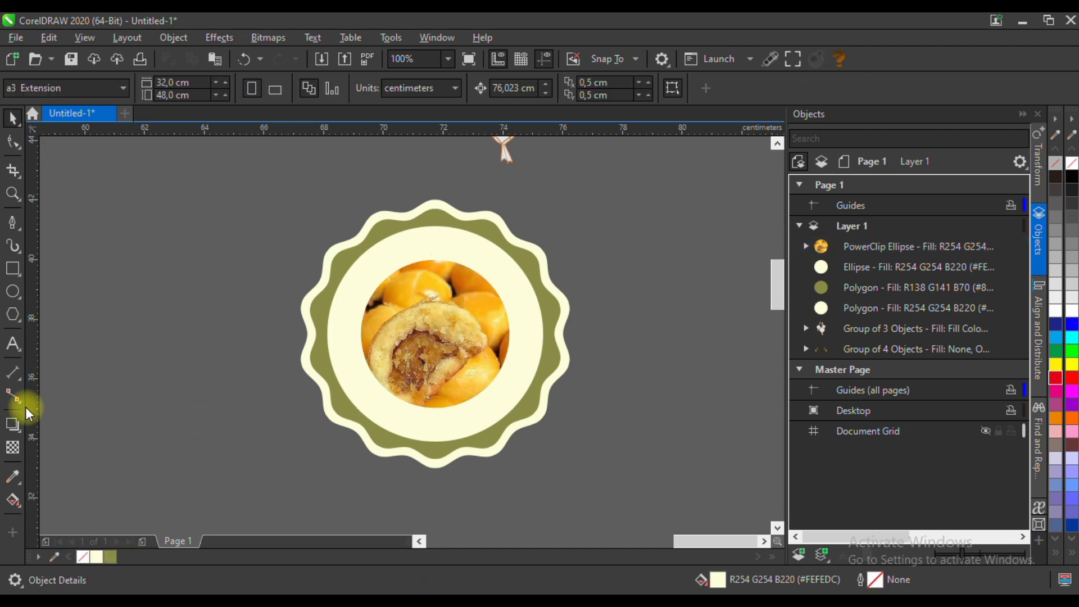
Add artistic text reading "Happy Ied Mubarrak" with "Ozil Cookies" on a second line.
click(13, 344)
click(223, 253)
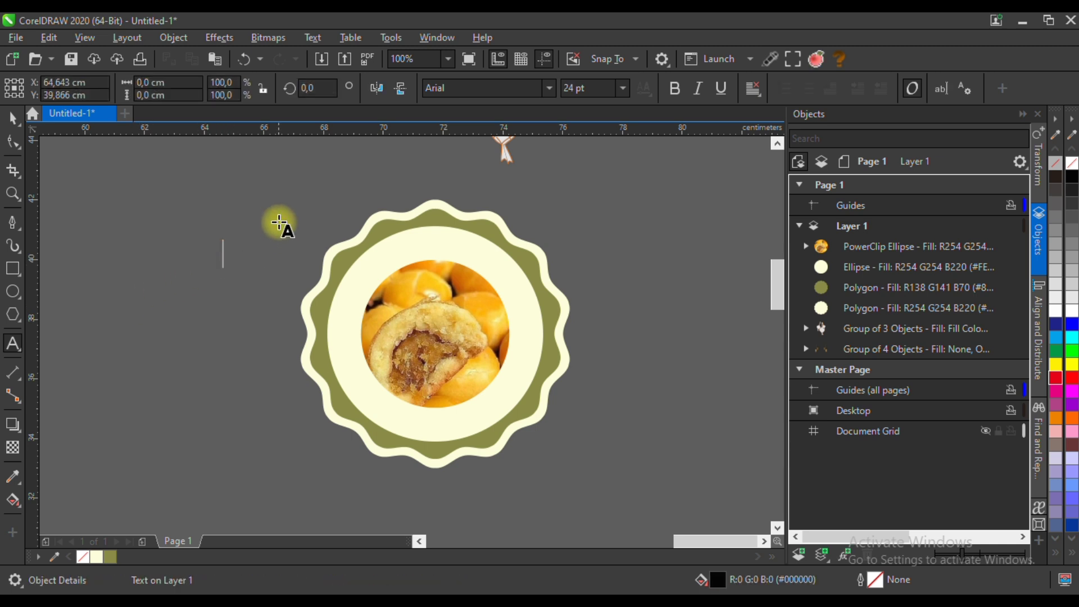
text(Happy Ied Mubarrak)
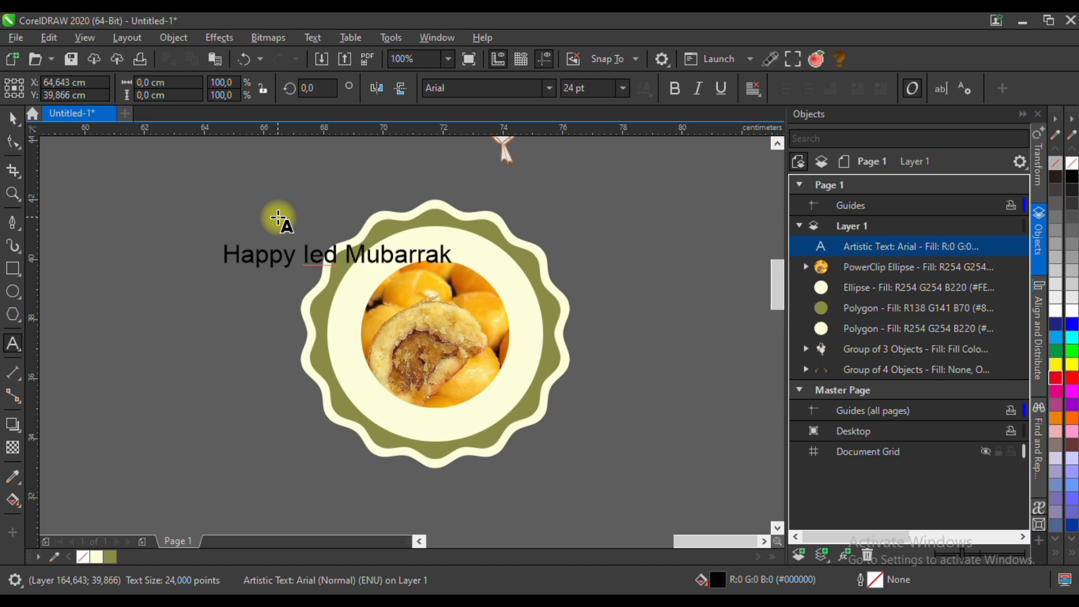
key(Escape)
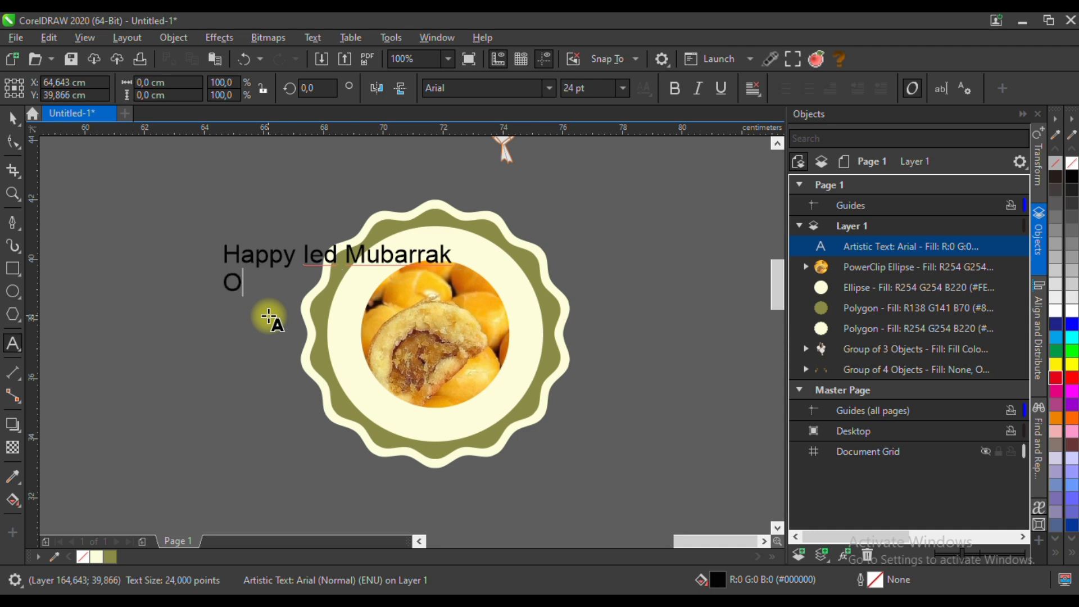
text(Cookies)
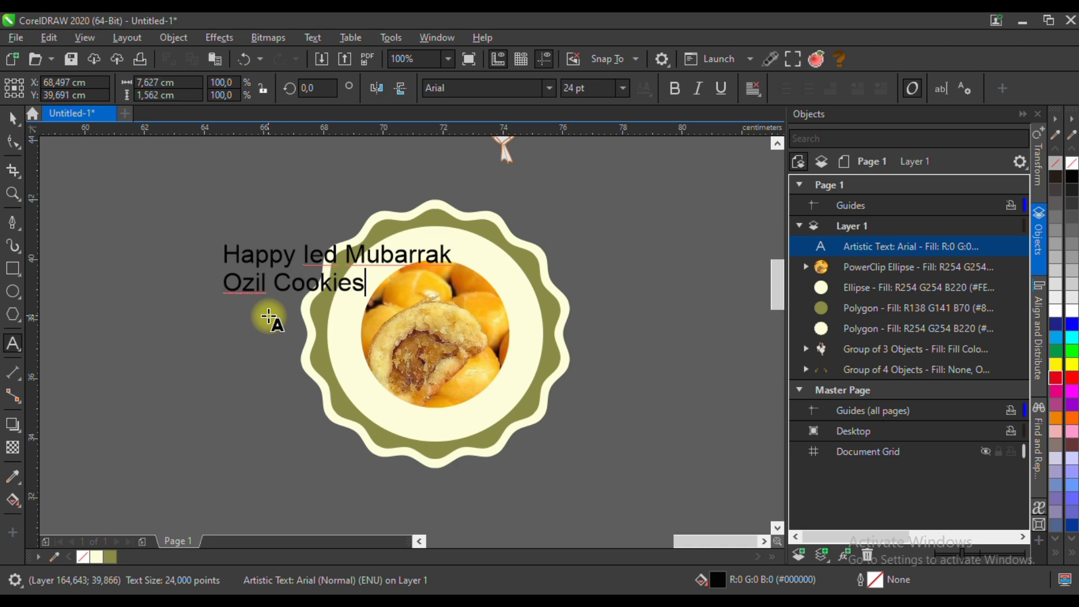
key(Escape)
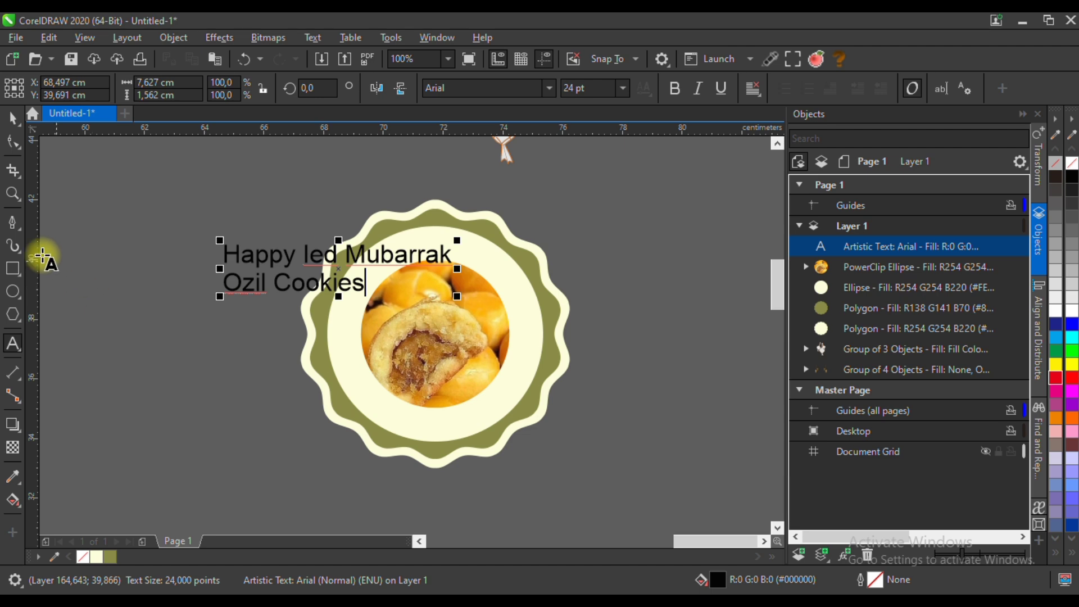
Centre-align the two text lines and move them over the lower part of the label.
click(15, 122)
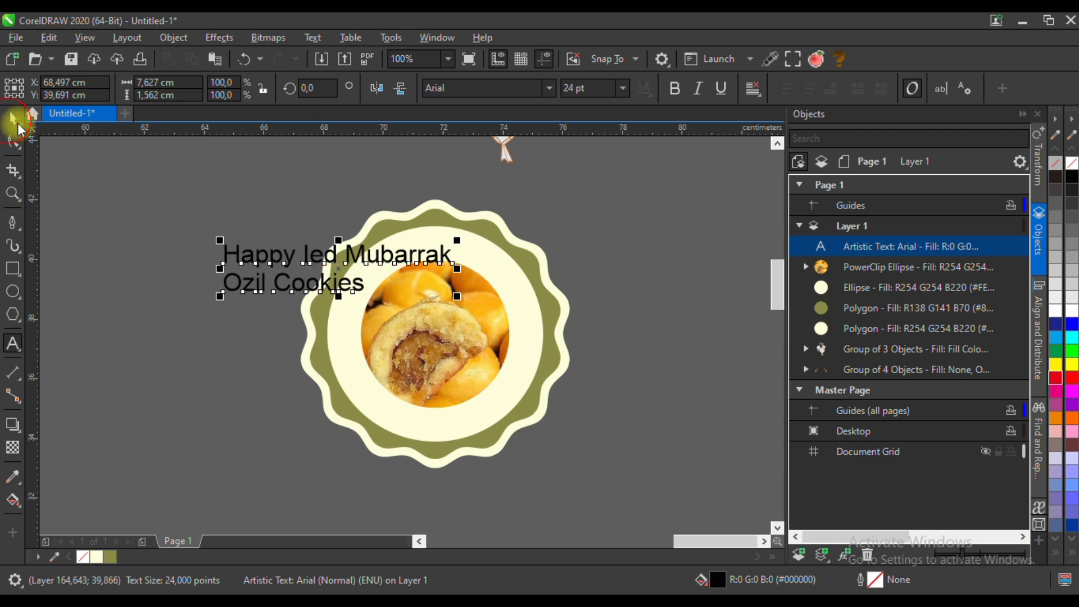
click(753, 89)
click(764, 141)
drag(388, 268, 493, 431)
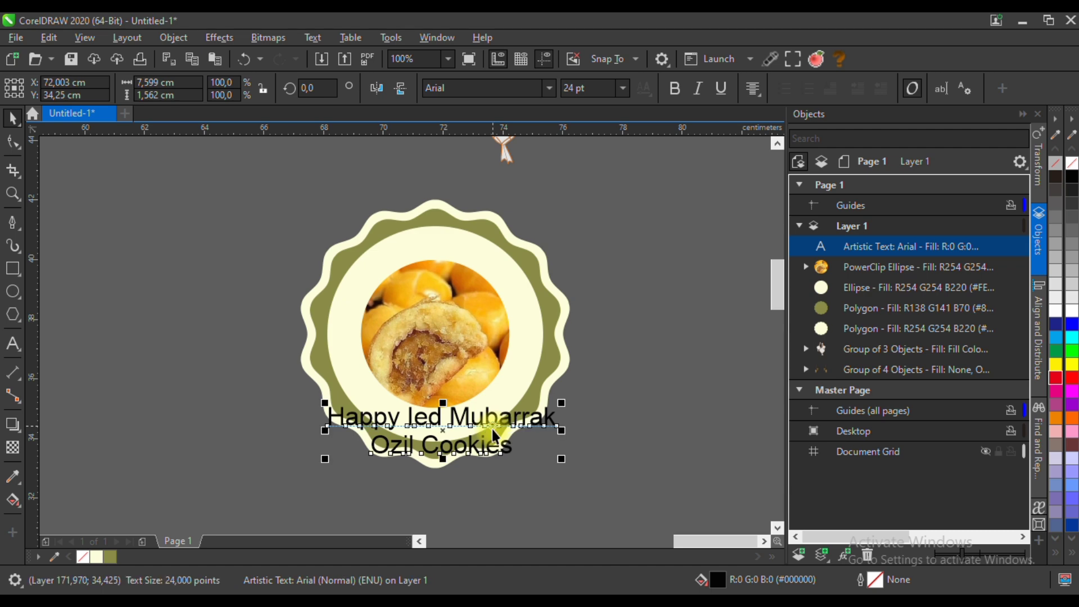
Break the text into separate lines and set "Happy Ied Mubarrak" in the Lobster 1.4 font.
key(ctrl+k)
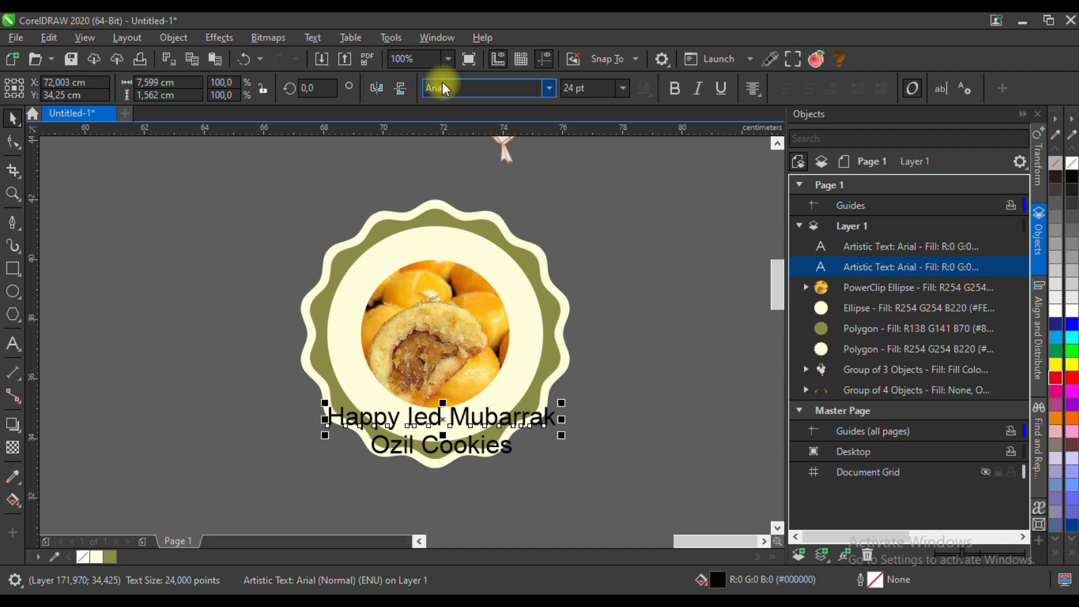
click(459, 87)
text(lob)
key(Return)
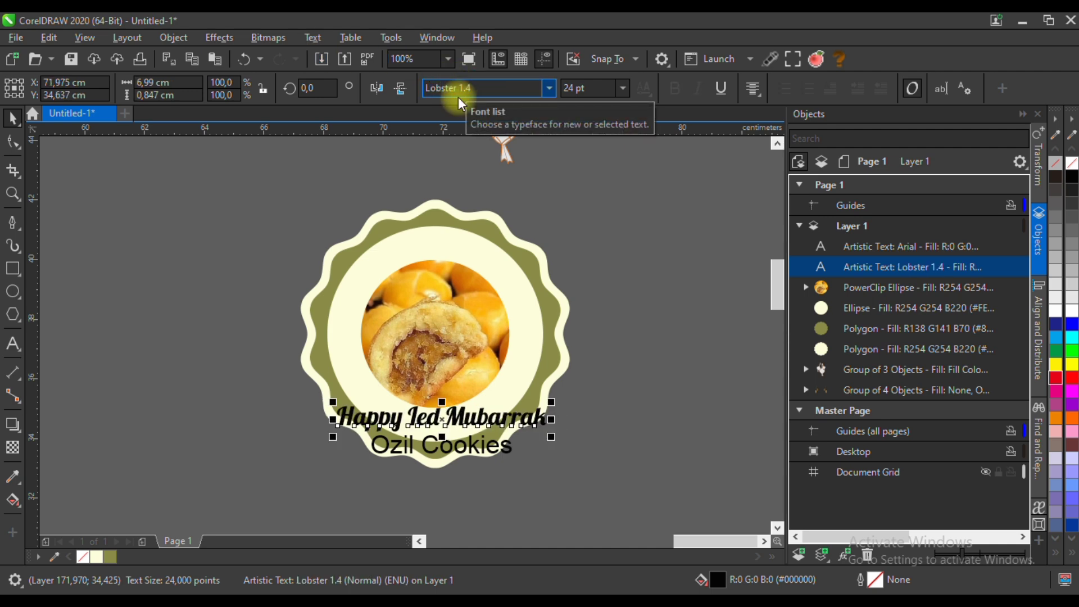
Fit "Happy Ied Mubarrak" to the larger cream circle, curving above the photo at a -1.0 cm offset.
click(315, 38)
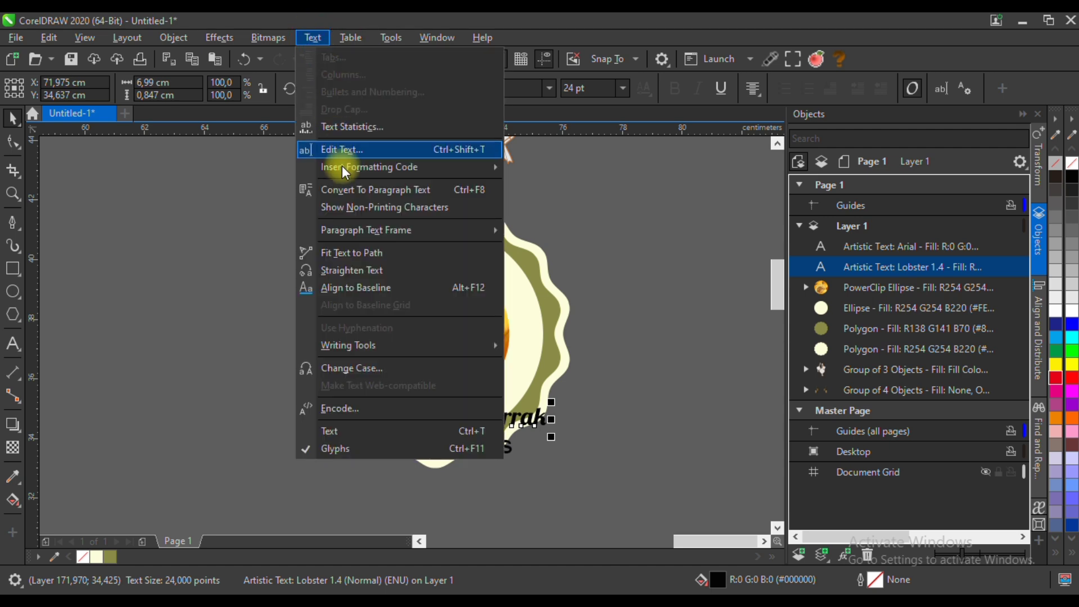
click(344, 250)
click(430, 253)
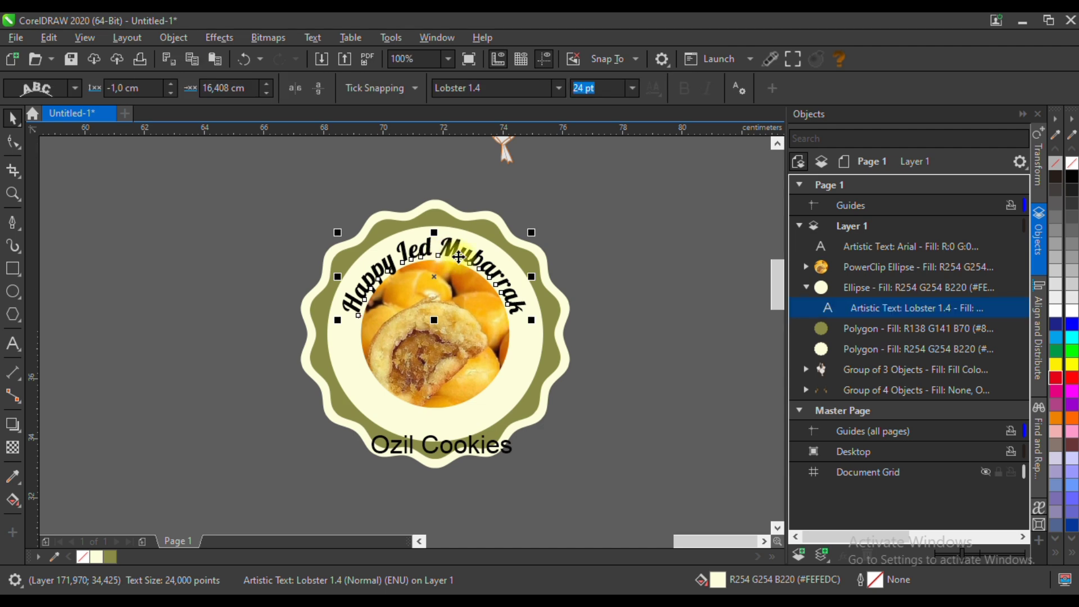
Reduce the curved greeting to about 22.6 pt and shift it to a -0.8 cm offset, centred above the photo.
scroll(469, 253, up, 1)
drag(592, 385, 568, 365)
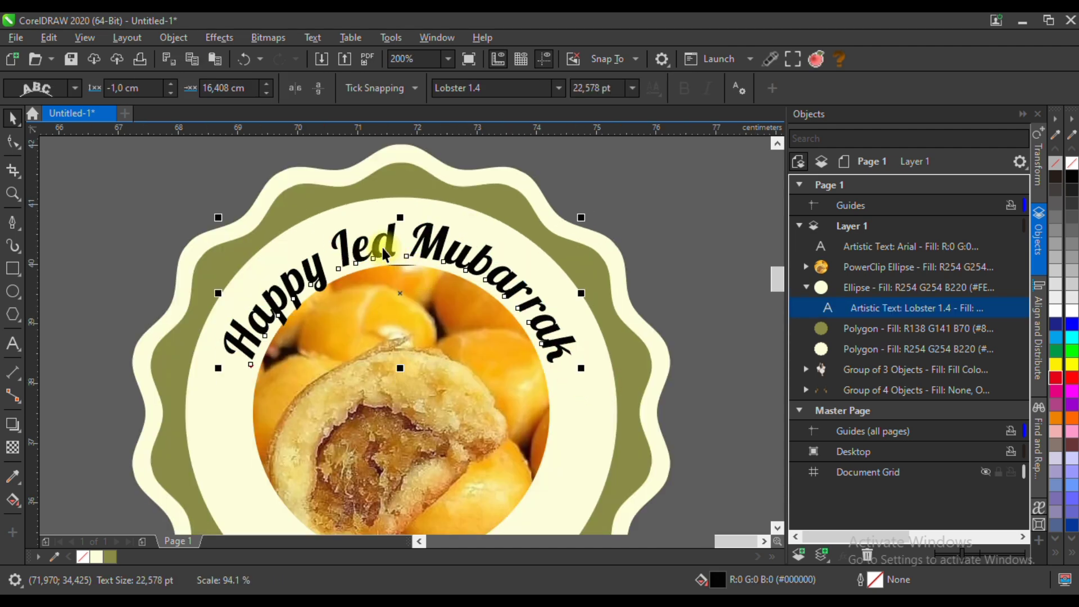
scroll(384, 255, up, 1)
drag(393, 225, 416, 228)
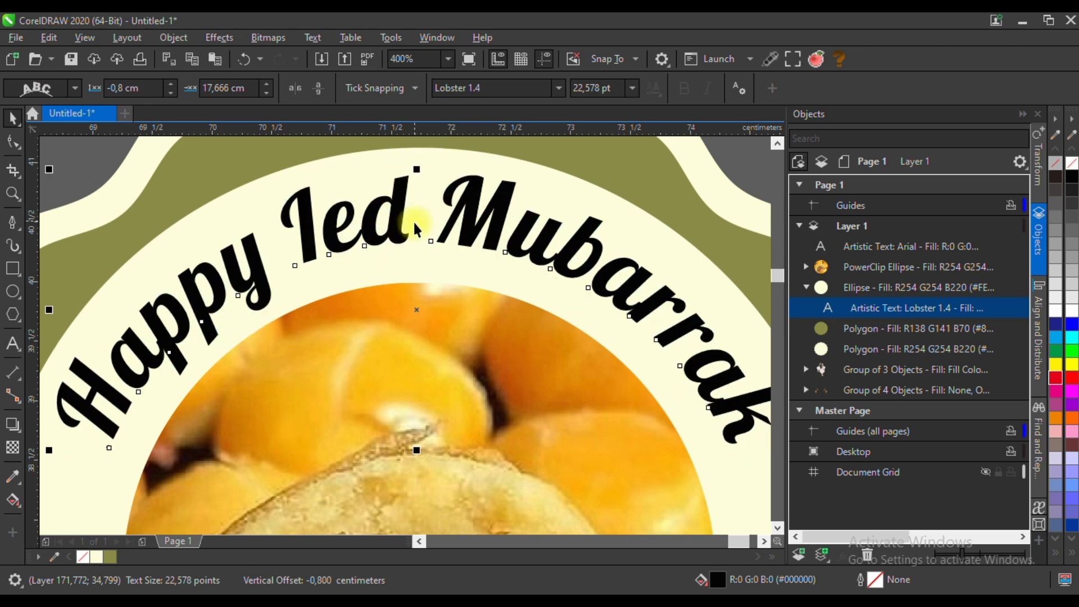
scroll(416, 227, down, 2)
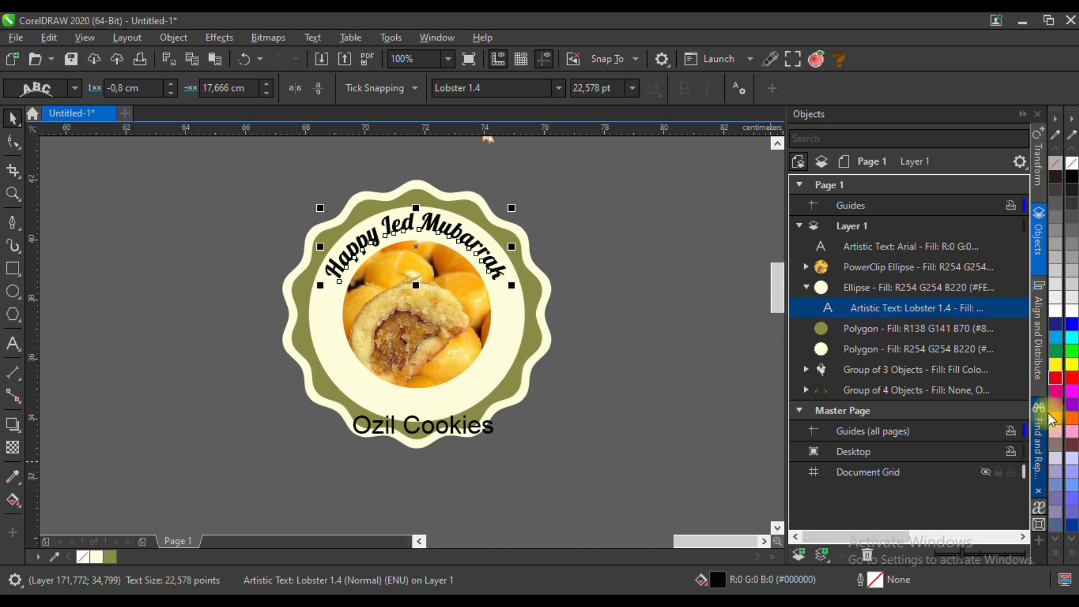
Fill the curved greeting with red and open its fill settings without changing them.
click(1056, 376)
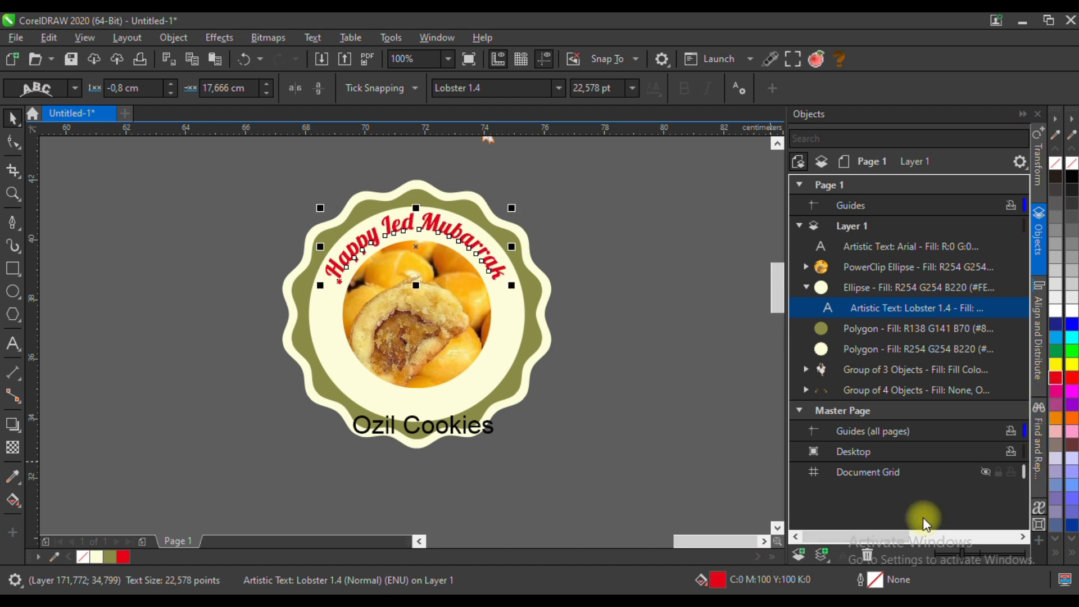
double_click(719, 580)
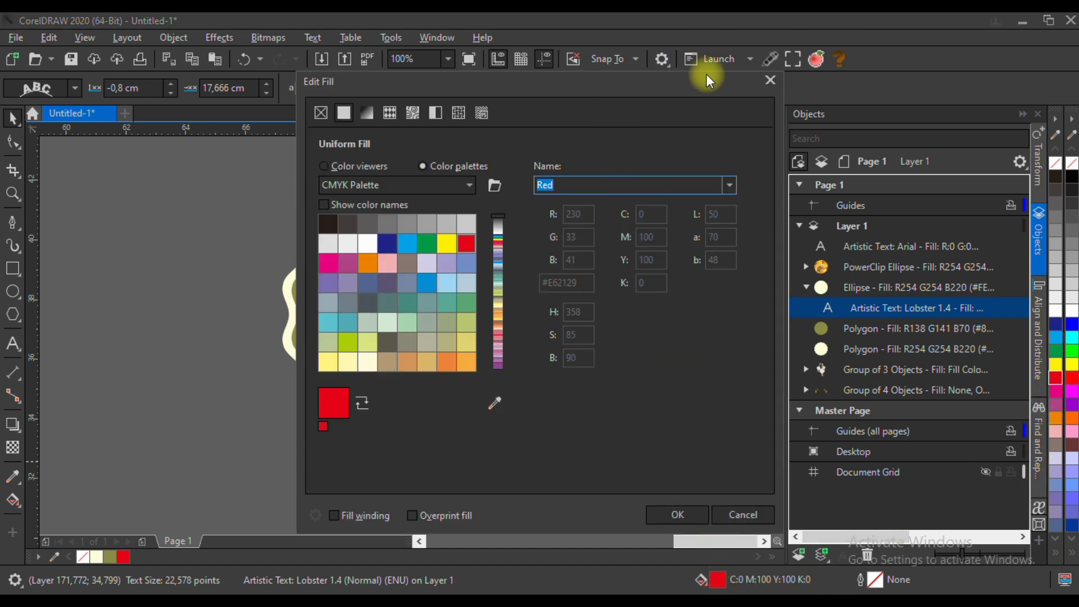
click(743, 515)
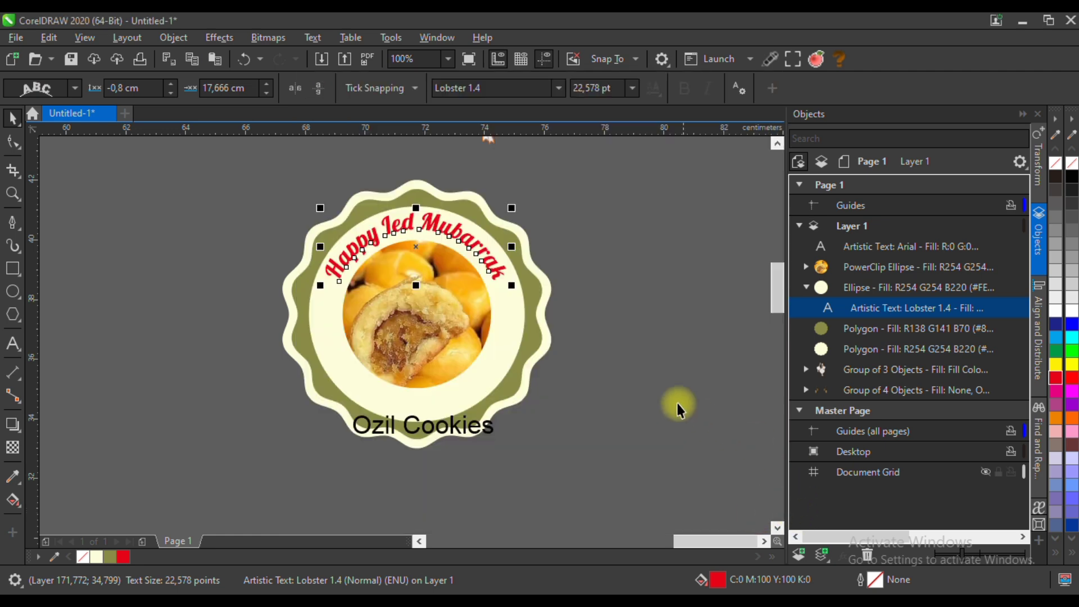
Sample dark brown (R110 G46 B21) from the pastry filling and apply it to the "Ozil Cookies" text.
scroll(448, 259, up, 1)
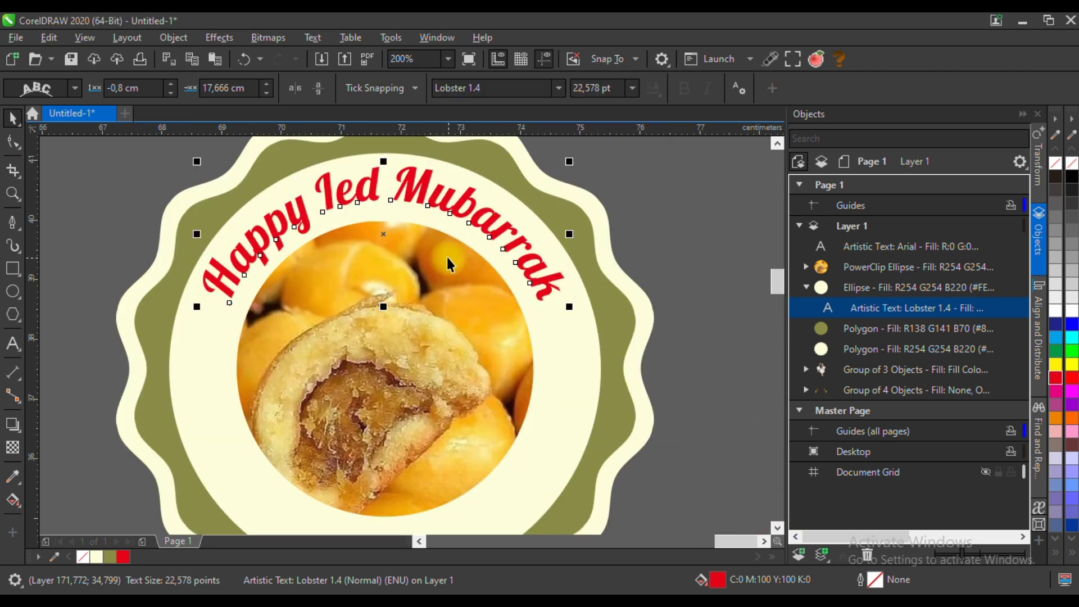
click(12, 477)
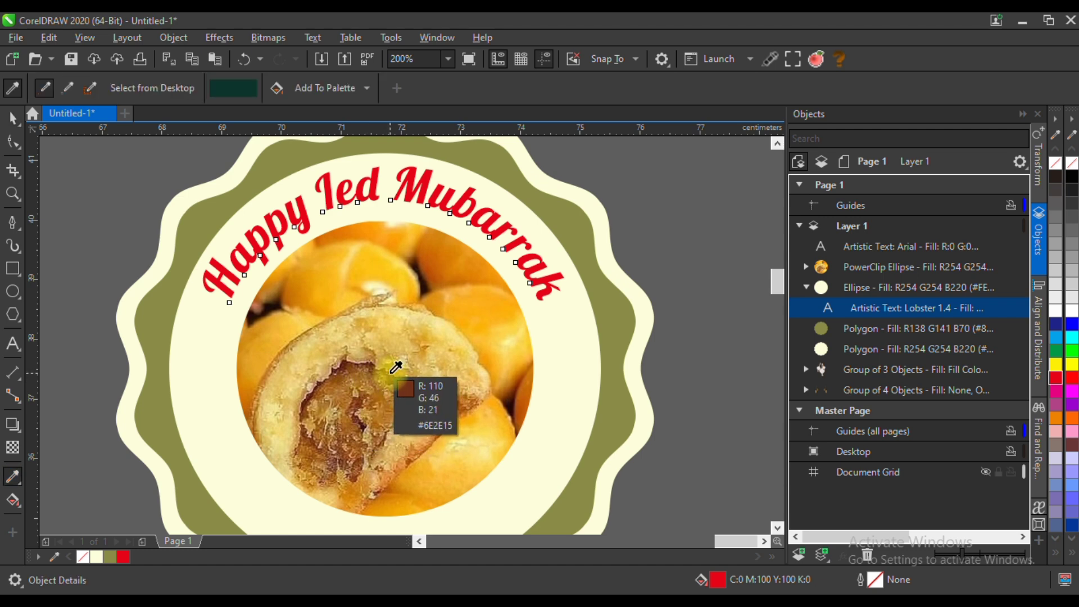
click(394, 371)
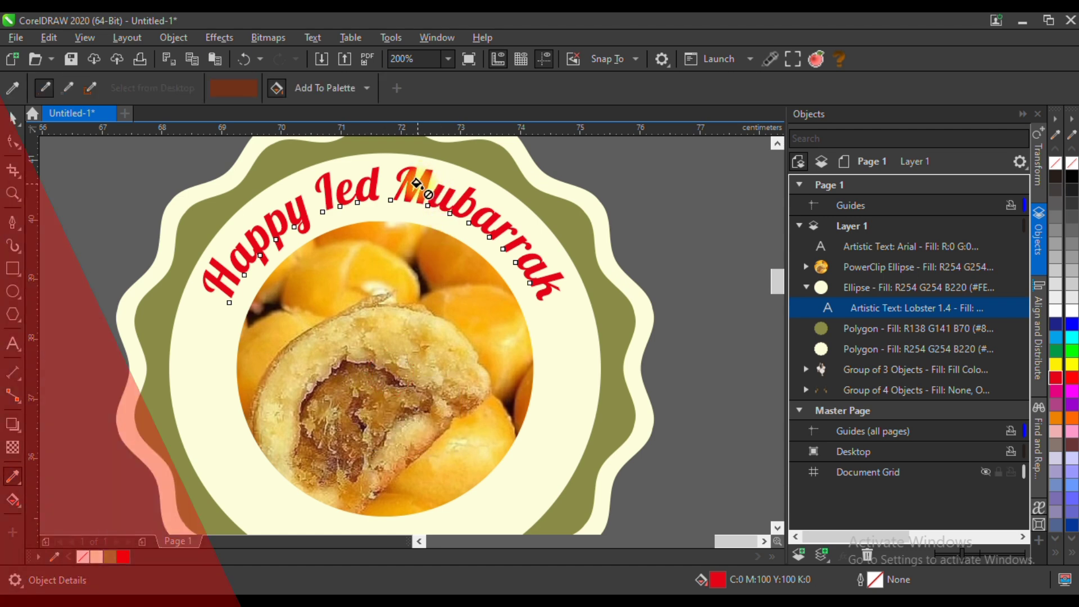
scroll(405, 190, down, 2)
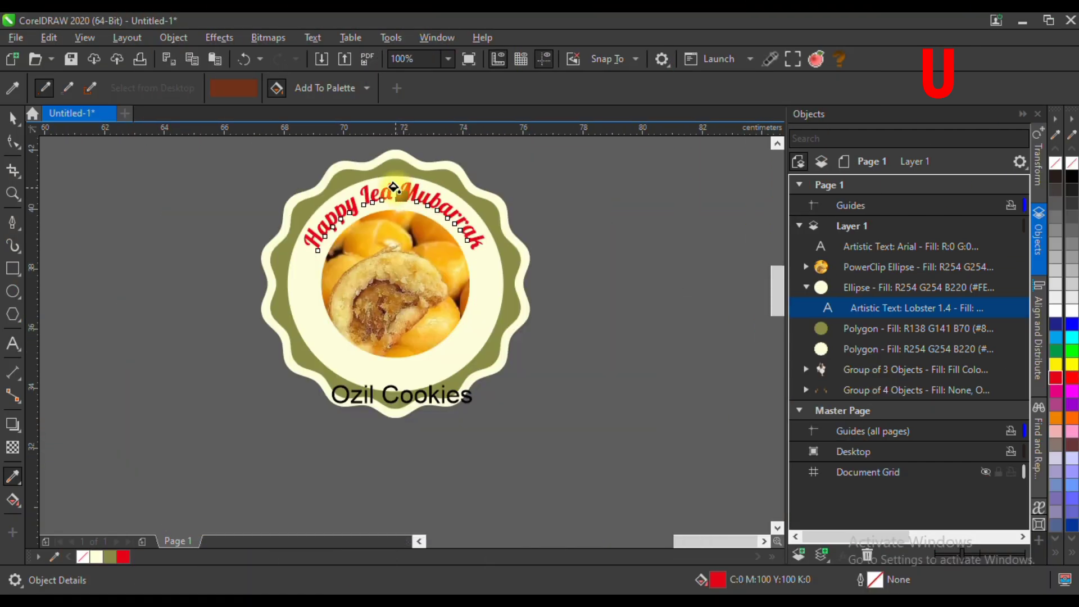
scroll(387, 187, up, 6)
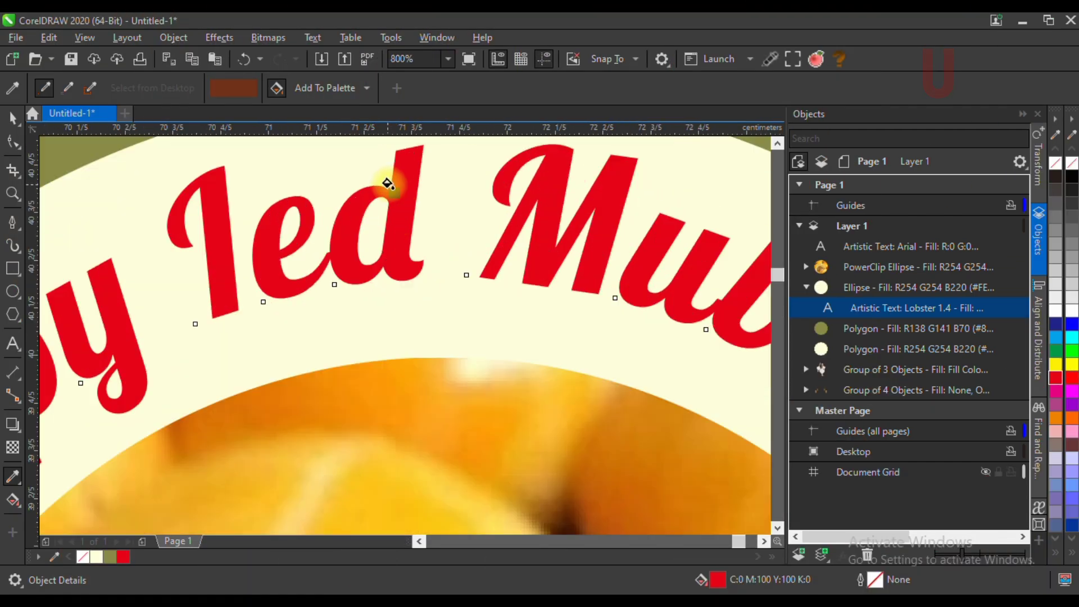
scroll(395, 179, down, 6)
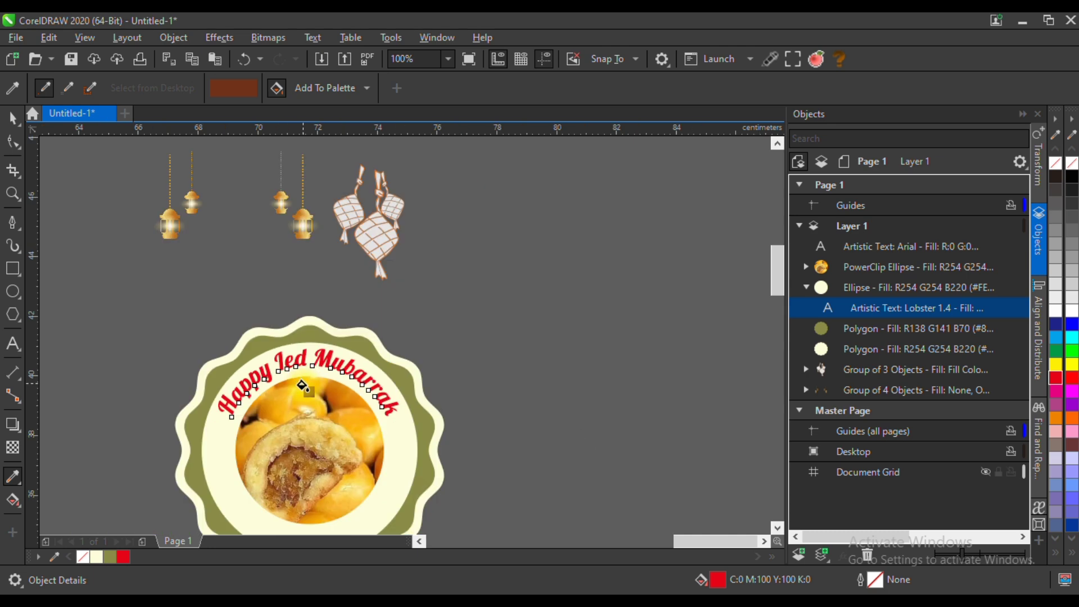
scroll(318, 435, down, 2)
scroll(325, 407, up, 4)
click(324, 402)
scroll(356, 436, down, 2)
Fill the curved "Happy Ied Mubarrak" text with the sampled dark brown.
click(12, 118)
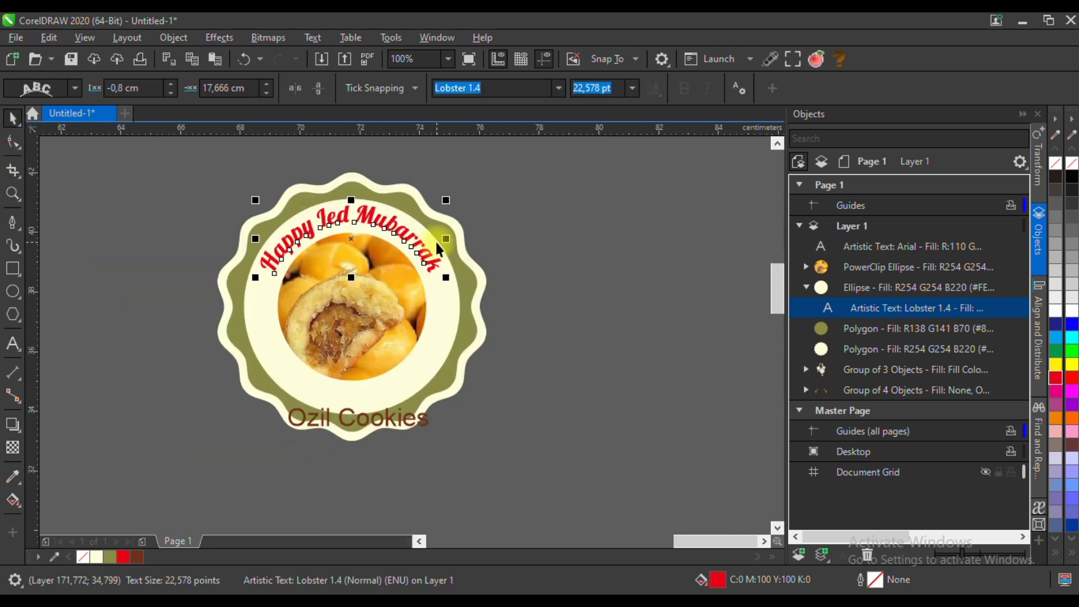
click(137, 556)
click(189, 387)
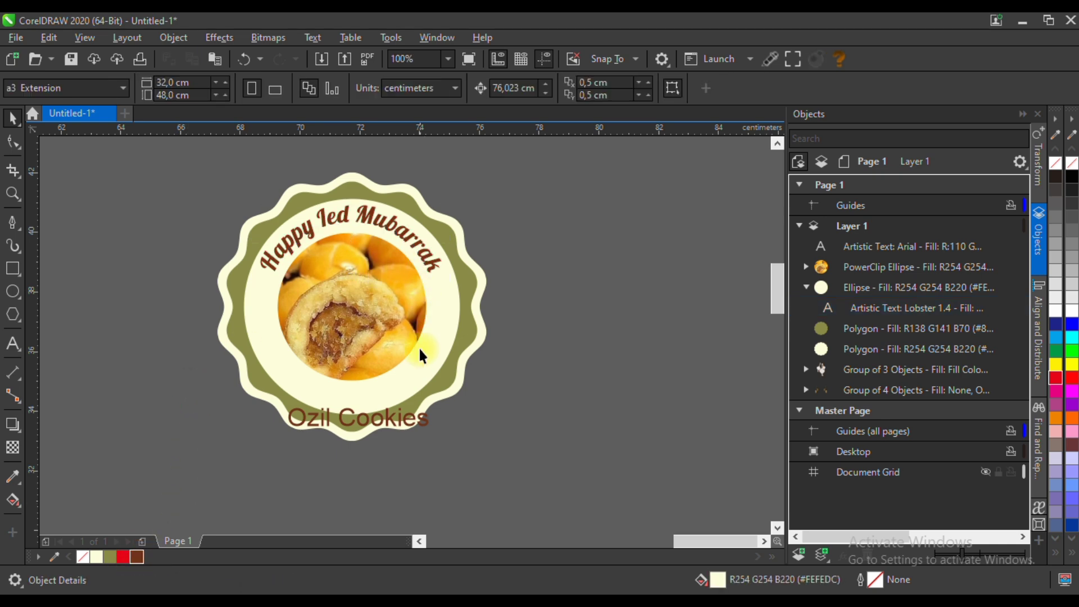
Move the "Ozil Cookies" text up onto the photo's lower edge and break it into two lines, one word per line.
click(393, 427)
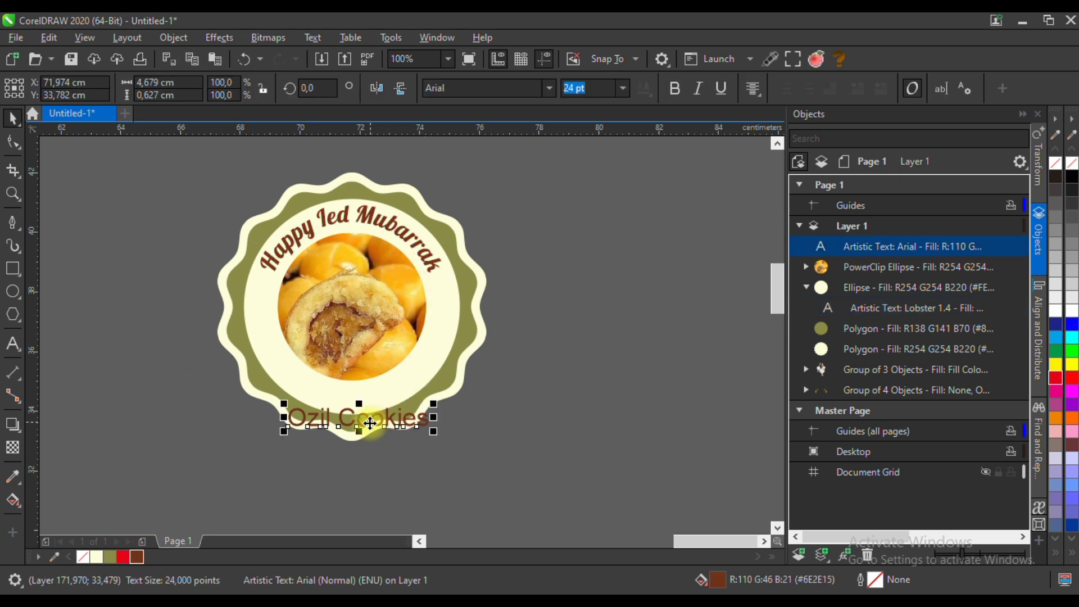
drag(370, 422, 361, 387)
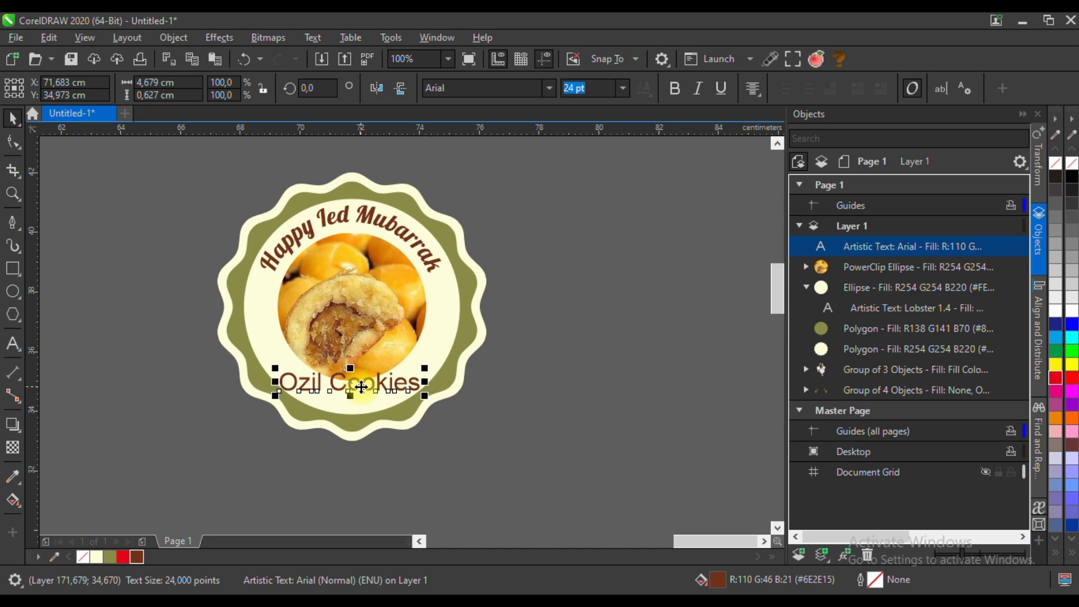
double_click(333, 385)
key(BackSpace)
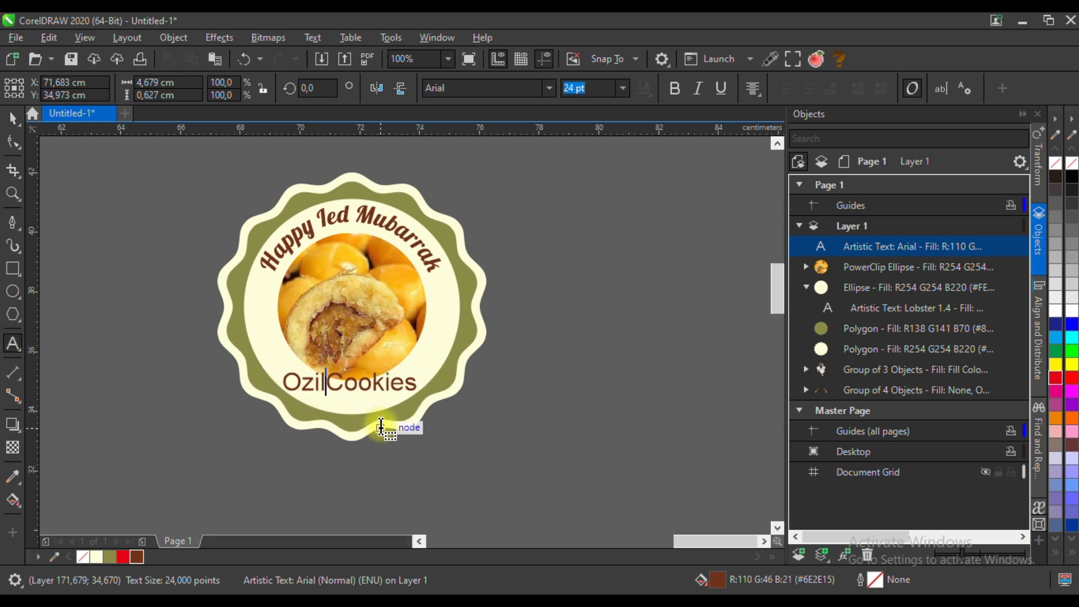
key(Return)
click(17, 123)
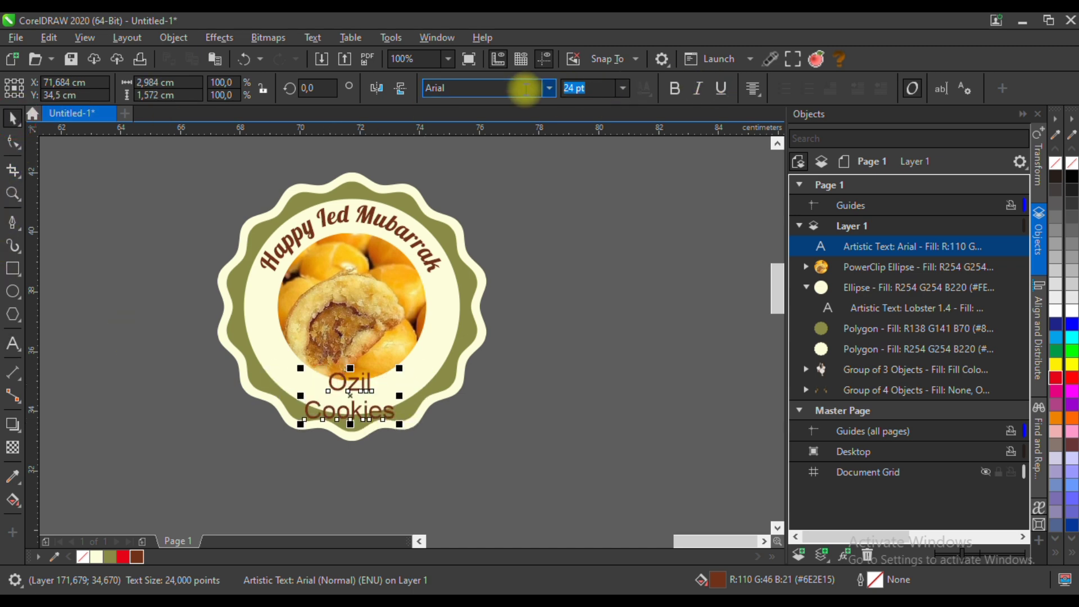
Set the "Ozil Cookies" text in the decalled script font and raise it to overlap the lower part of the photo.
click(554, 90)
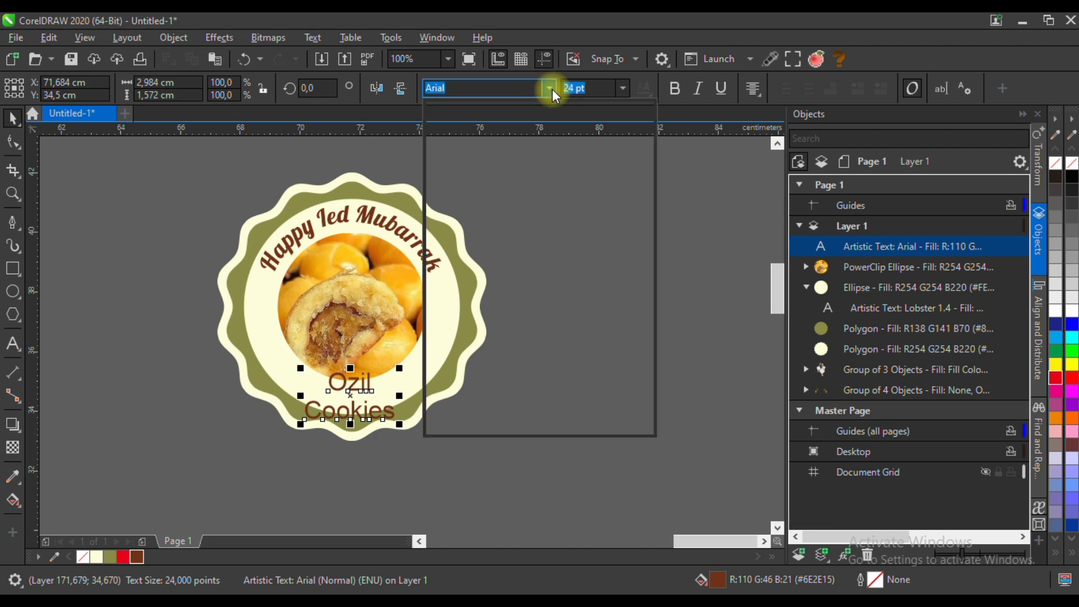
text(d)
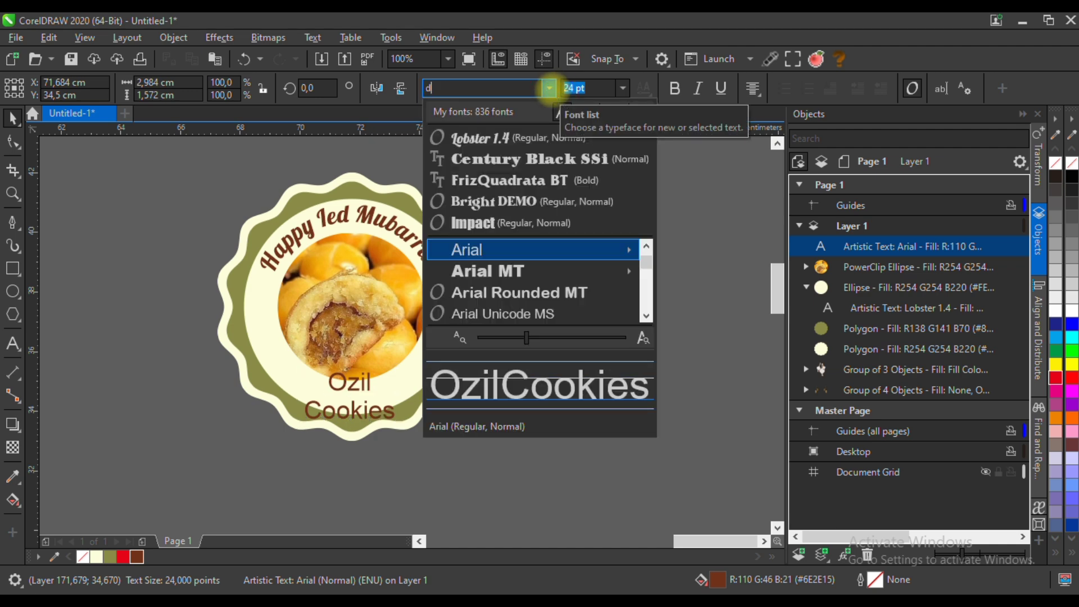
text(e)
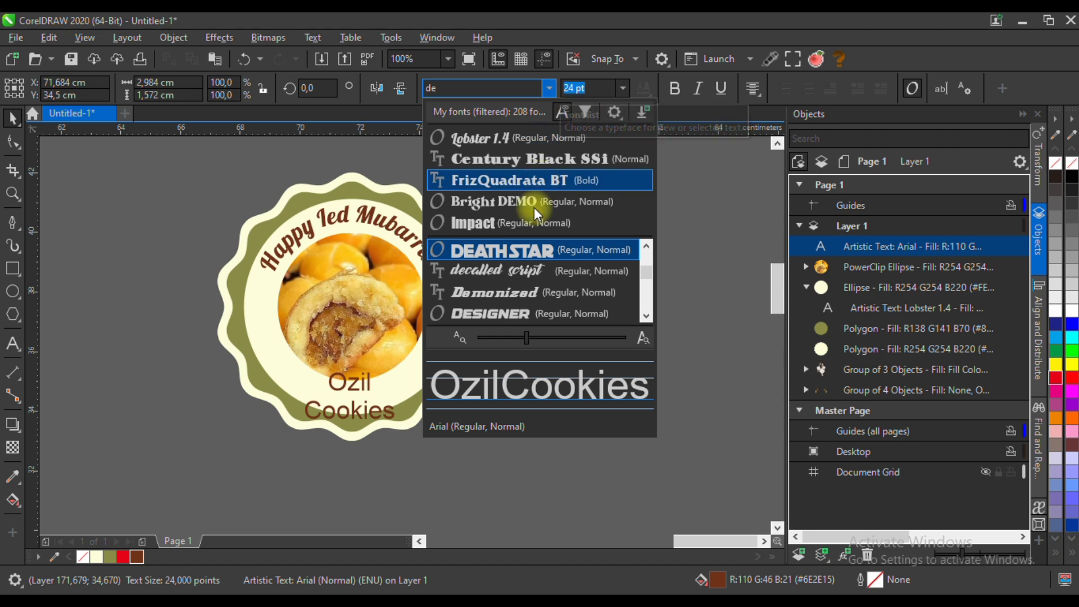
click(509, 271)
drag(362, 392, 359, 362)
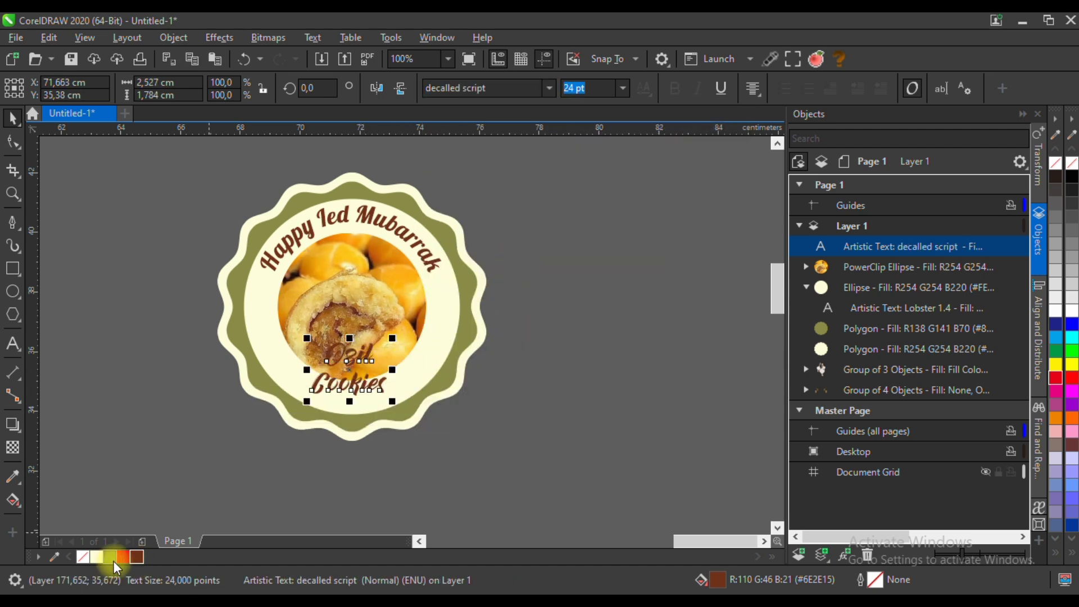
Give the "Ozil Cookies" text a cream (R254 G254 B220) outline, 4.0 pt wide, with round corners and placed behind the fill.
scroll(433, 349, up, 2)
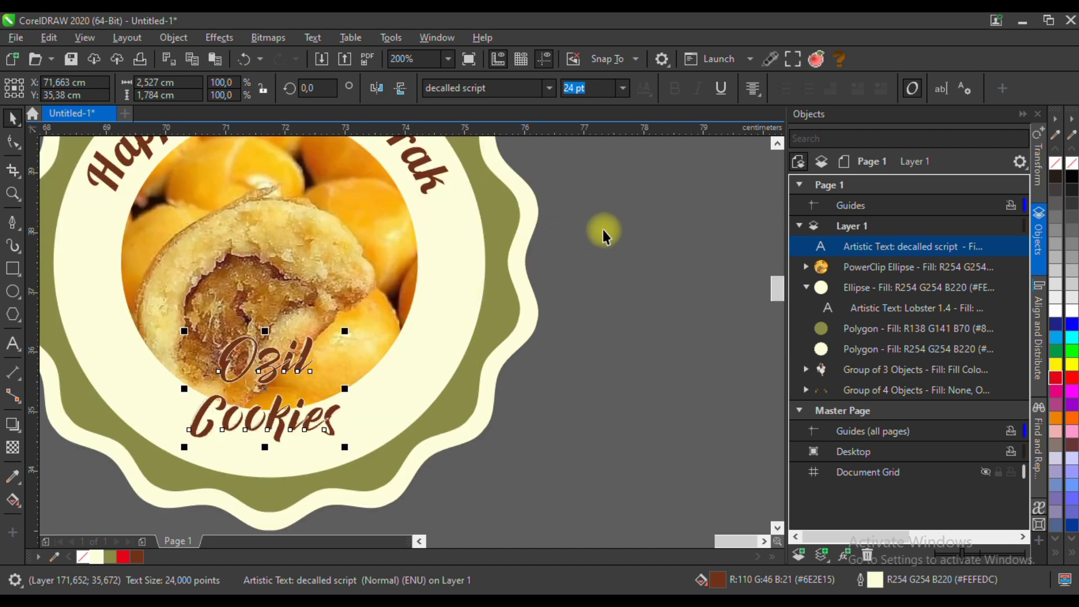
double_click(882, 585)
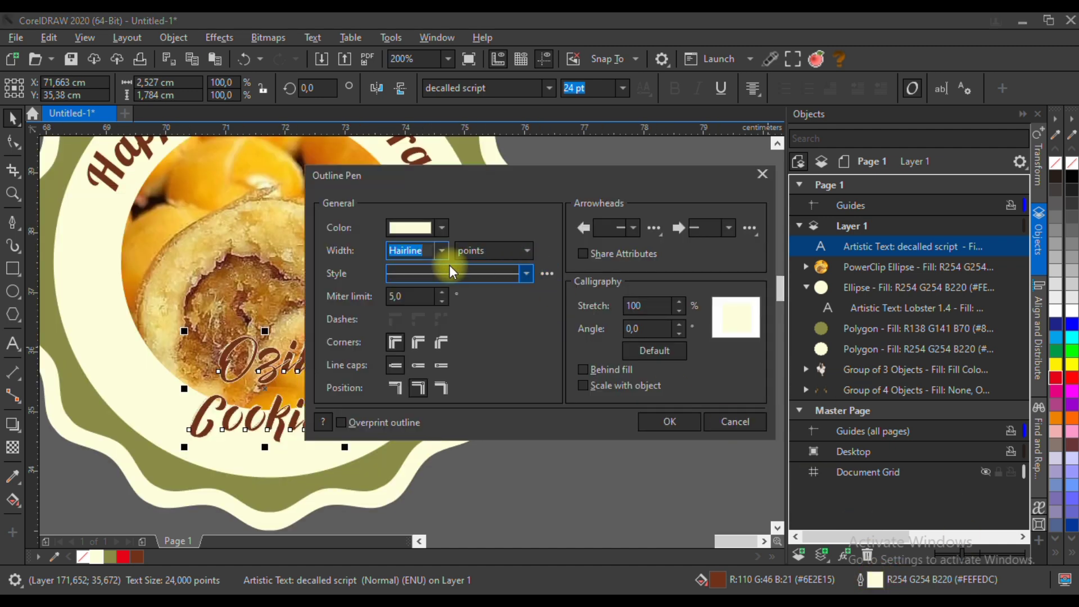
click(442, 251)
click(413, 376)
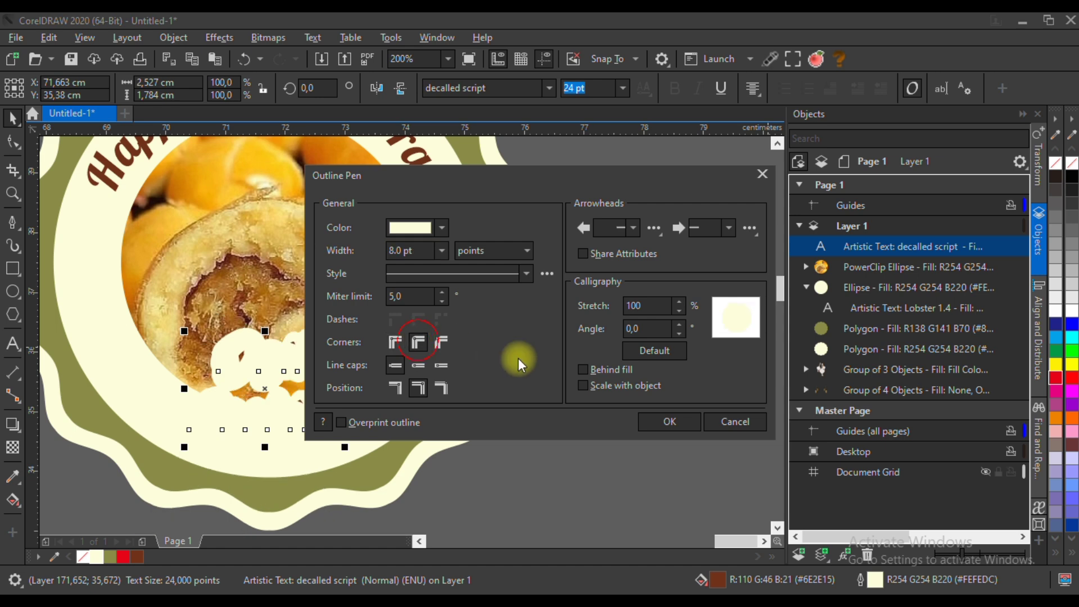
click(584, 371)
click(442, 251)
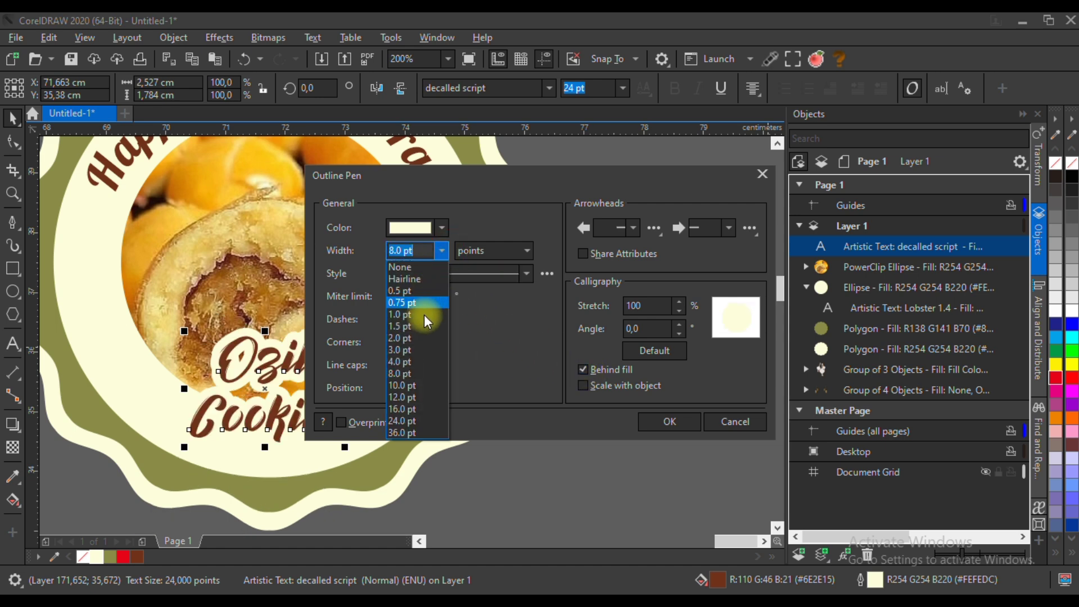
click(424, 365)
click(670, 422)
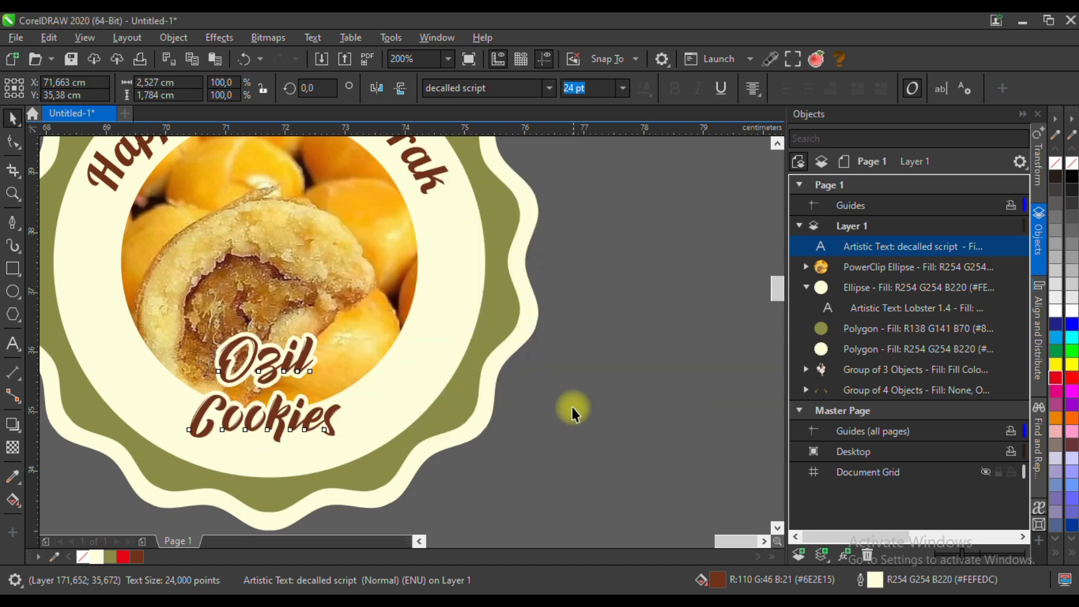
Enlarge the "Ozil Cookies" text to about 35.9 pt and tighten its line spacing by about 0.34 cm.
scroll(465, 433, down, 2)
drag(464, 432, 479, 445)
scroll(442, 393, up, 2)
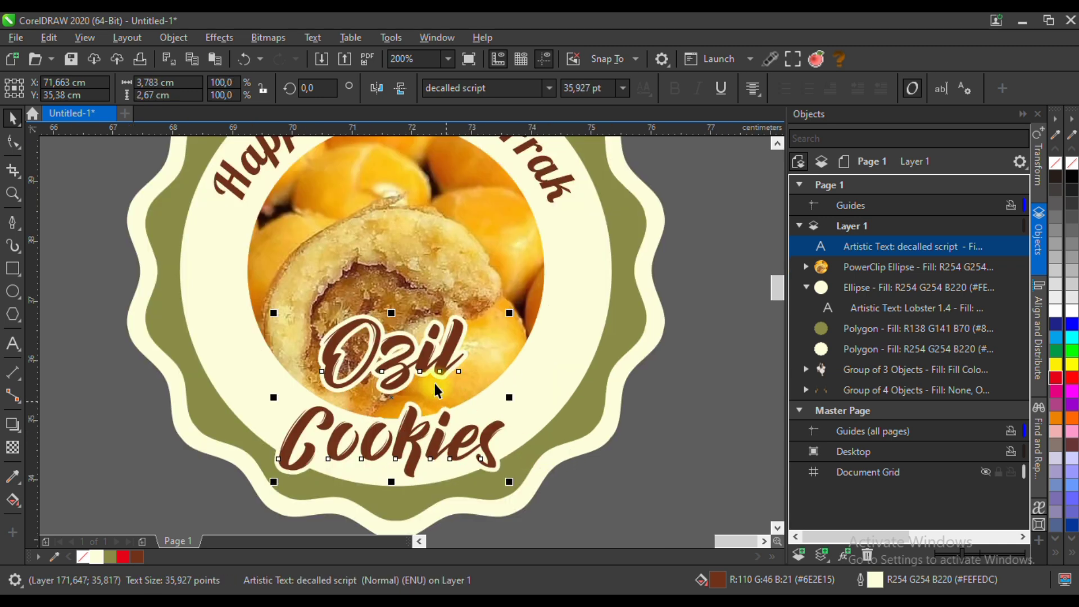
click(12, 142)
drag(269, 485, 300, 439)
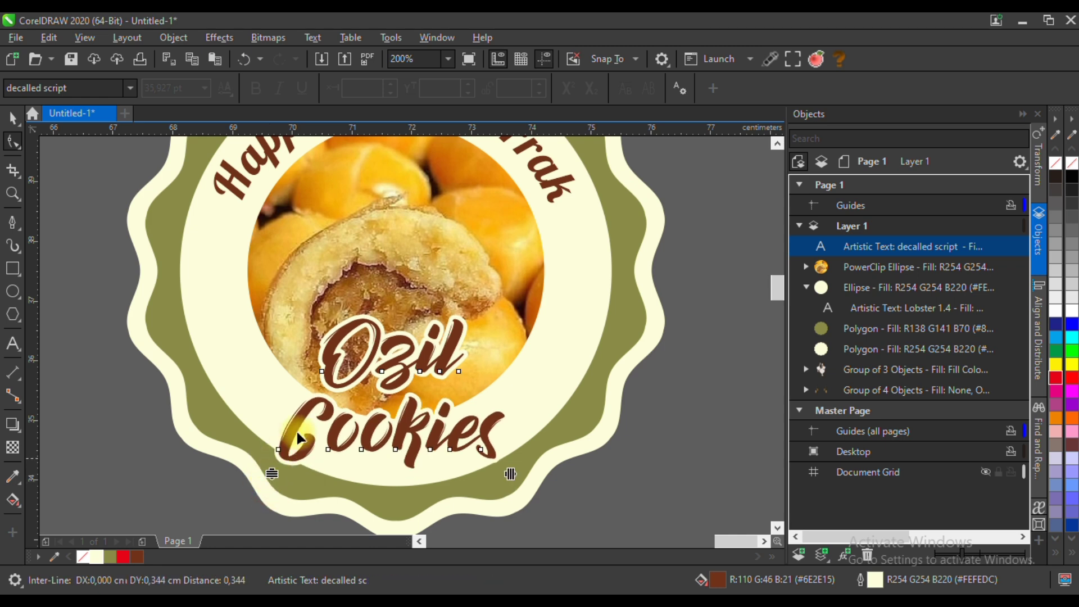
click(12, 118)
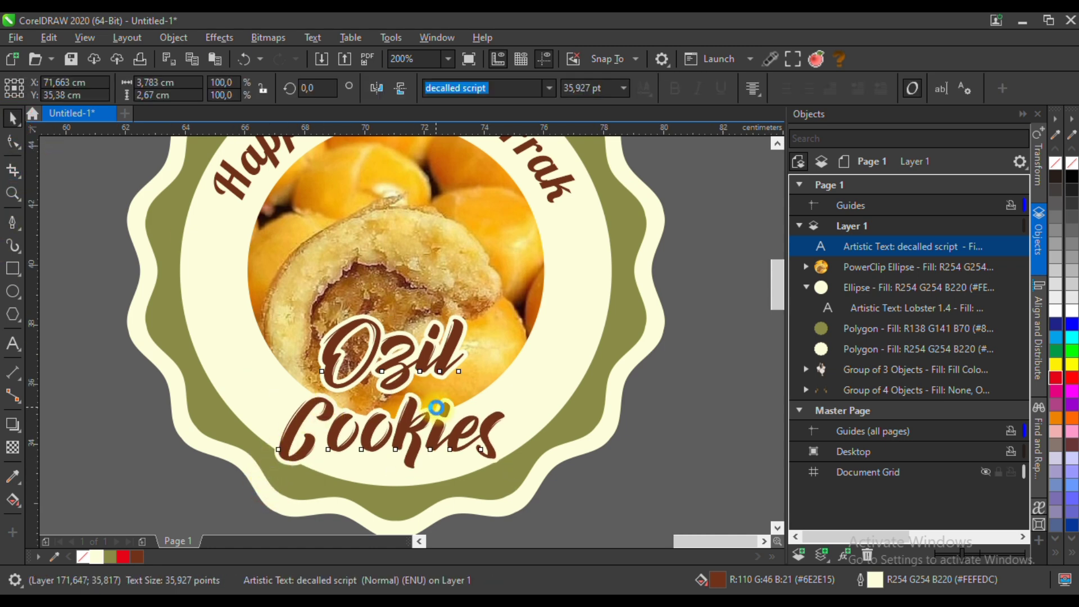
Centre the "Ozil Cookies" text horizontally on the round photo.
scroll(436, 408, down, 3)
click(416, 312)
click(616, 400)
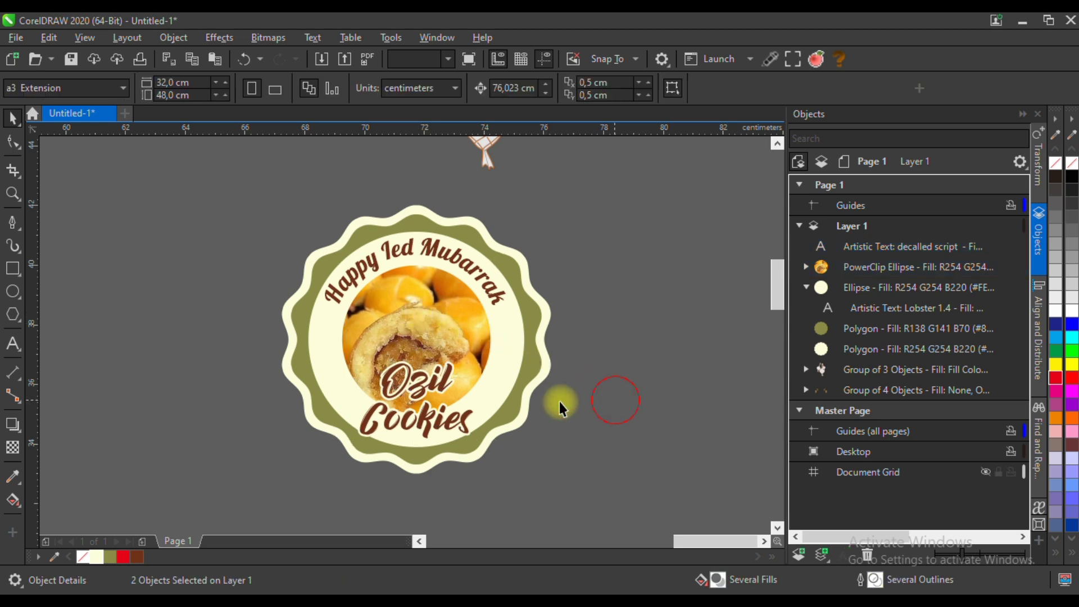
Ungroup the cluster of three ketupat ornaments above the label into separate ornaments.
scroll(457, 413, down, 2)
click(466, 275)
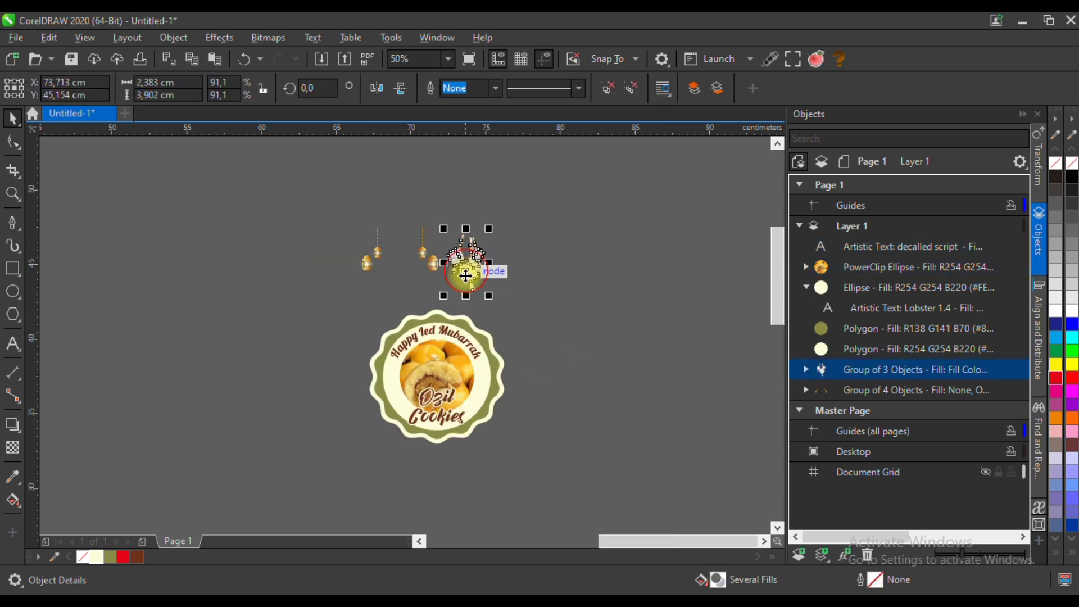
scroll(465, 260, up, 2)
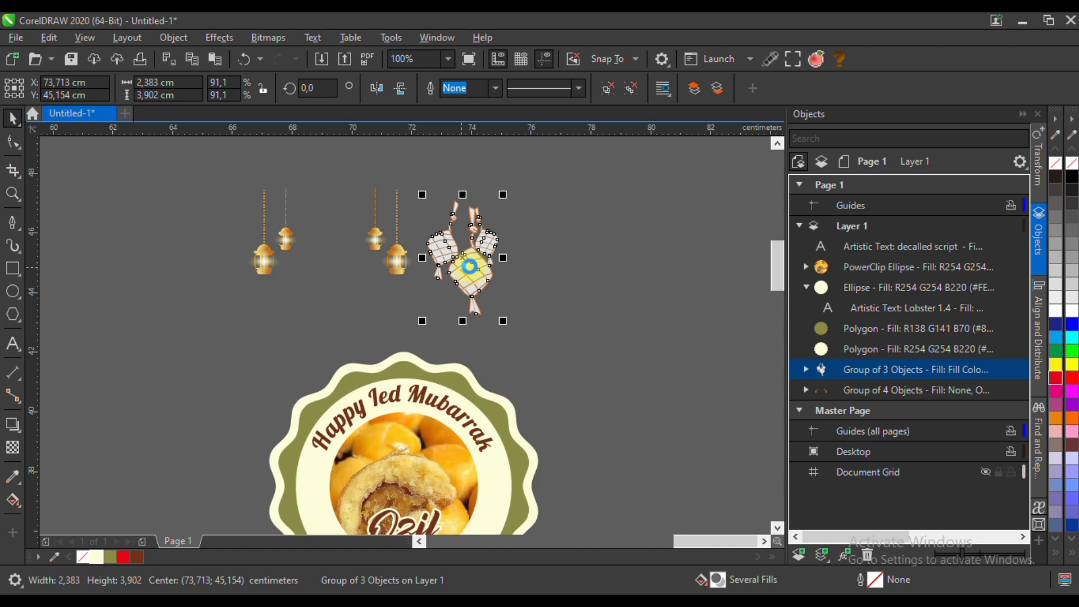
click(633, 90)
click(482, 269)
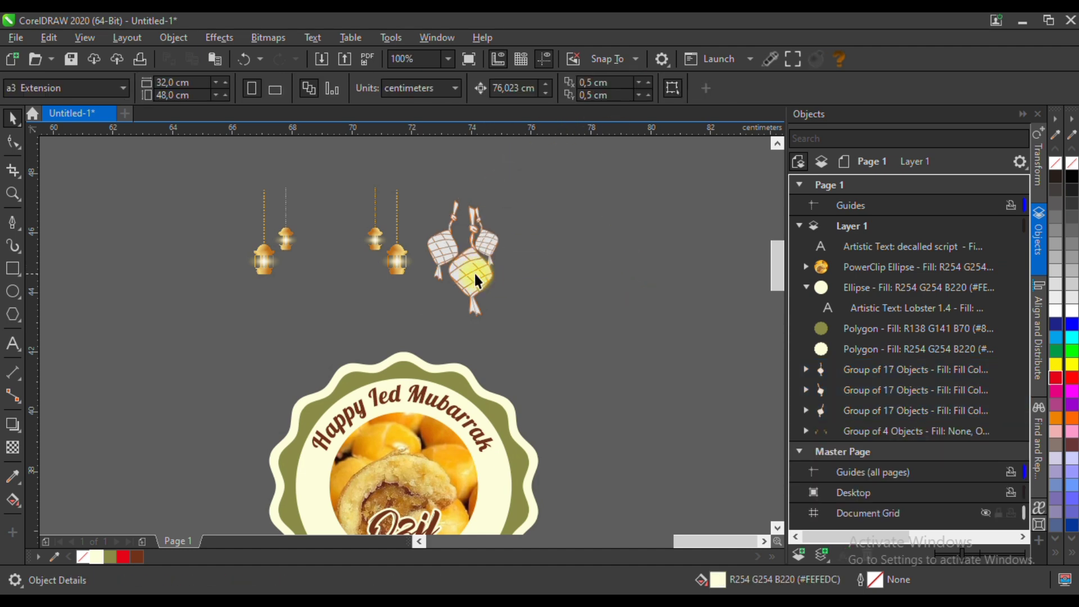
scroll(478, 253, up, 2)
drag(469, 314, 596, 320)
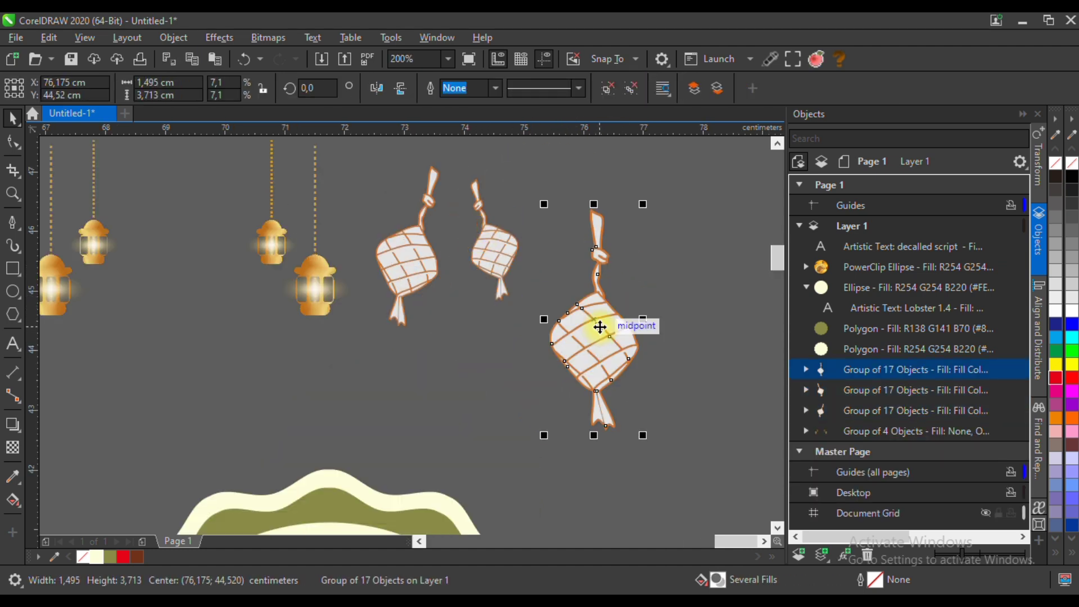
key(ctrl+z)
Place the largest ketupat in front on the cream ring beside "Ozil" and scale it down to about 0.67 × 1.67 cm.
scroll(445, 214, down, 2)
scroll(444, 214, down, 2)
drag(448, 234, 458, 378)
key(shift+Page_Up)
scroll(458, 378, up, 2)
drag(476, 291, 453, 330)
drag(434, 367, 457, 420)
Fill one wide diagonal band of the ketupat on the label with lime green (C40 M0 Y100 K0).
scroll(450, 373, up, 2)
drag(419, 329, 458, 321)
ctrl+click(426, 328)
key(ctrl+z)
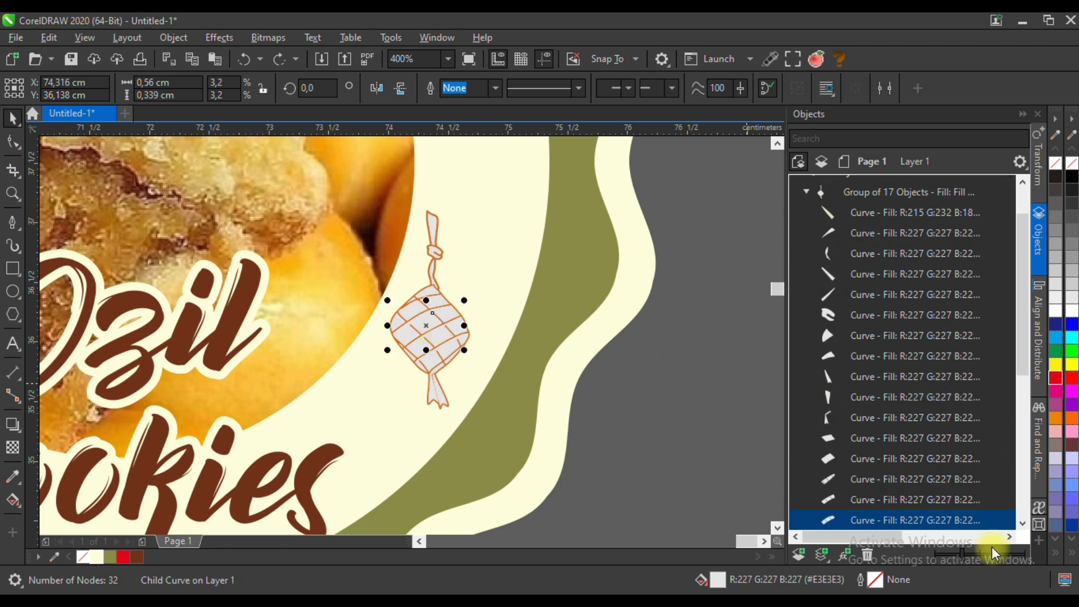
click(1056, 540)
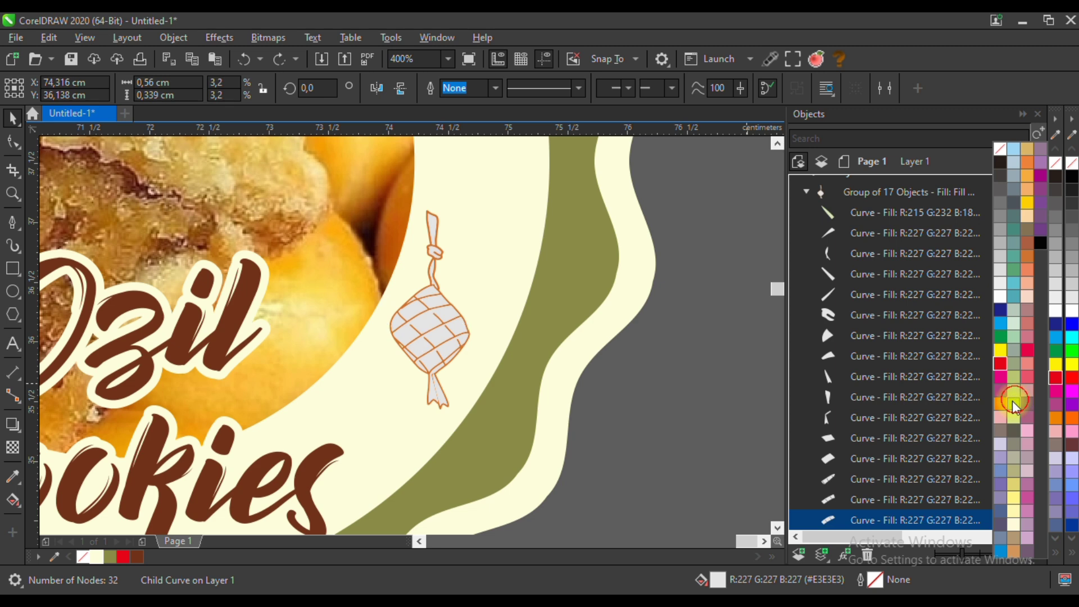
click(1014, 403)
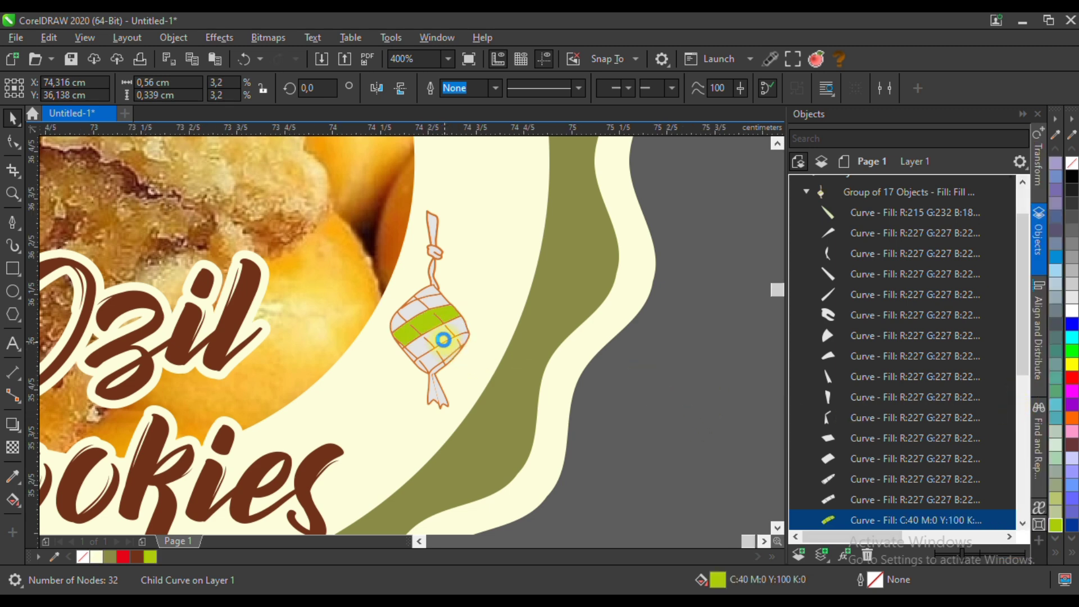
Select all the remaining grey pieces of the ketupat, including its knot, cord and tails, and fill them with the same lime green.
scroll(430, 326, up, 2)
click(440, 357)
shift+click(423, 417)
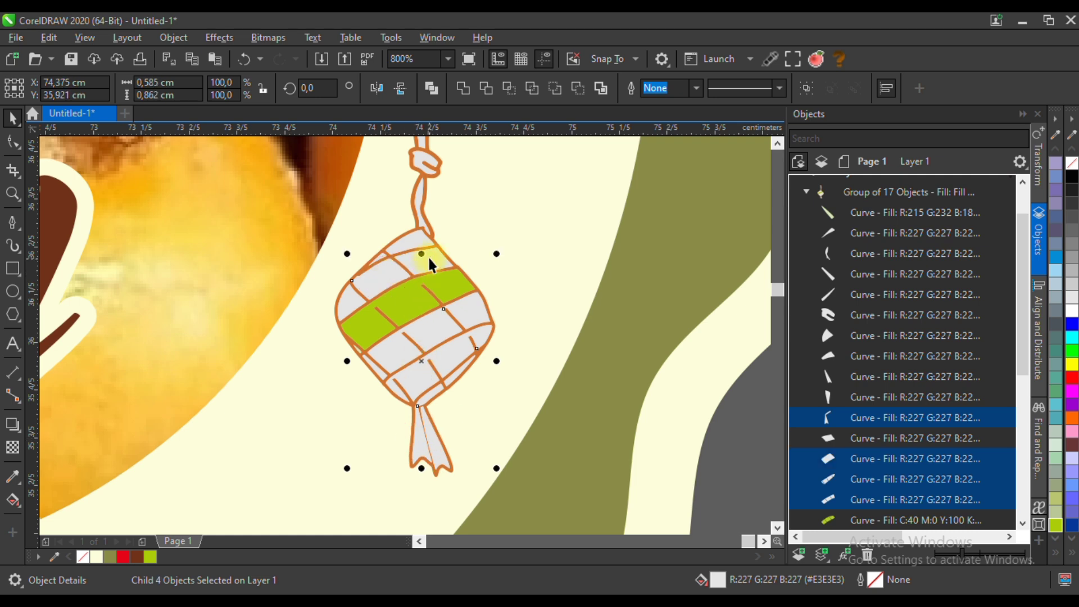
shift+click(415, 248)
scroll(388, 253, up, 3)
shift+click(403, 264)
scroll(403, 259, down, 2)
shift+click(322, 349)
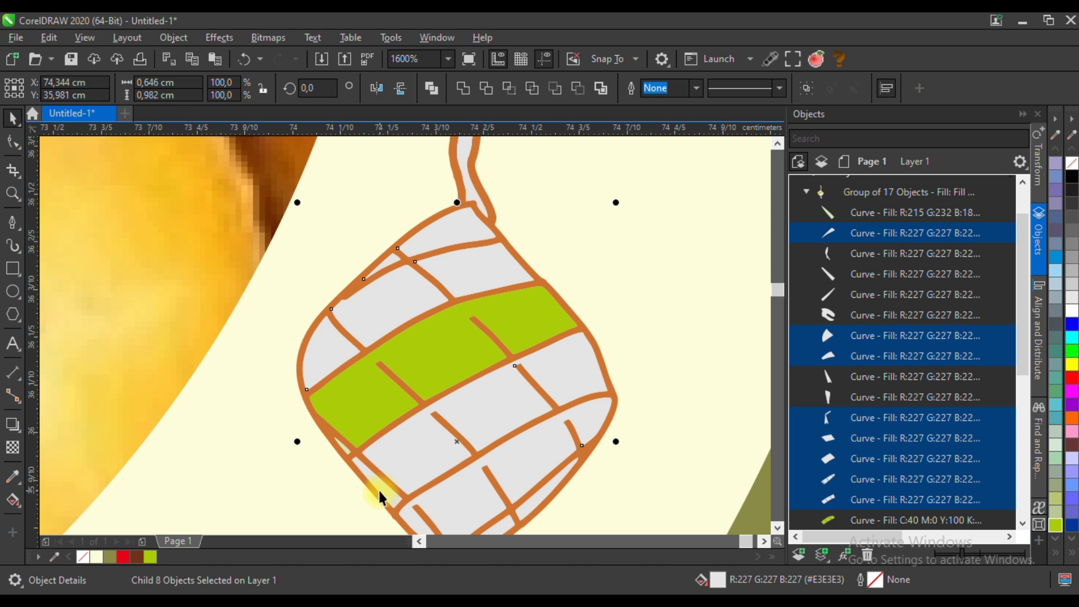
scroll(362, 421, up, 2)
shift+click(360, 422)
scroll(359, 422, down, 3)
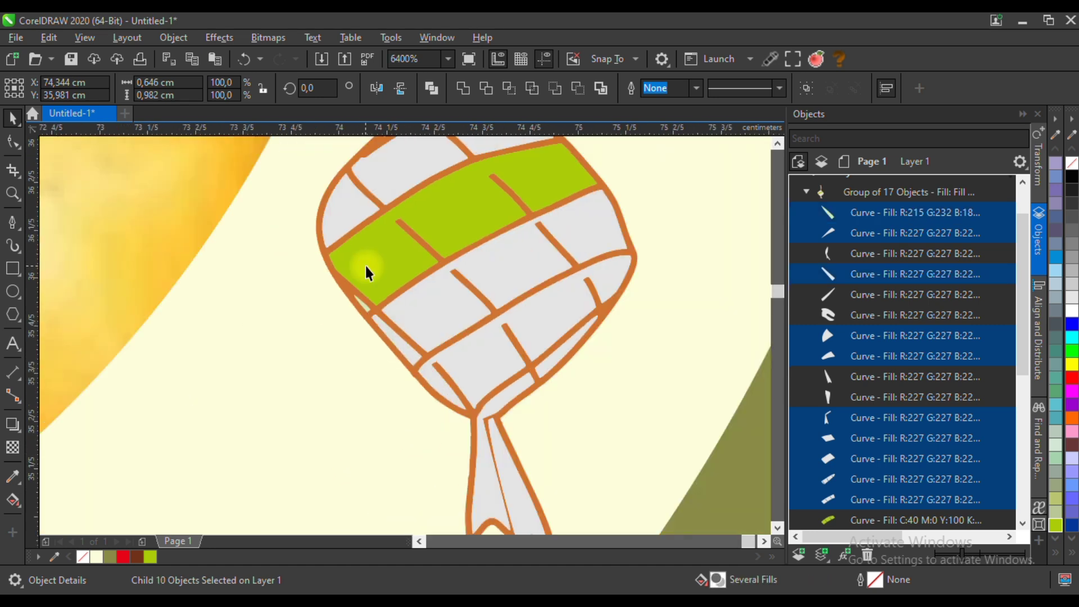
scroll(410, 323, up, 2)
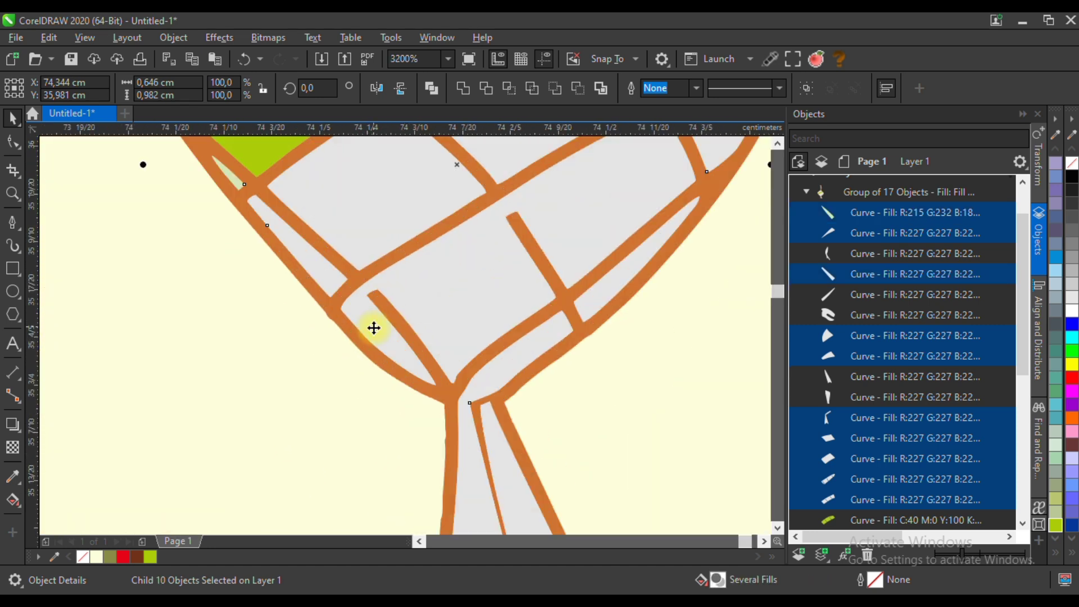
shift+click(611, 286)
scroll(517, 388, down, 2)
scroll(522, 429, up, 3)
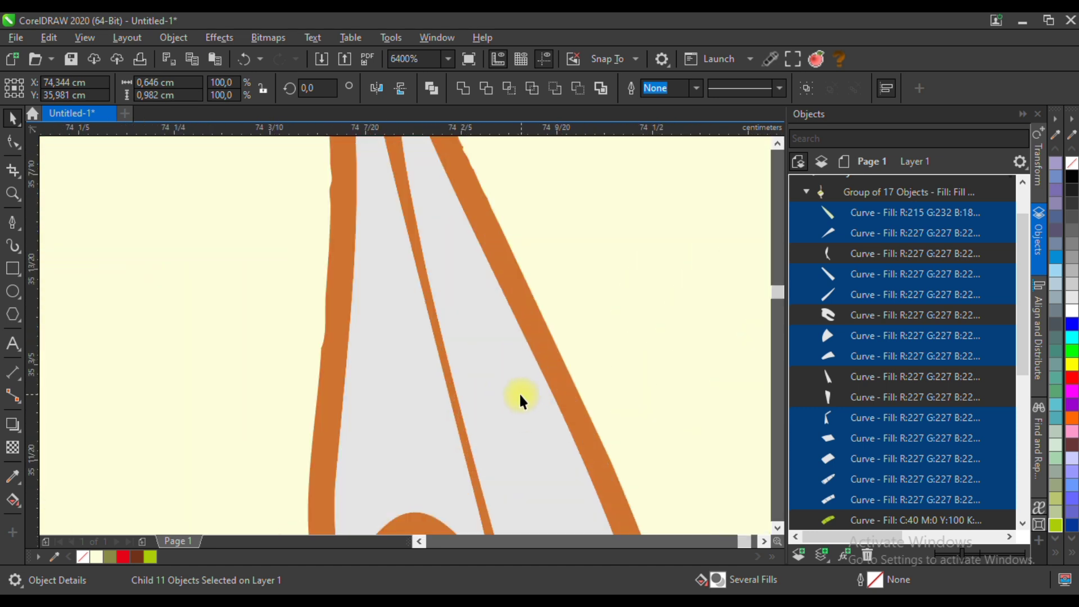
scroll(534, 461, down, 3)
scroll(522, 209, up, 2)
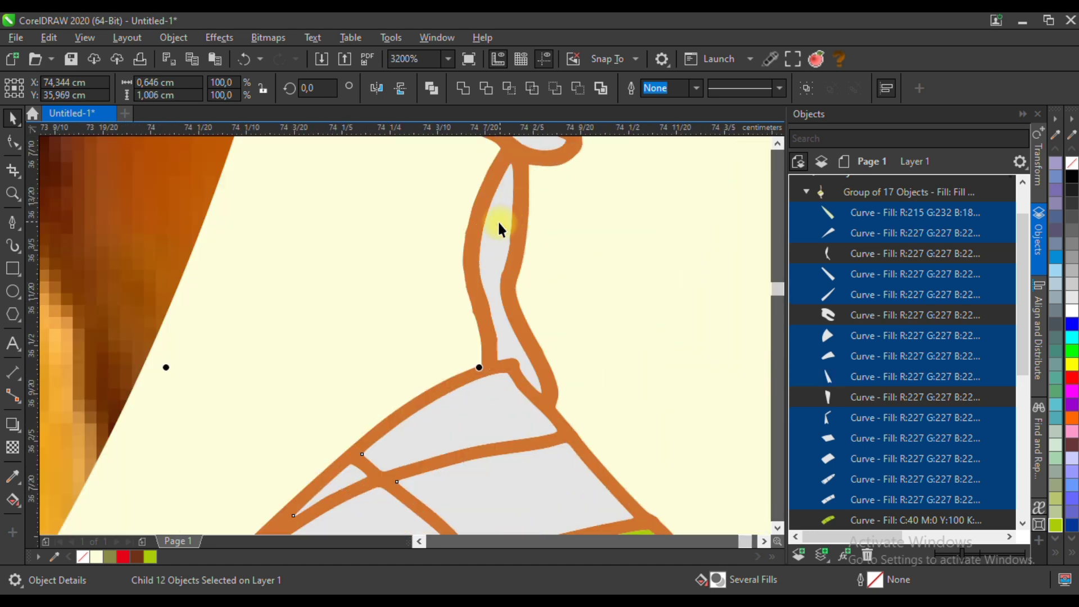
scroll(526, 402, down, 3)
scroll(535, 394, up, 3)
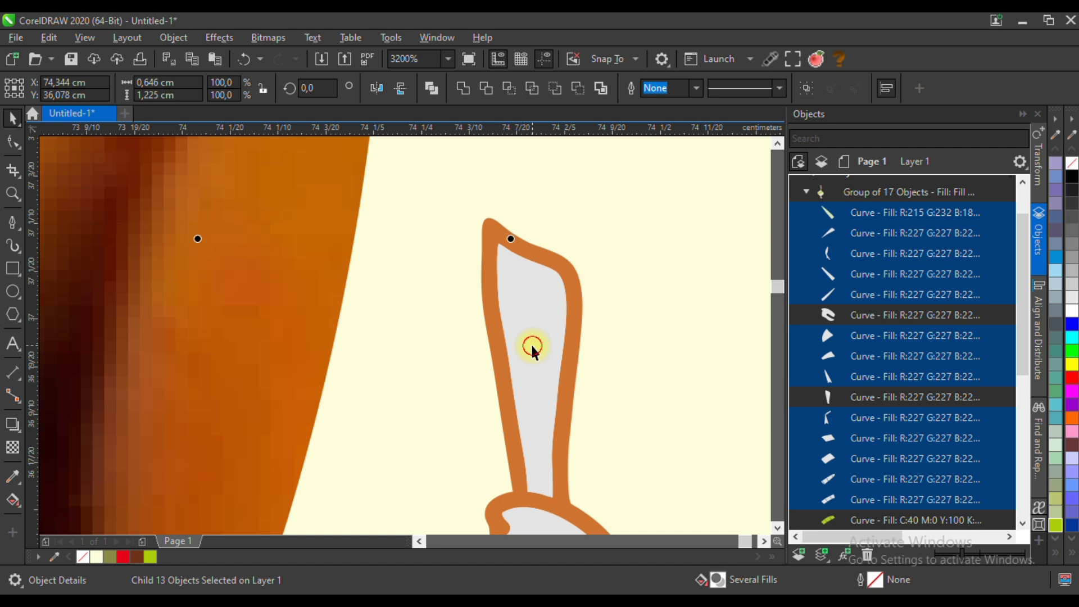
scroll(489, 233, down, 2)
scroll(506, 301, up, 3)
ctrl+shift+click(477, 320)
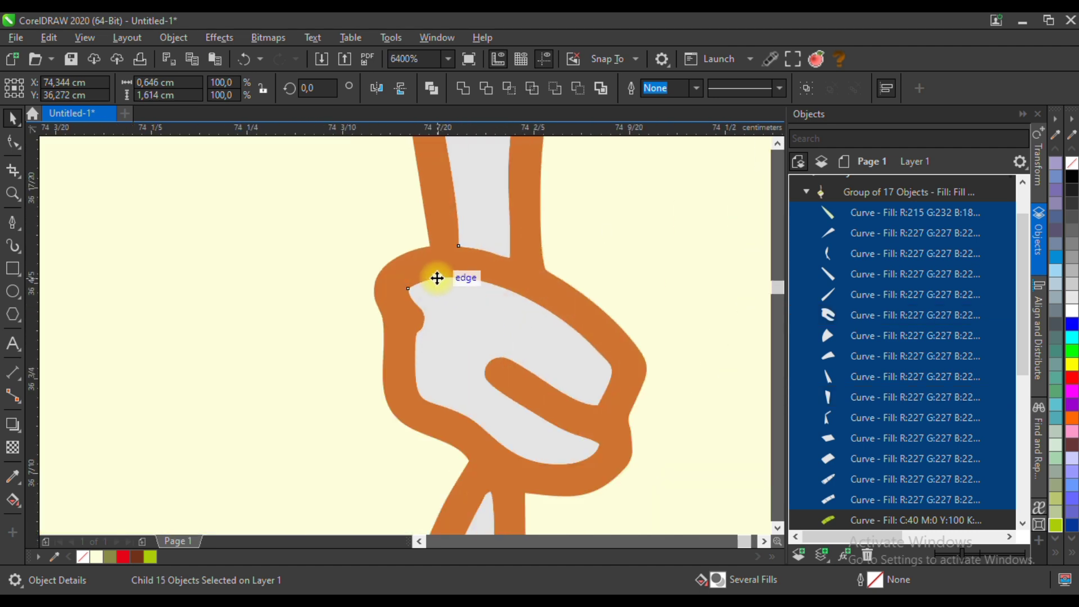
scroll(437, 278, down, 4)
click(150, 556)
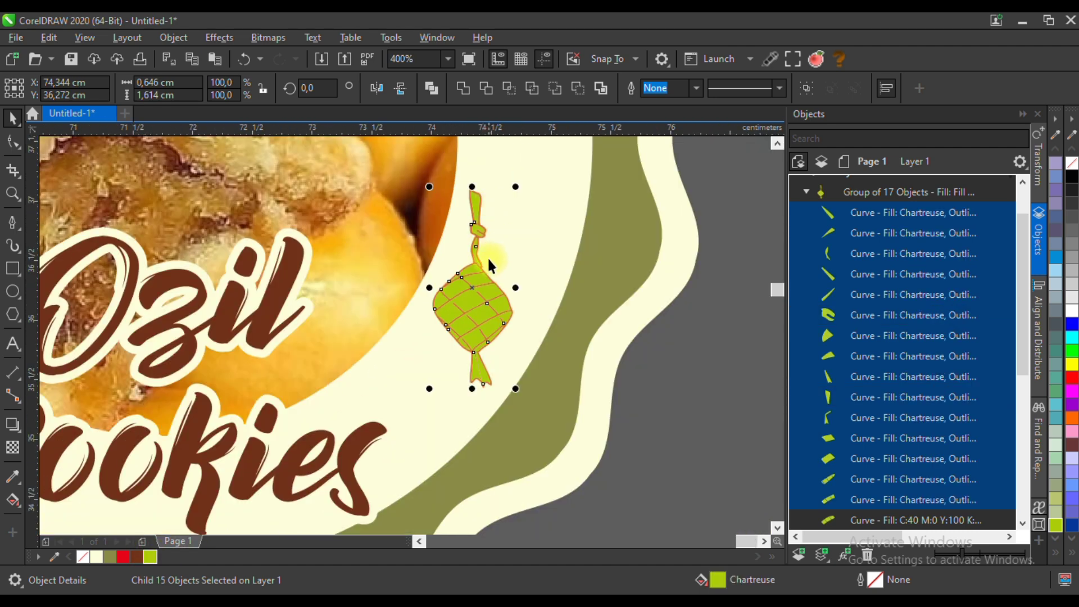
click(650, 391)
Shift the green ketupat group slightly up and outward on the cream ring and scale it to about 0.65 × 1.6 cm.
scroll(652, 388, down, 1)
click(558, 349)
drag(559, 349, 573, 336)
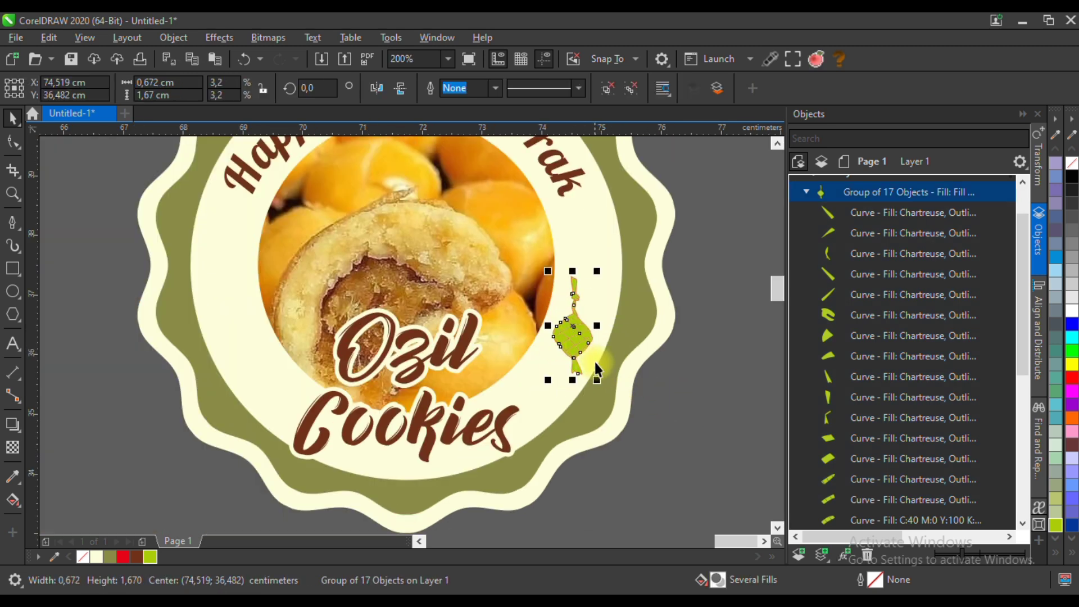
drag(597, 381, 596, 377)
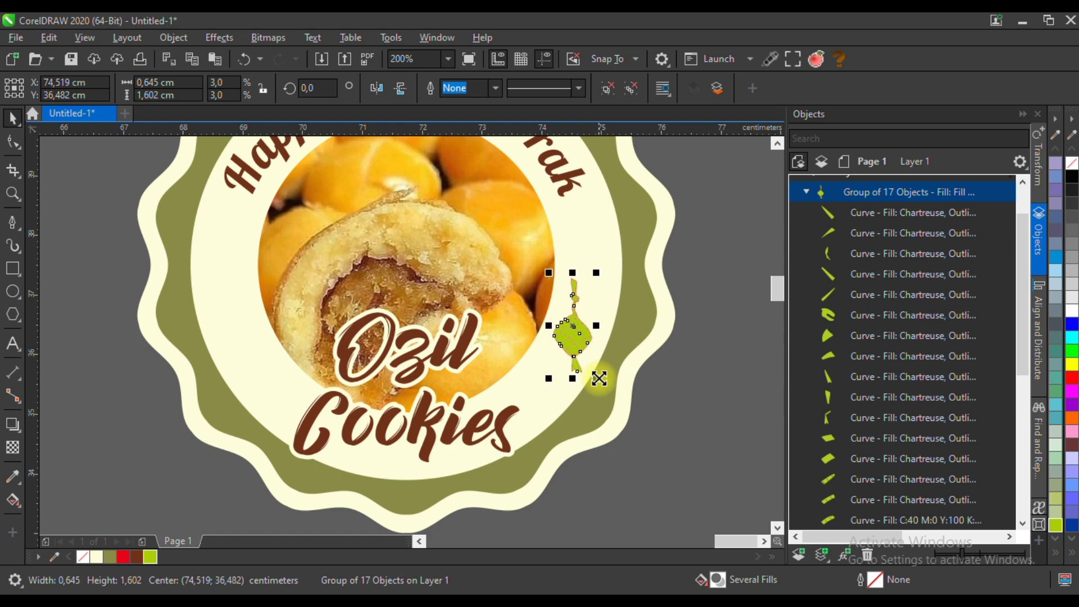
Fill the ketupat's woven outline linework with dark brown (R110 G46 B21).
key(Escape)
click(590, 359)
scroll(594, 342, up, 3)
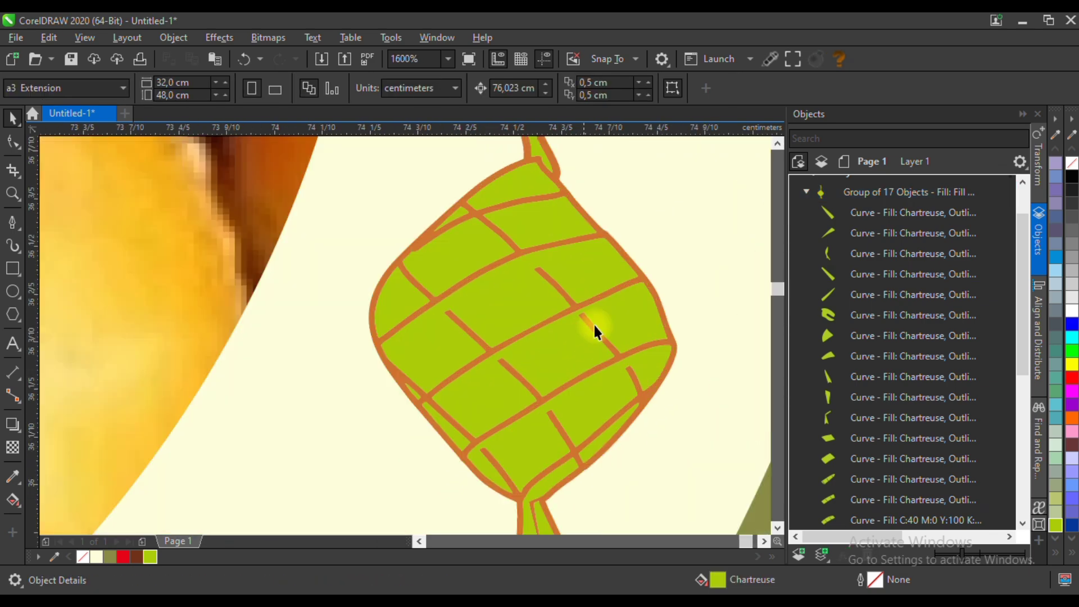
click(647, 279)
click(140, 557)
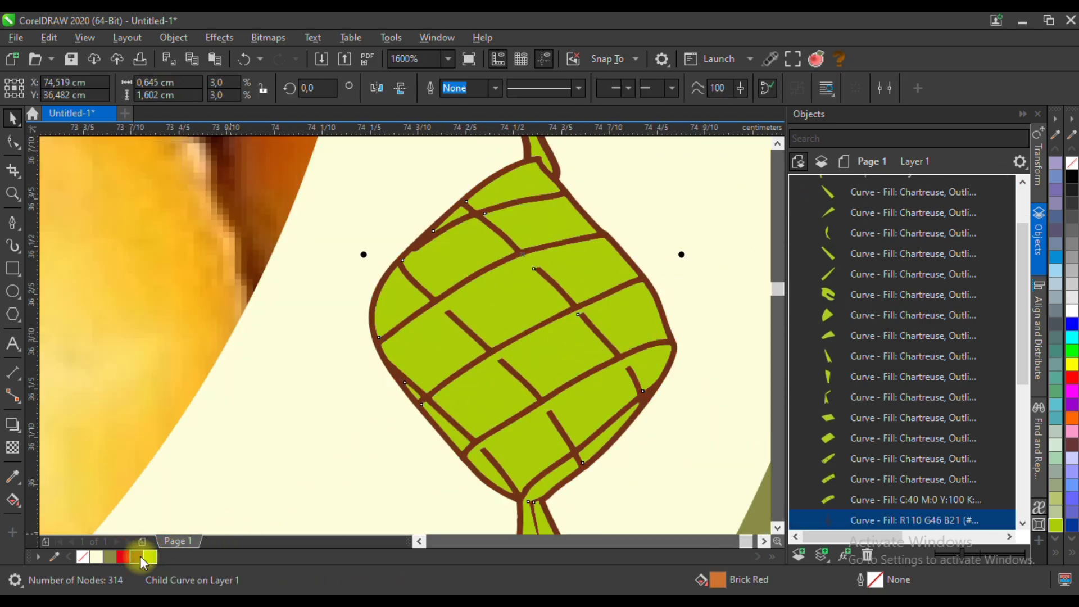
Place a copy of the finished ketupat on the opposite side of the cream ring, level with the original.
scroll(607, 262, down, 3)
drag(605, 273, 289, 296)
scroll(460, 400, down, 1)
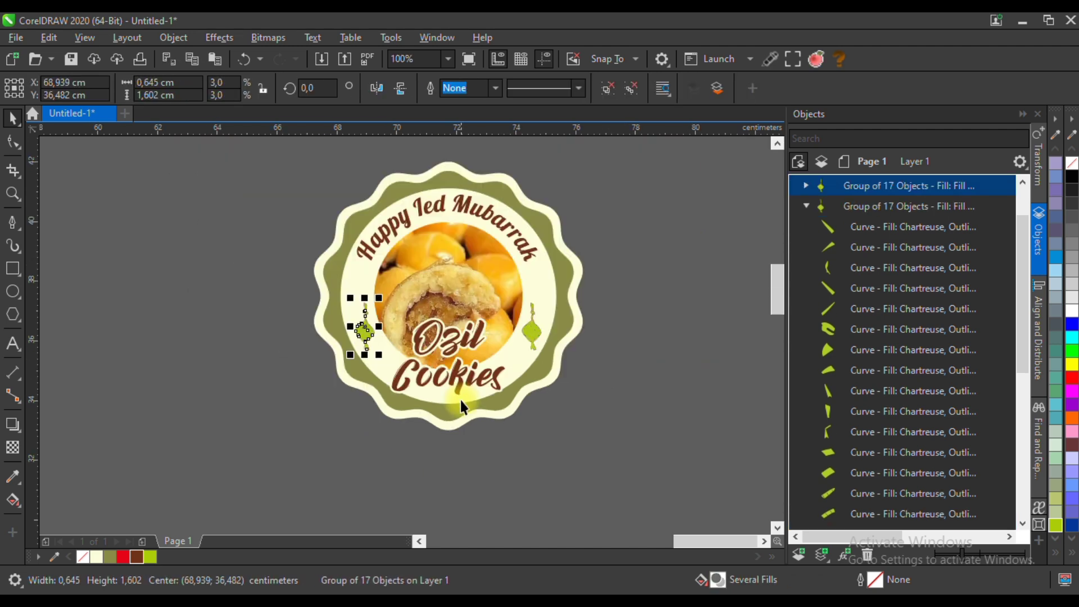
key(Escape)
scroll(496, 294, up, 1)
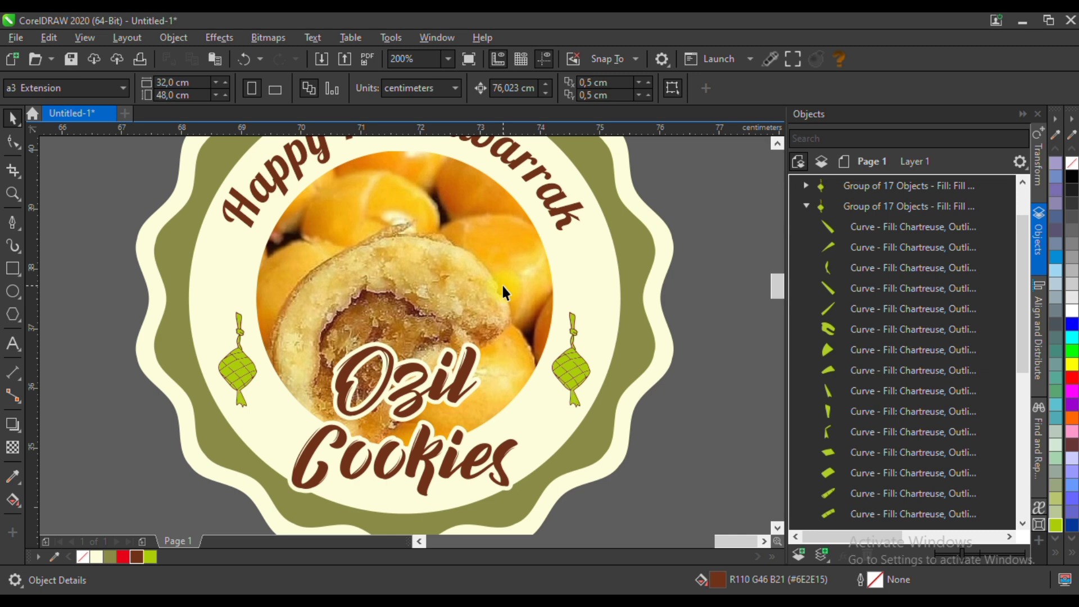
Draw a dark brown circle about 0.91 cm wide above the copied ketupat and trim it with an offset duplicate into a crescent moon.
click(14, 292)
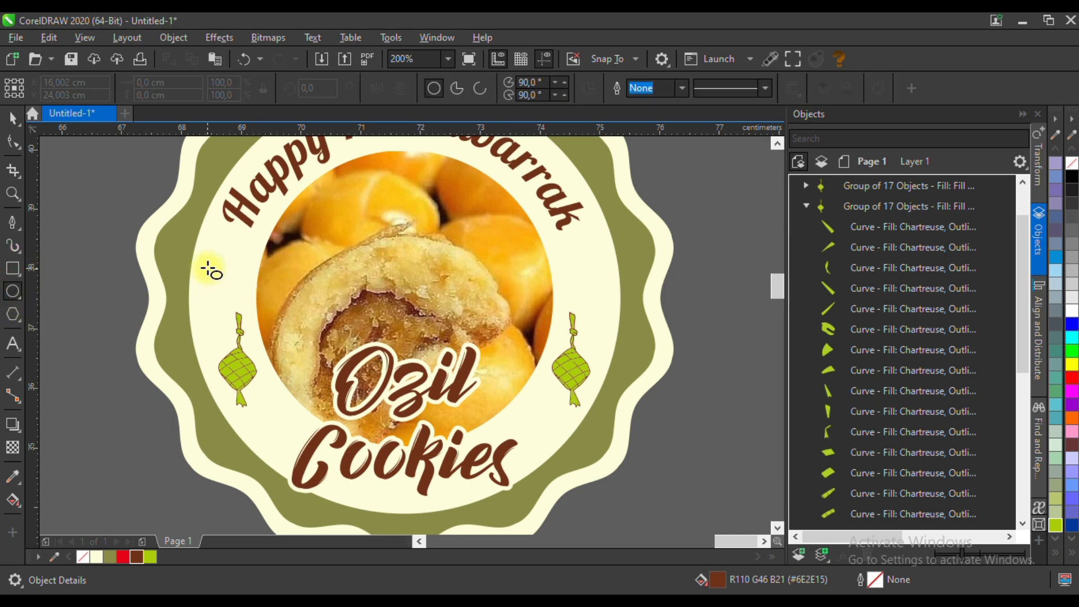
drag(207, 246, 260, 298)
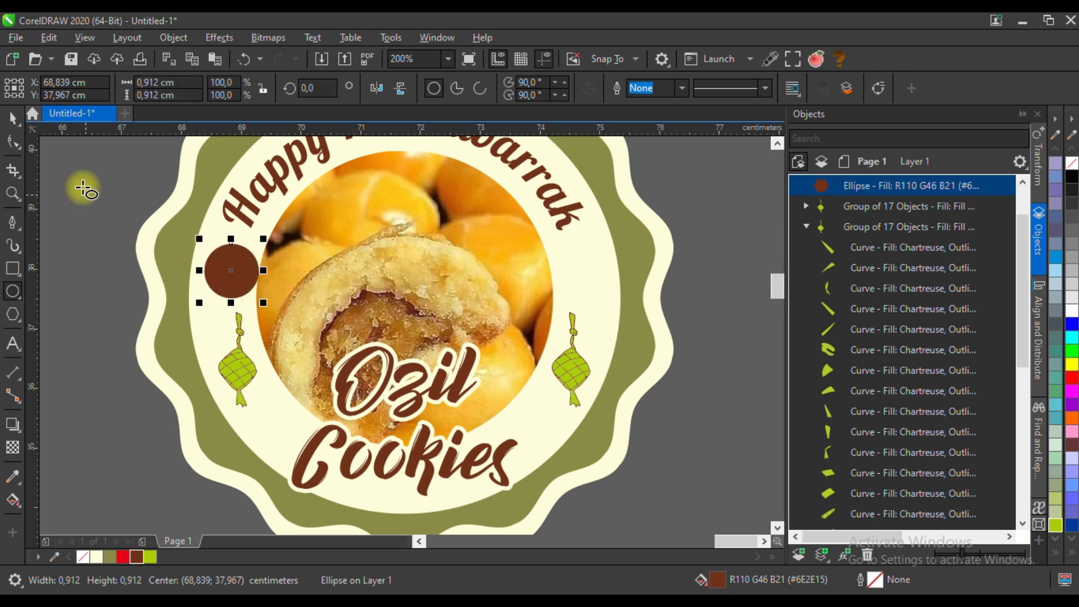
click(14, 119)
scroll(253, 299, up, 1)
drag(185, 225, 217, 228)
right_click(218, 228)
shift+click(176, 230)
click(477, 85)
click(250, 234)
key(Delete)
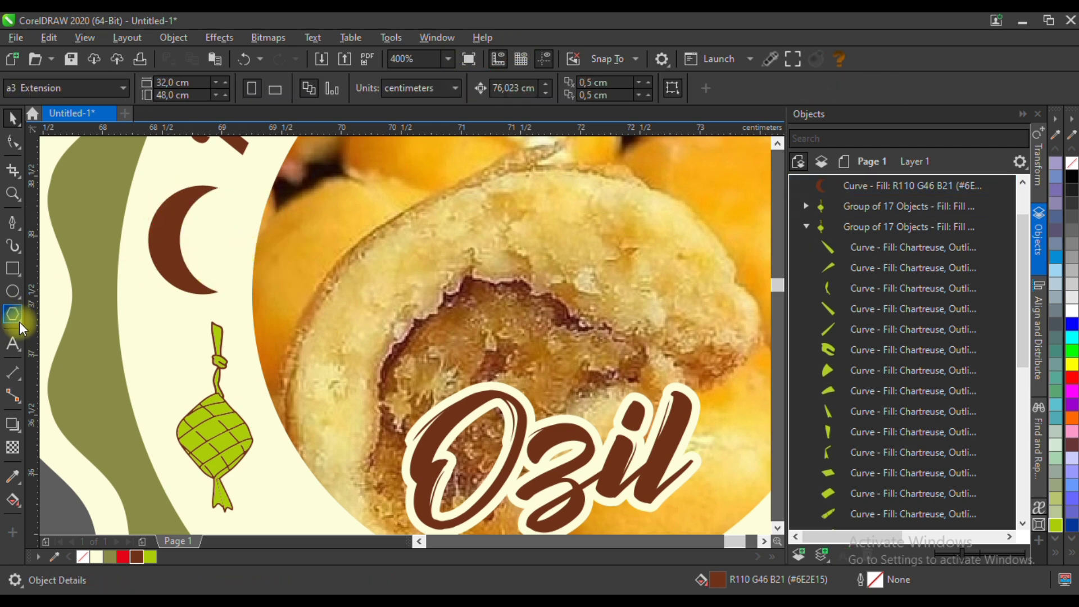
Draw a small star with 5 points, about 0.26 × 0.25 cm, in the opening of the crescent.
click(13, 314)
click(51, 337)
drag(206, 220, 236, 249)
click(494, 89)
text(5)
key(Return)
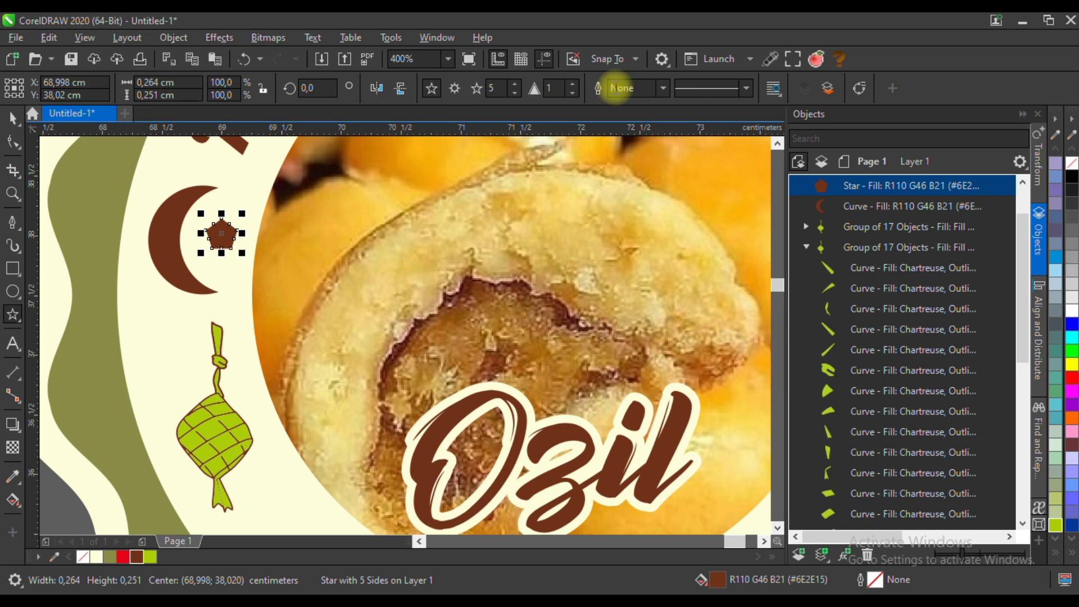
Set the star's sharpness to 50.
click(560, 86)
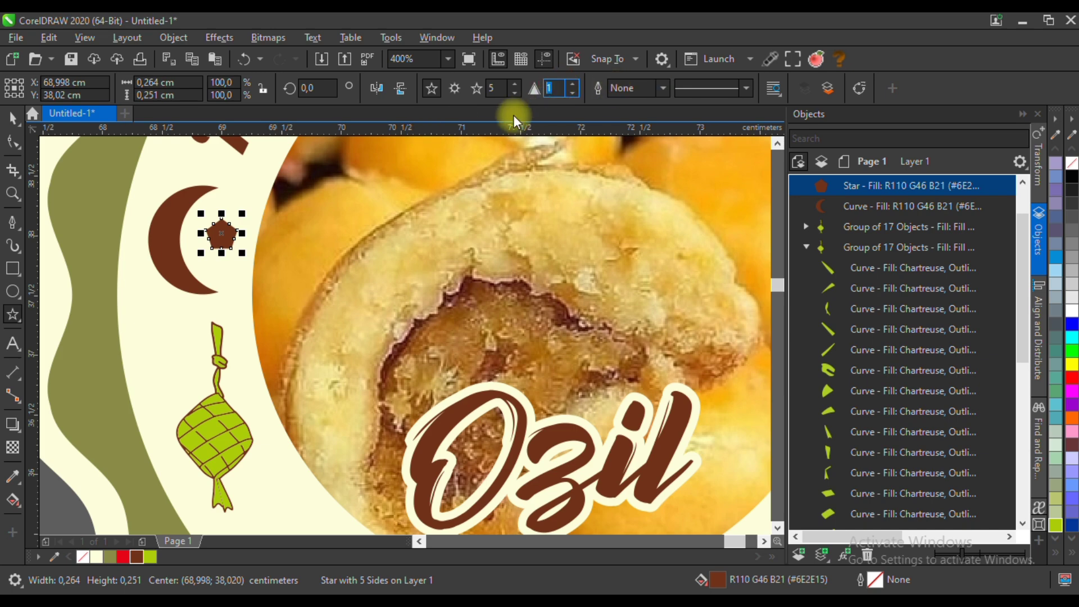
scroll(222, 234, up, 2)
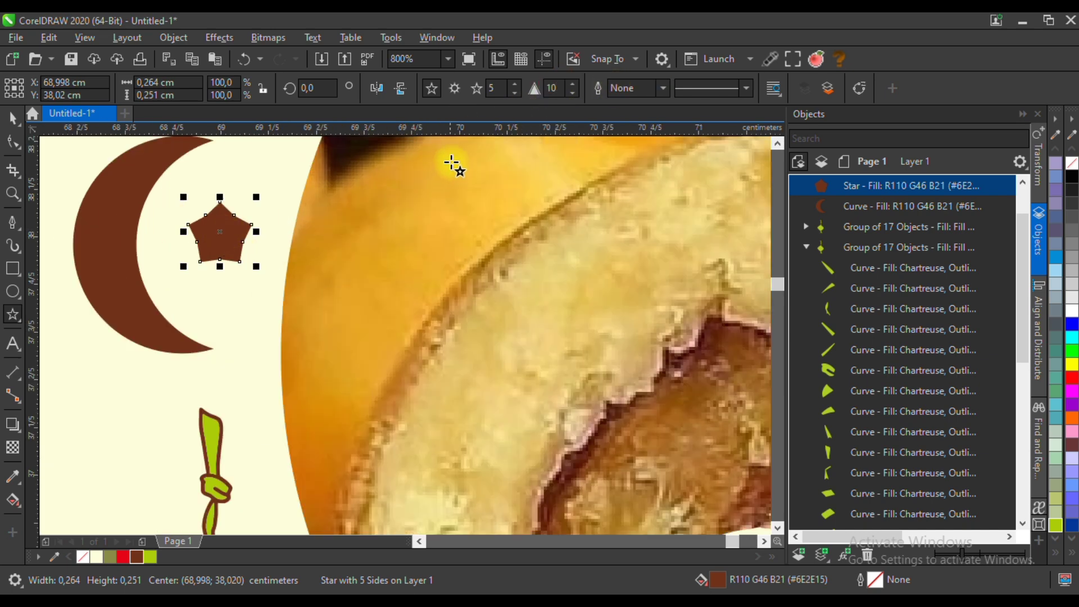
click(560, 89)
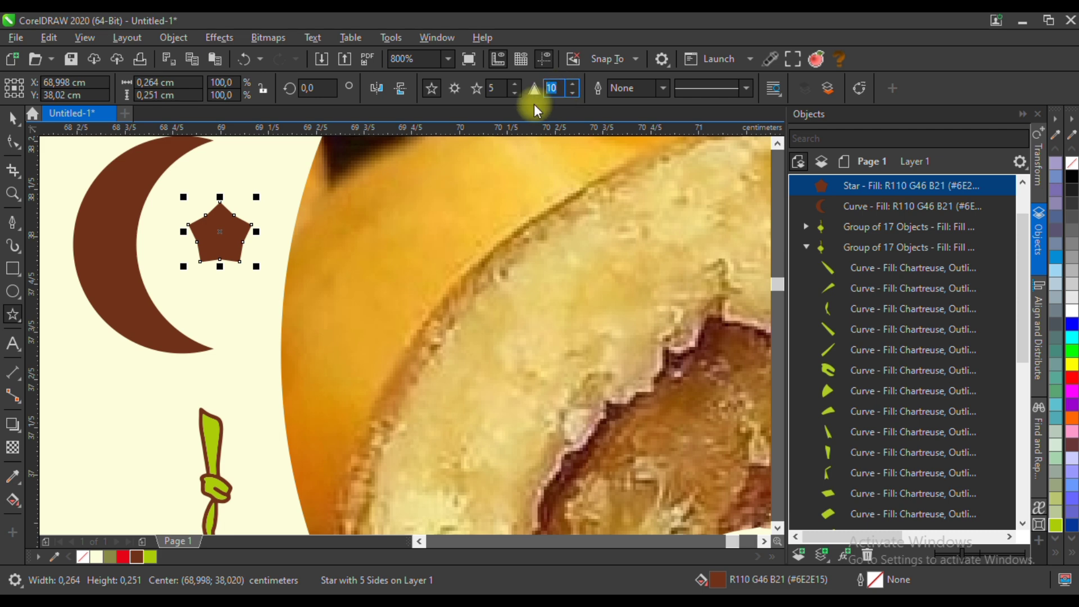
click(556, 87)
text(20)
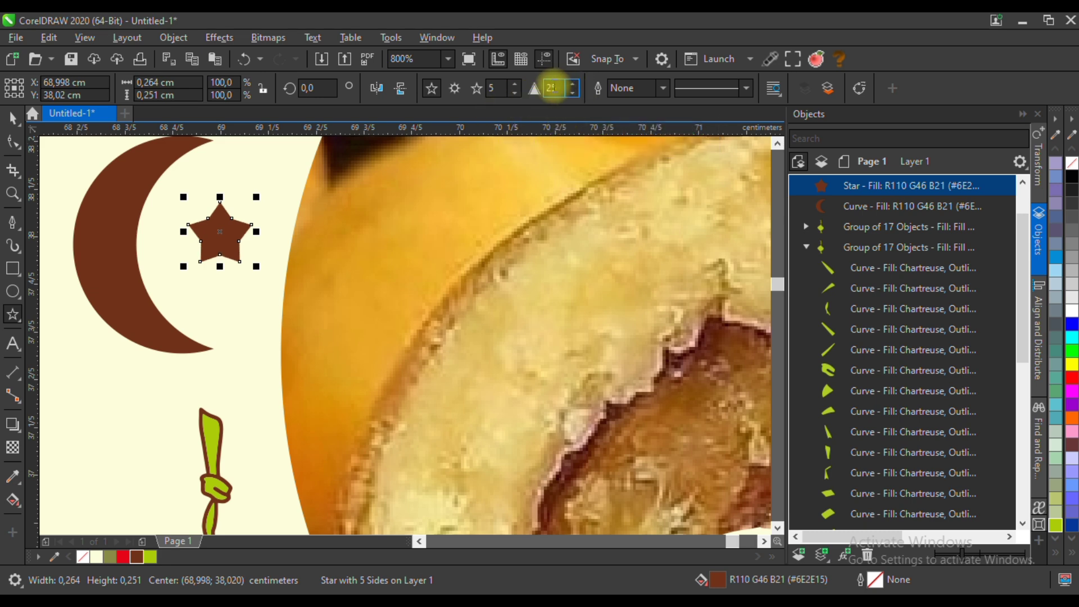
click(558, 87)
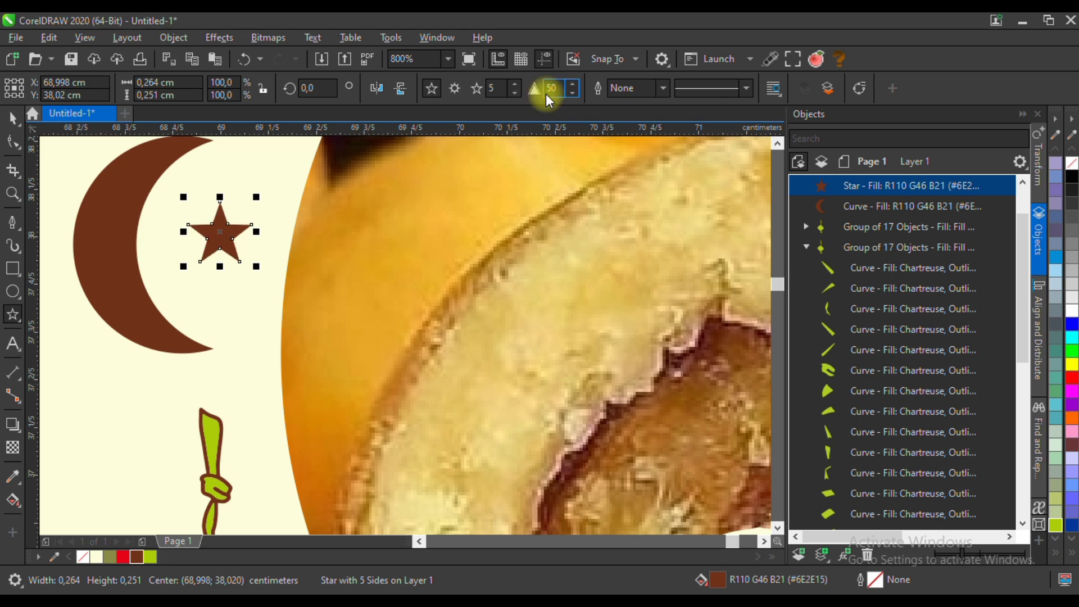
click(12, 118)
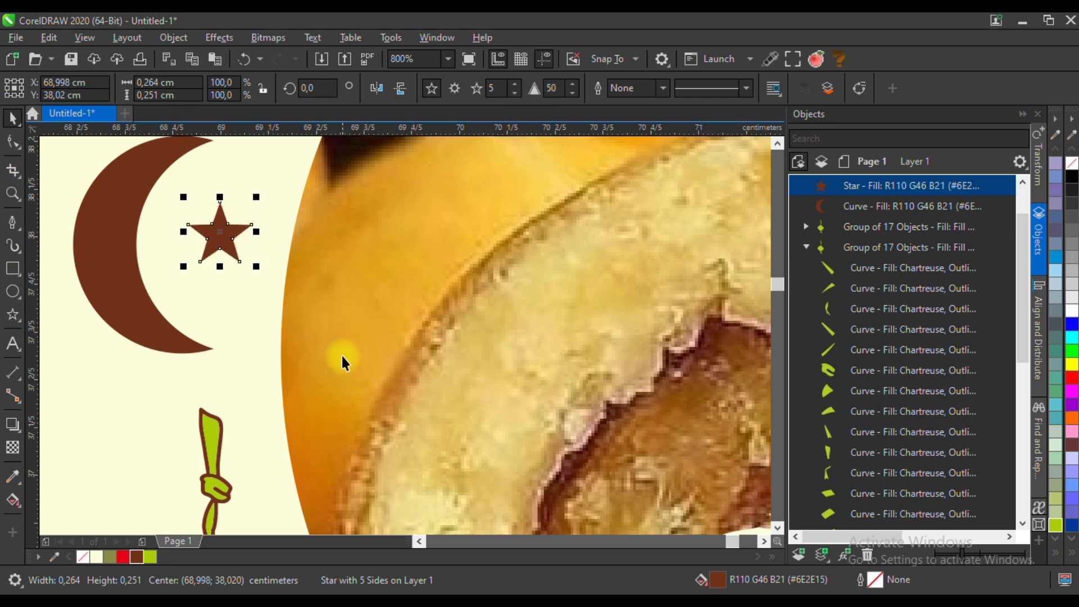
Nudge the star closer to the crescent and fill both shapes with the ketupat's lime green.
scroll(343, 354, down, 1)
scroll(271, 322, up, 1)
drag(263, 325, 258, 332)
drag(313, 290, 296, 289)
shift+click(191, 259)
click(150, 557)
scroll(180, 353, down, 3)
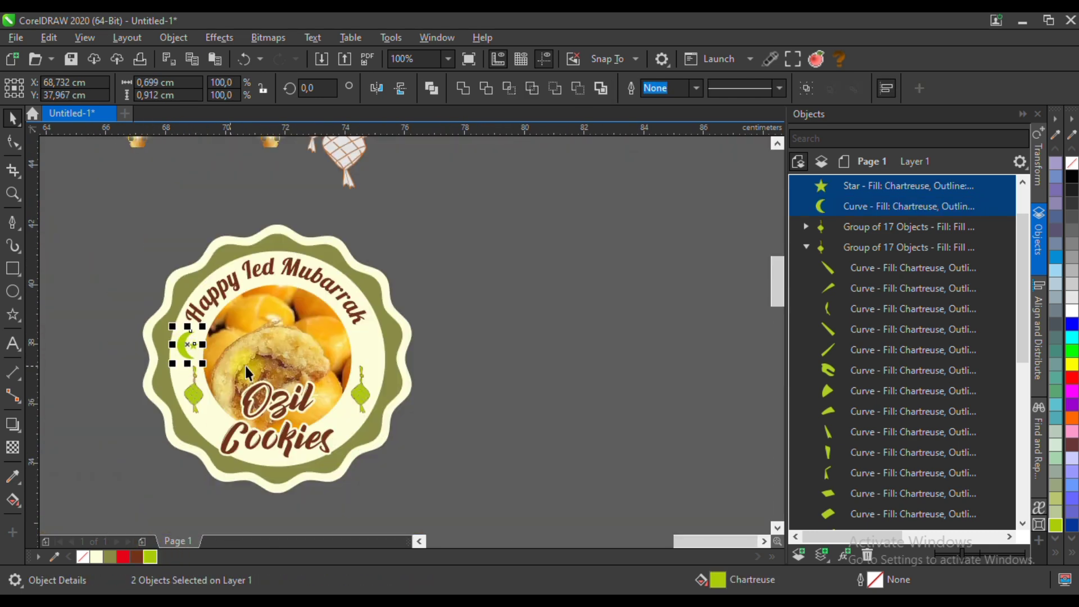
Scale the crescent and star together down to about 0.48 × 0.62 cm.
scroll(213, 371, up, 1)
scroll(171, 292, up, 1)
drag(209, 269, 194, 314)
scroll(197, 360, down, 1)
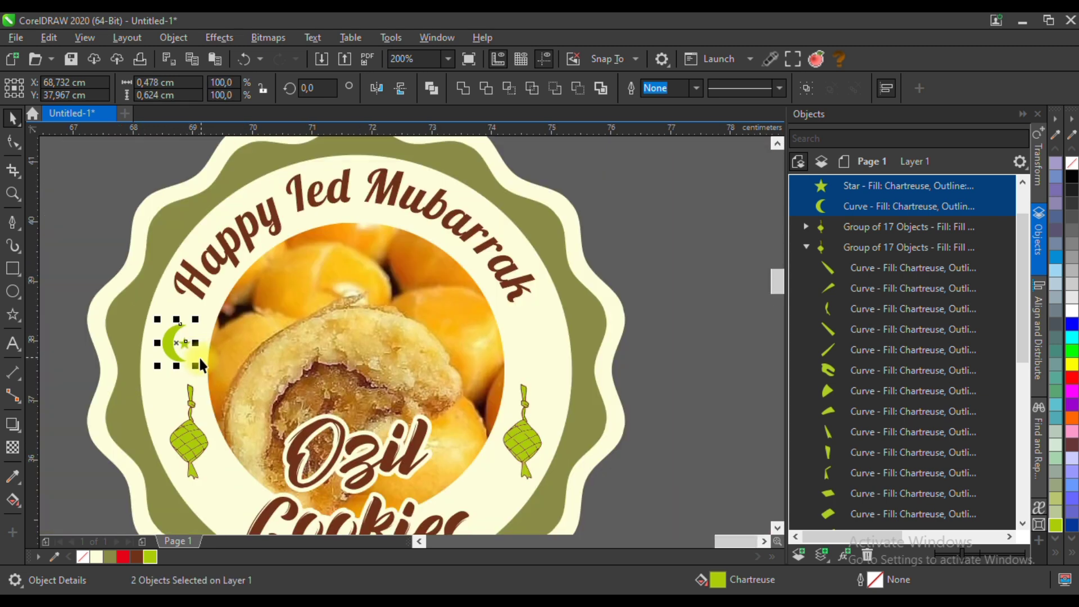
Group the crescent and star and place a horizontally mirrored copy above the ketupat on the opposite side of the ring.
key(ctrl+g)
drag(189, 346, 529, 340)
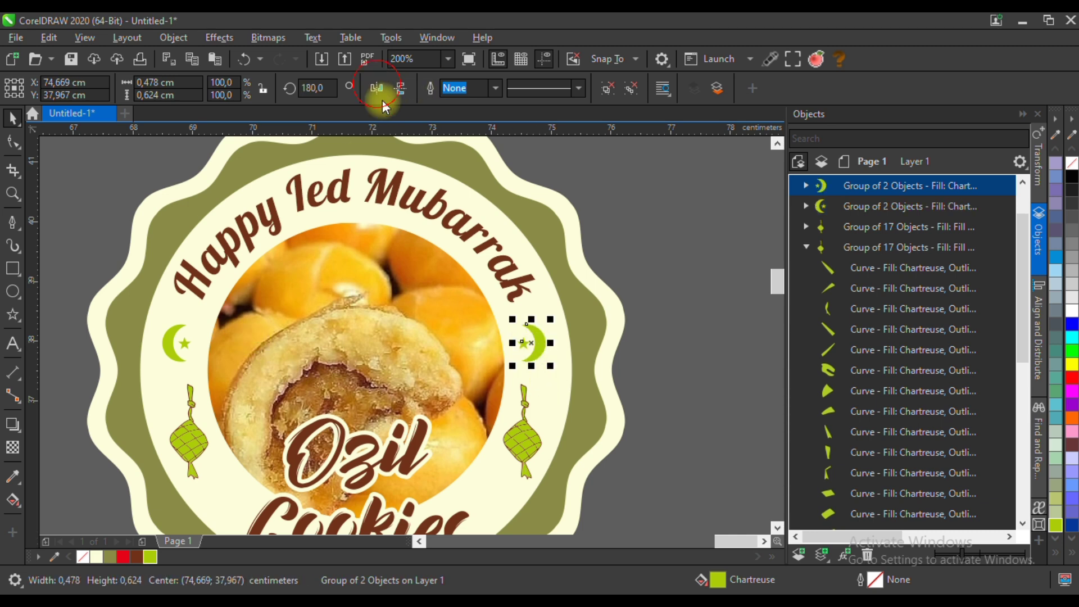
click(675, 333)
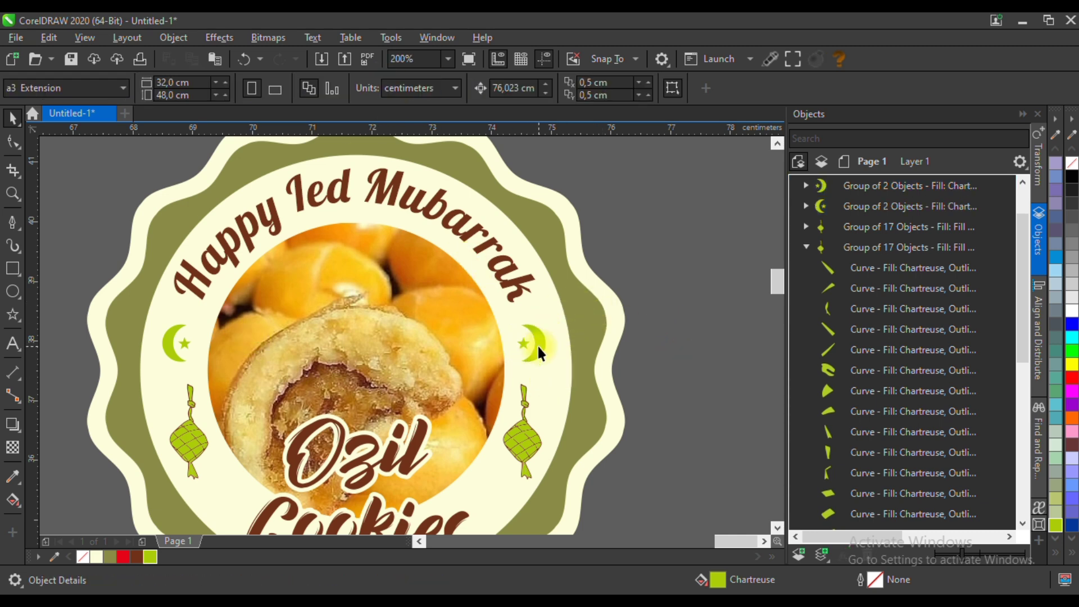
Draw an ellipse about 9.84 × 6.88 cm beside the round label, filled green (R37 G152 B100) without an outline.
scroll(537, 344, down, 3)
scroll(595, 316, up, 2)
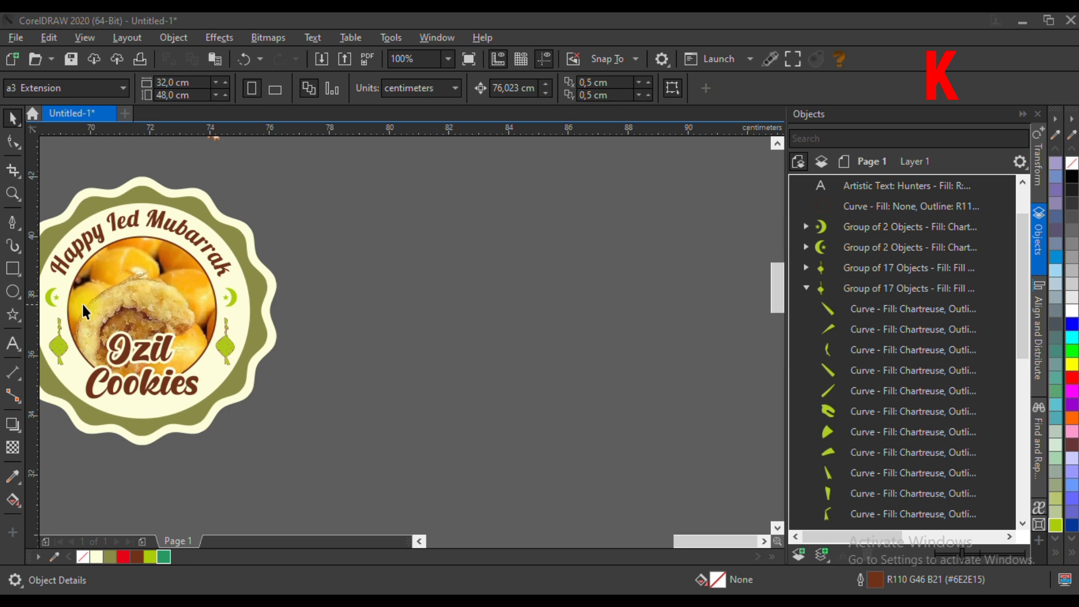
click(12, 291)
drag(314, 209, 613, 419)
key(space)
drag(433, 264, 483, 263)
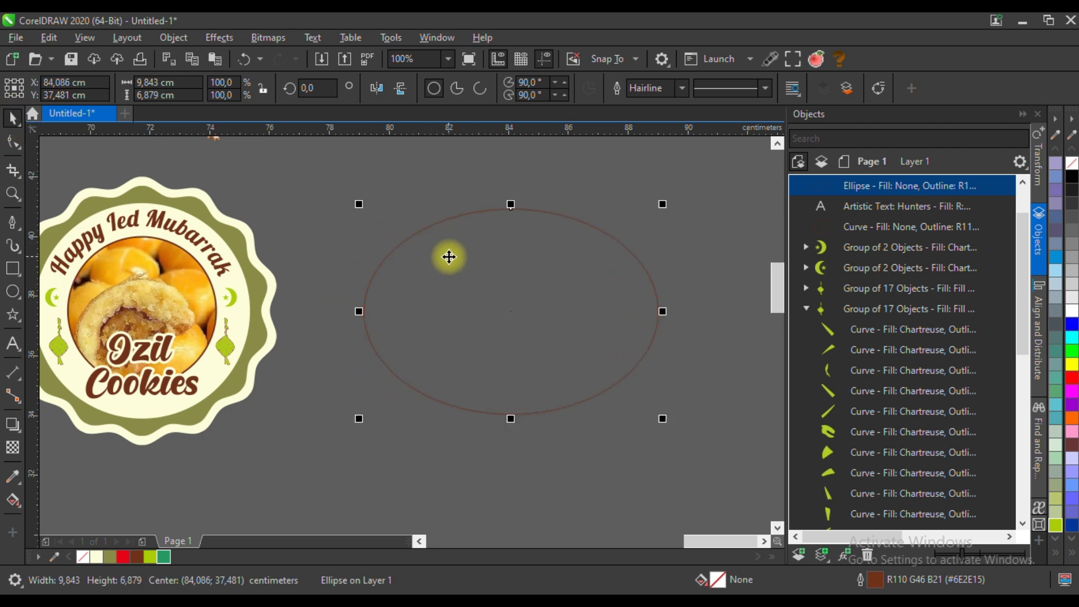
click(165, 556)
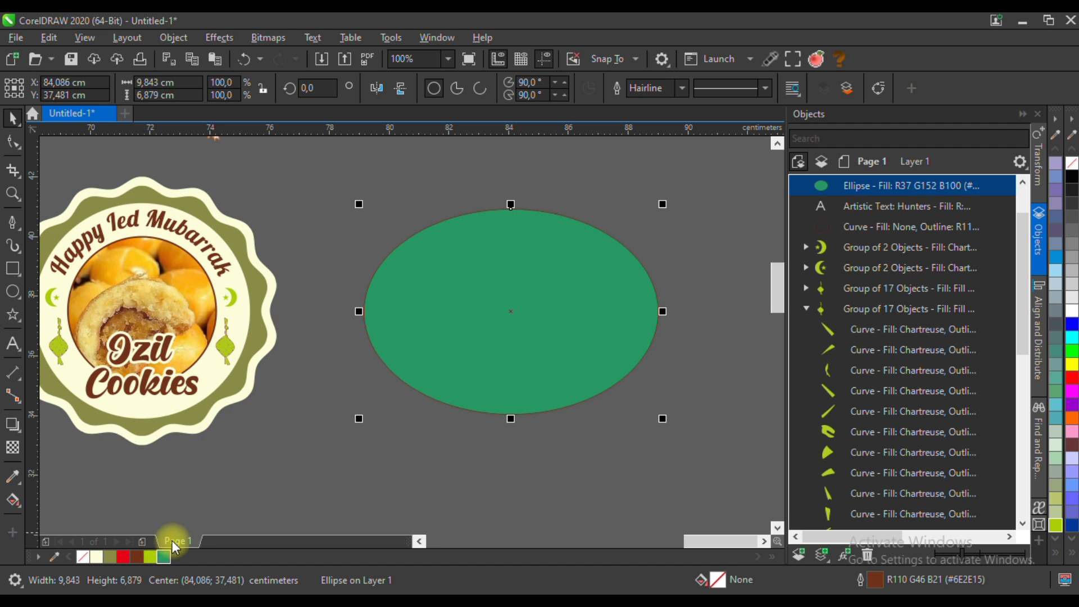
right_click(88, 558)
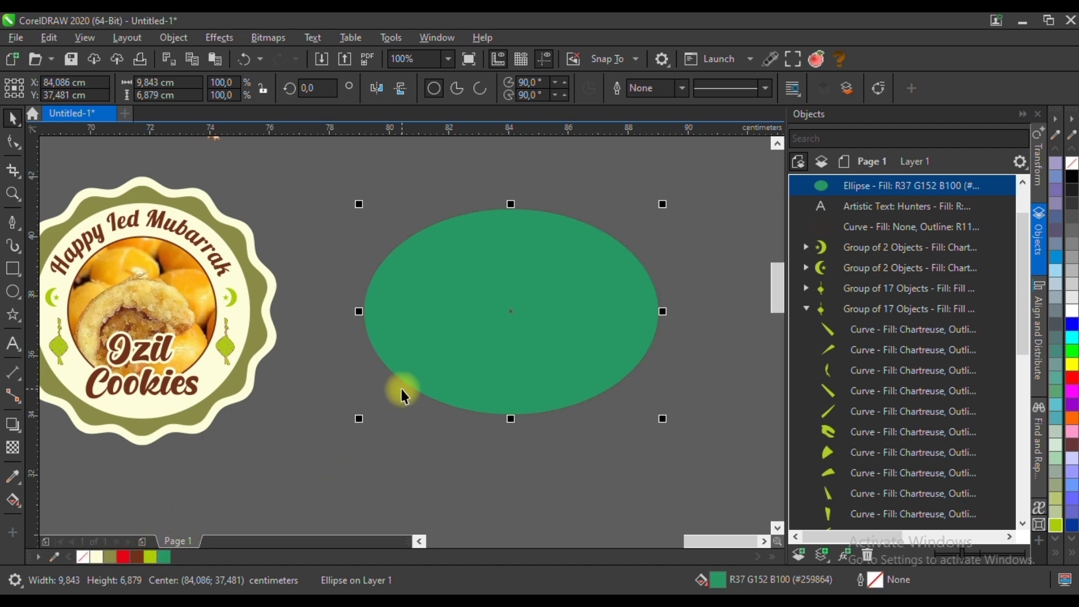
Add a one-step white inside contour of about 0.32 cm to the green ellipse and break the contour apart.
click(24, 438)
click(62, 443)
drag(614, 243, 626, 223)
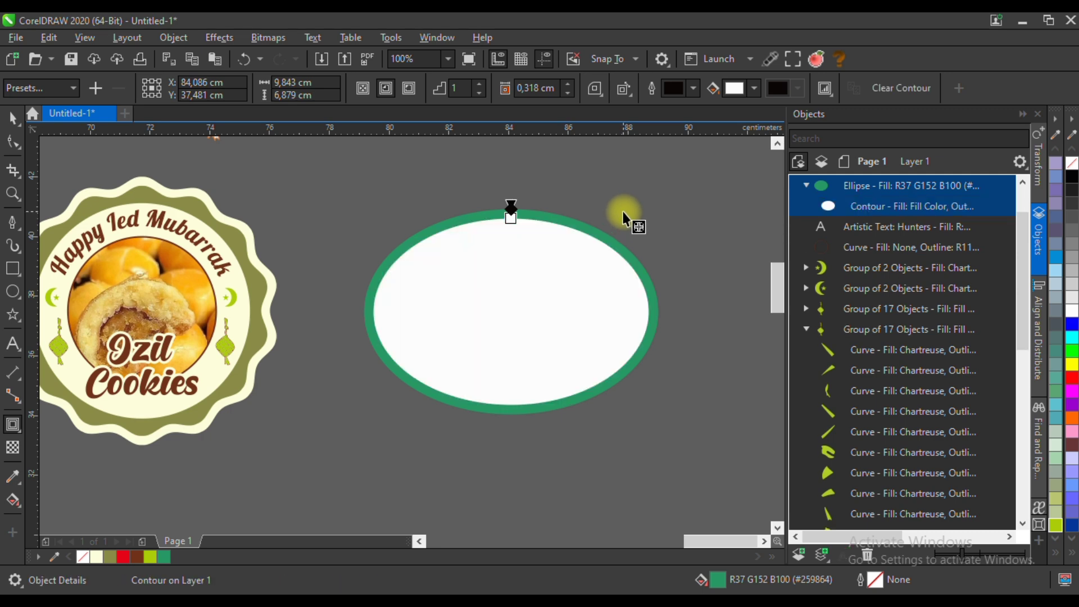
right_click(529, 216)
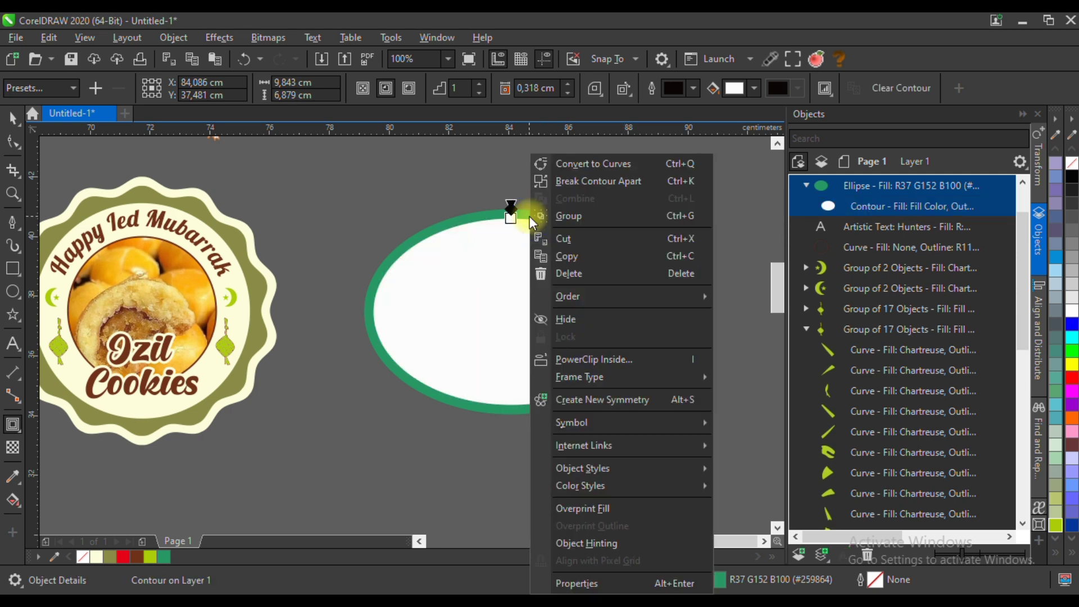
click(584, 181)
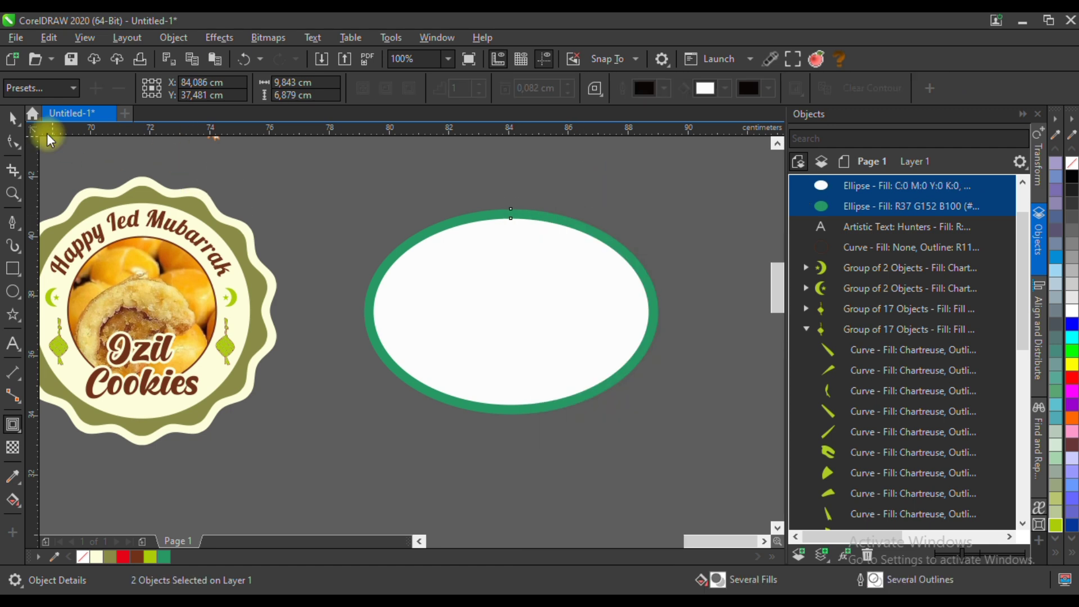
Add a one-step inside contour of about 0.15 cm to the white ellipse and break it apart.
click(500, 195)
click(515, 244)
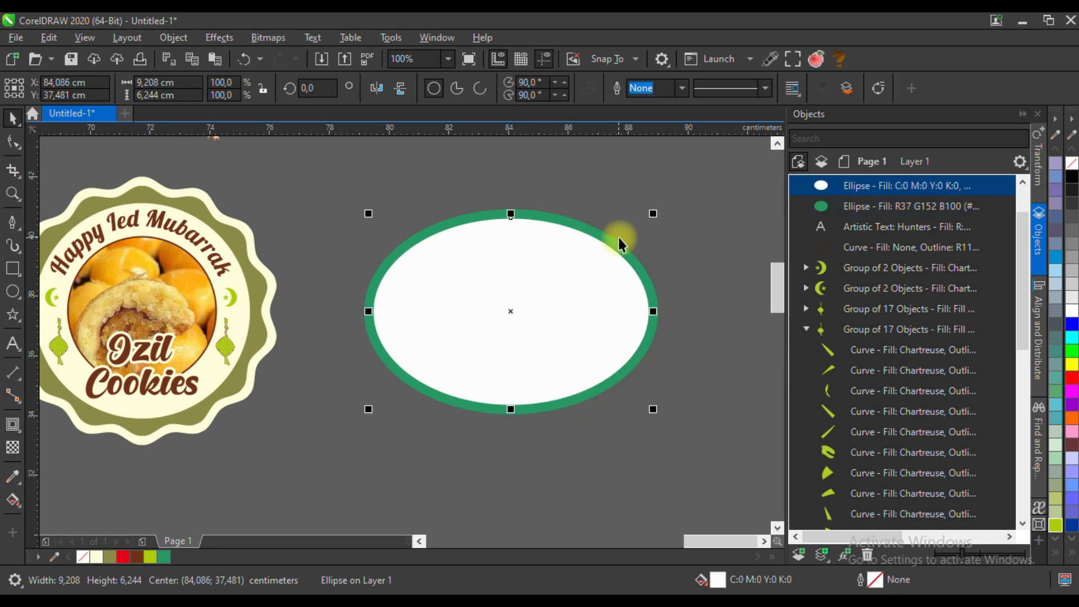
click(12, 424)
scroll(605, 279, up, 2)
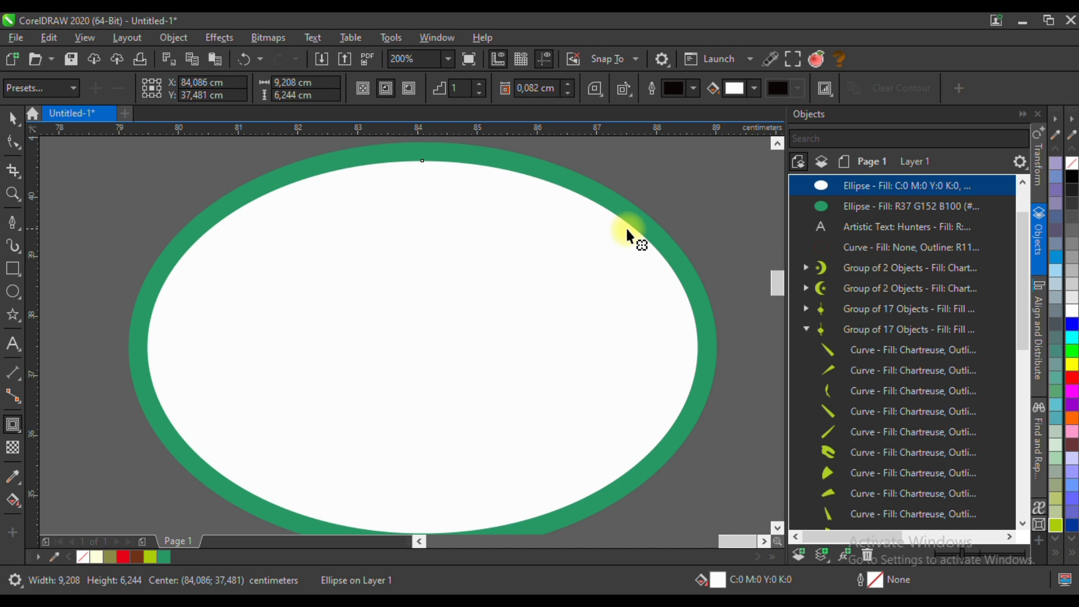
drag(626, 225, 662, 169)
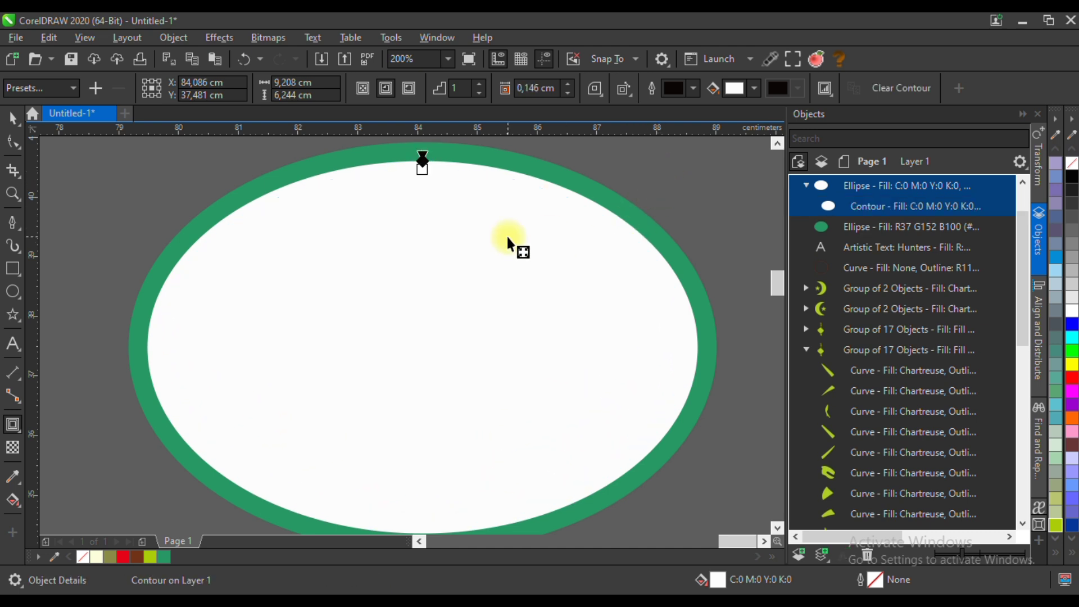
scroll(507, 237, down, 2)
right_click(478, 213)
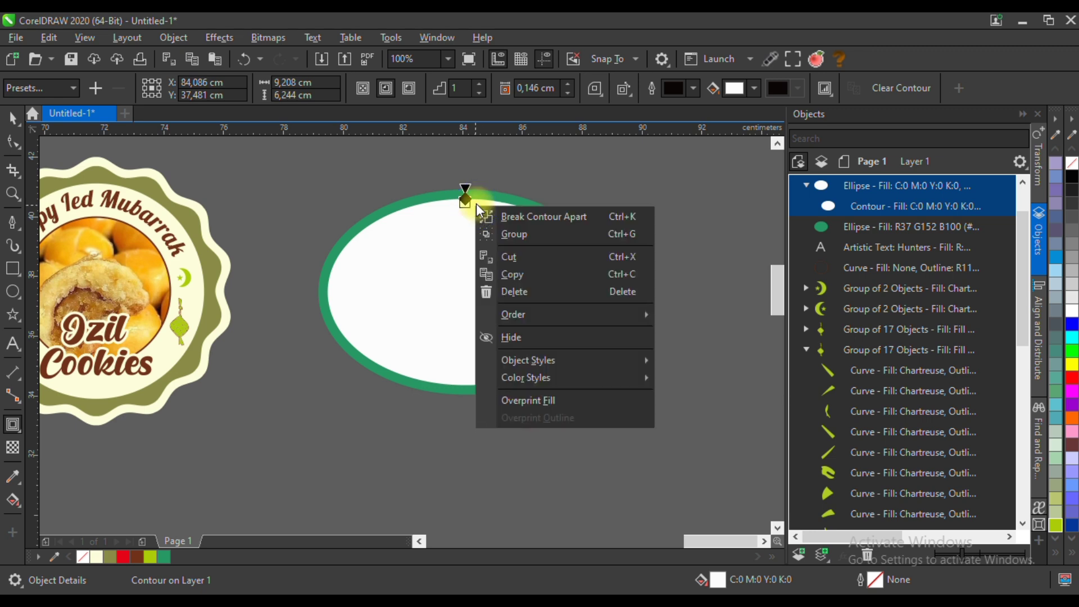
click(530, 217)
Fill the innermost ellipse with the same green (R37 G152 B100), leaving a thin white ring around it.
click(279, 164)
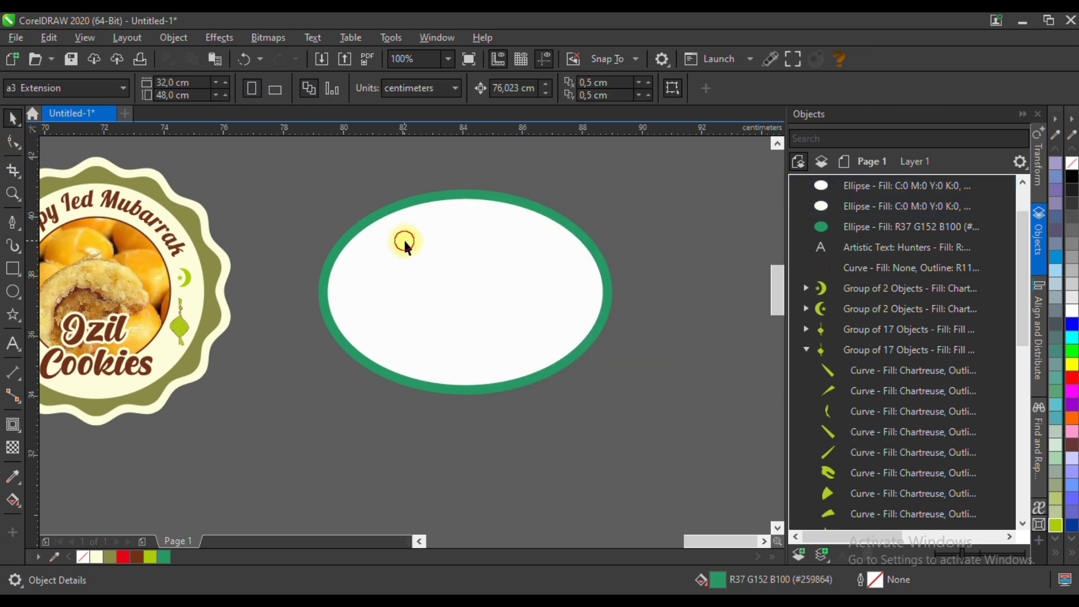
click(404, 243)
click(163, 557)
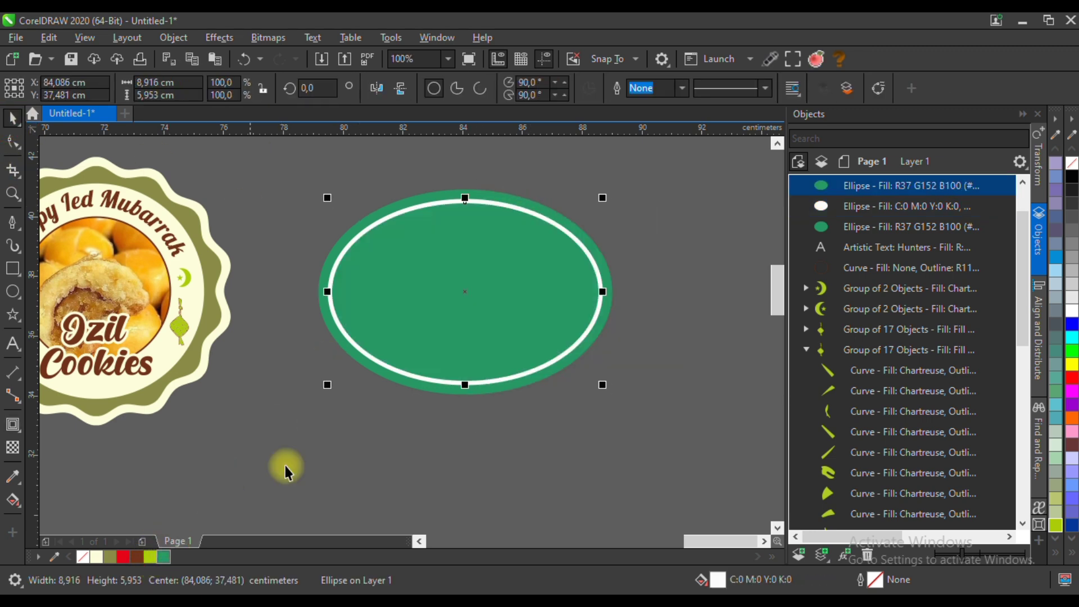
Recolour the thin white ring ellipse with orange (R223 G131 B6) sampled from the pastry photo.
click(472, 432)
click(465, 198)
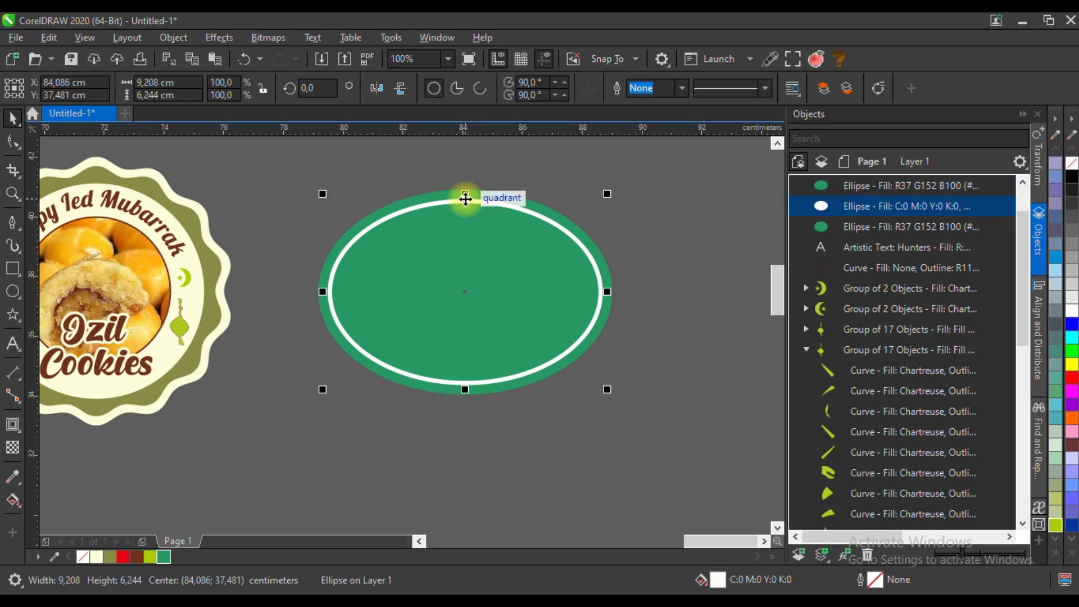
click(15, 479)
click(131, 241)
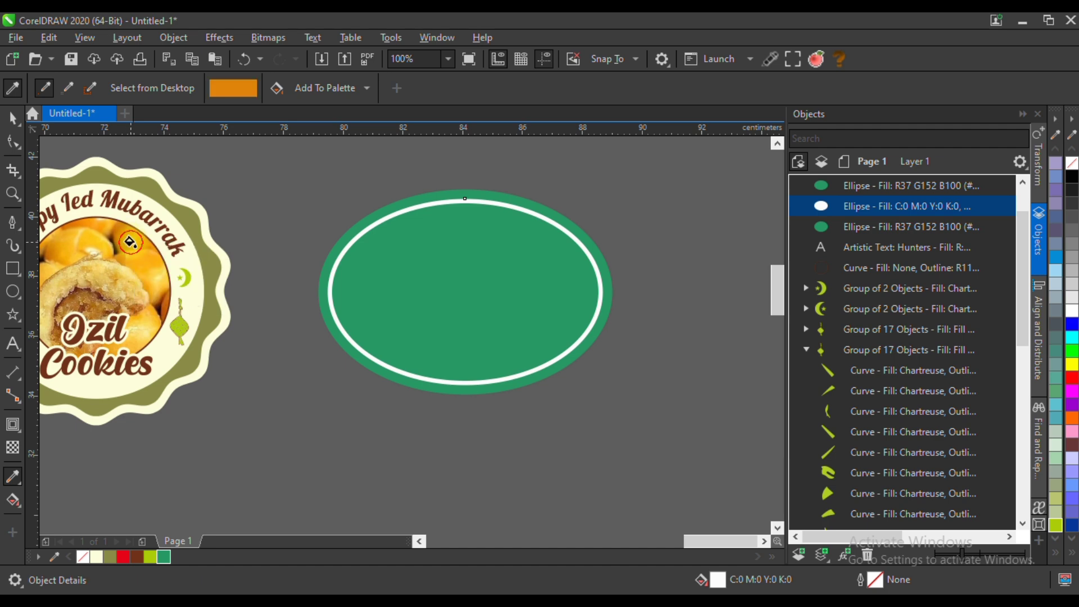
scroll(405, 211, up, 2)
click(419, 222)
scroll(429, 229, down, 2)
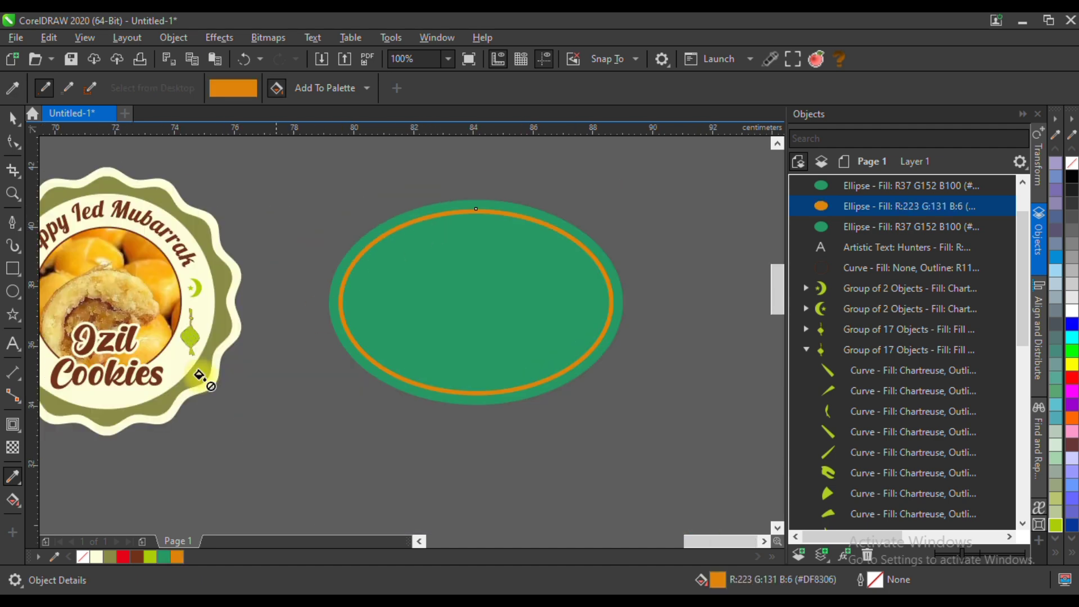
click(14, 500)
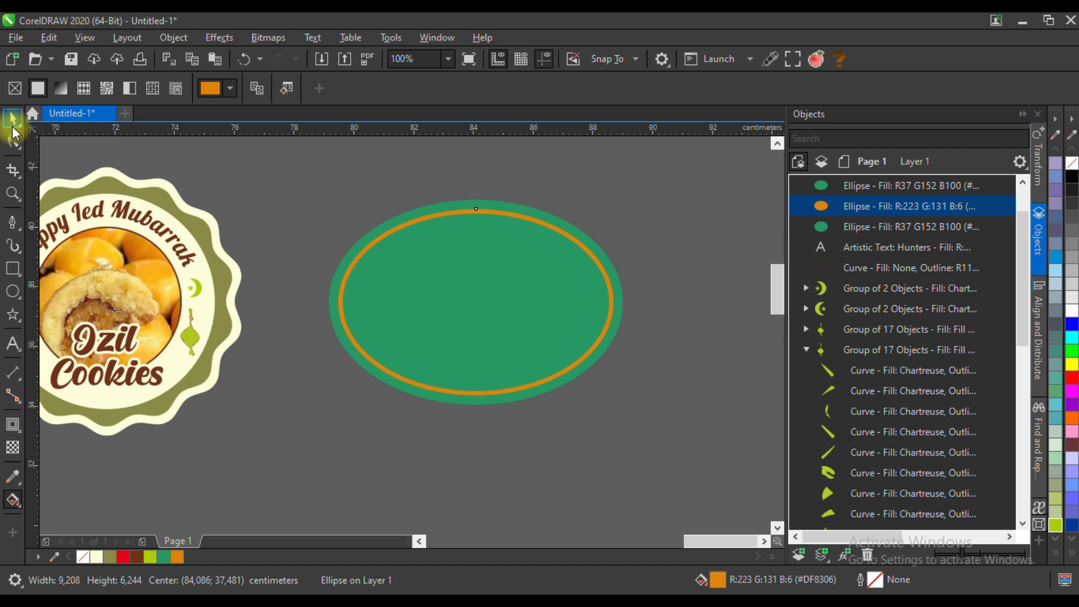
Sample light yellow (R255 G219 B105) from the pastry photo and give the thin ring ellipse an orange-to-yellow linear fountain fill.
click(51, 559)
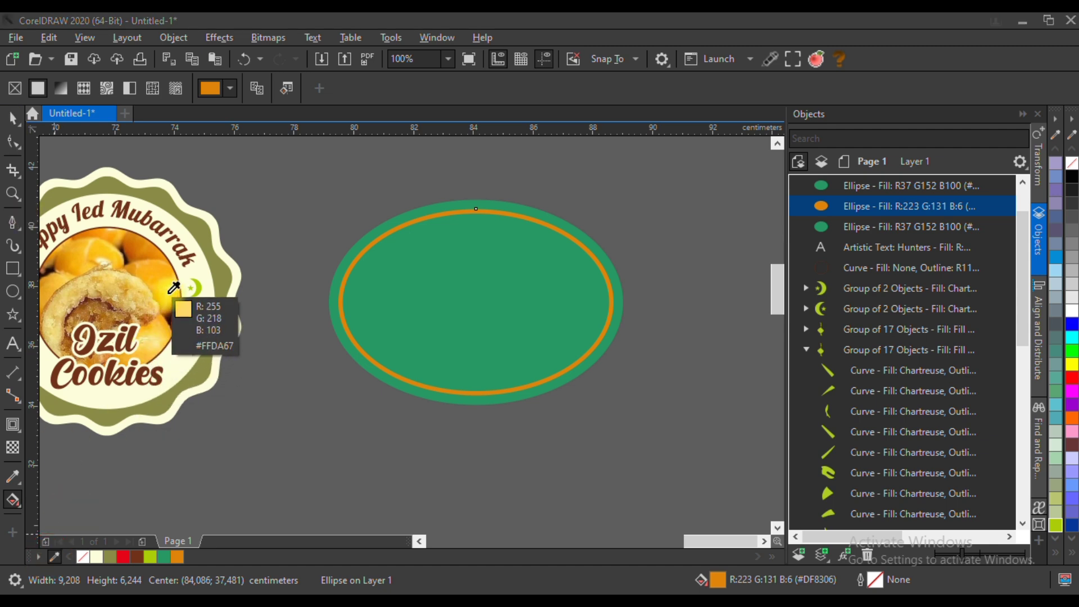
click(200, 290)
scroll(440, 213, up, 2)
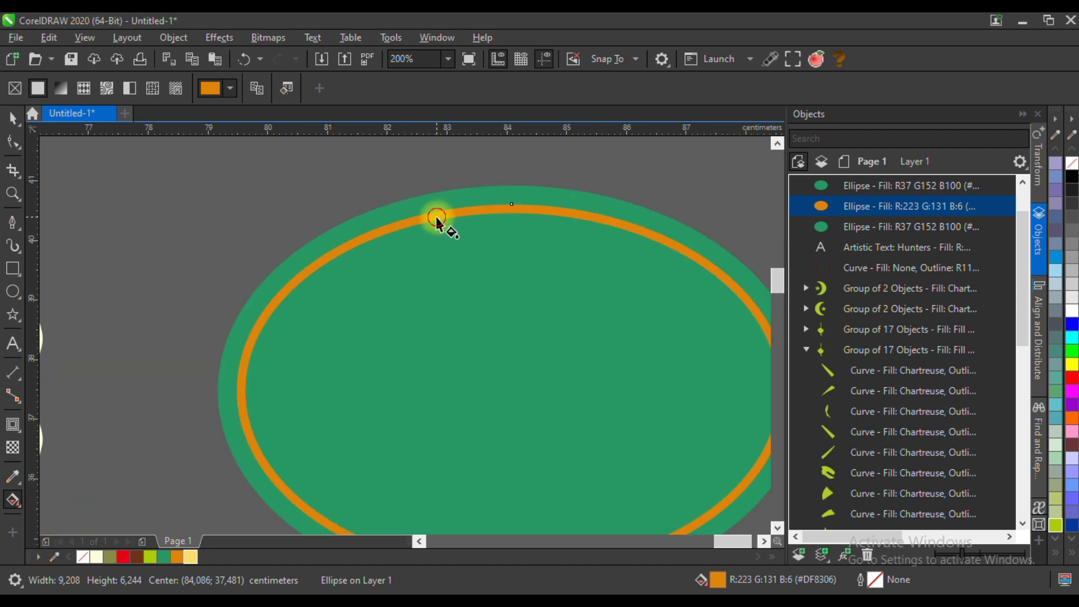
scroll(416, 272, down, 2)
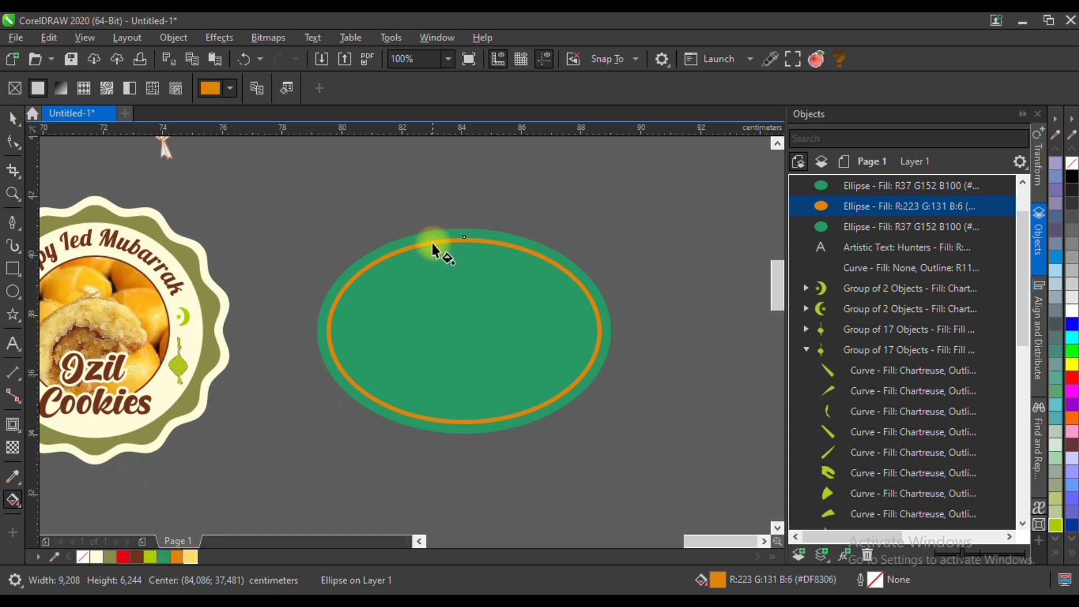
click(380, 326)
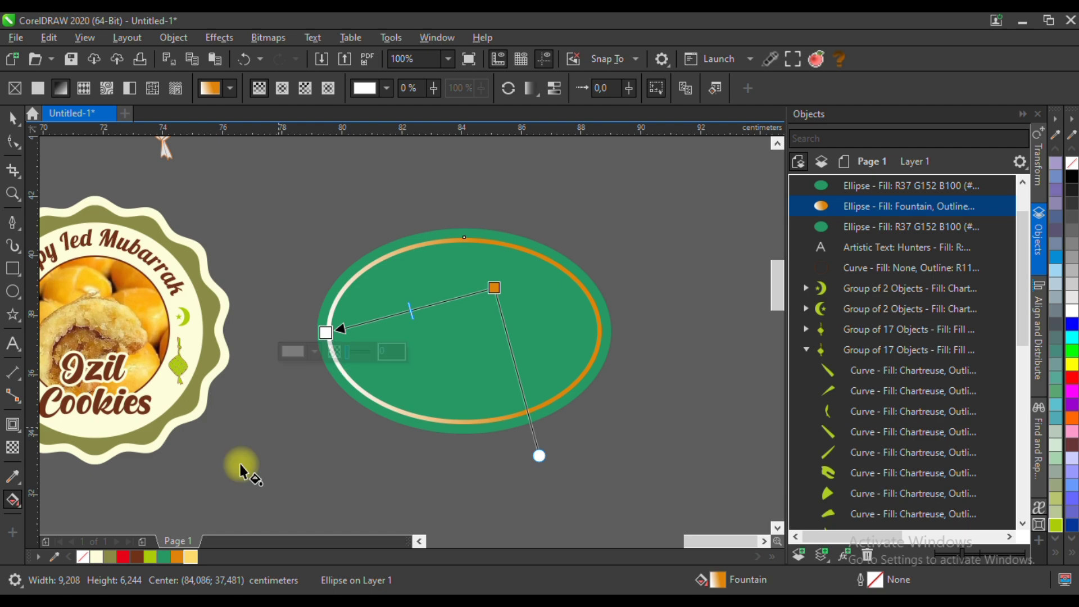
click(191, 558)
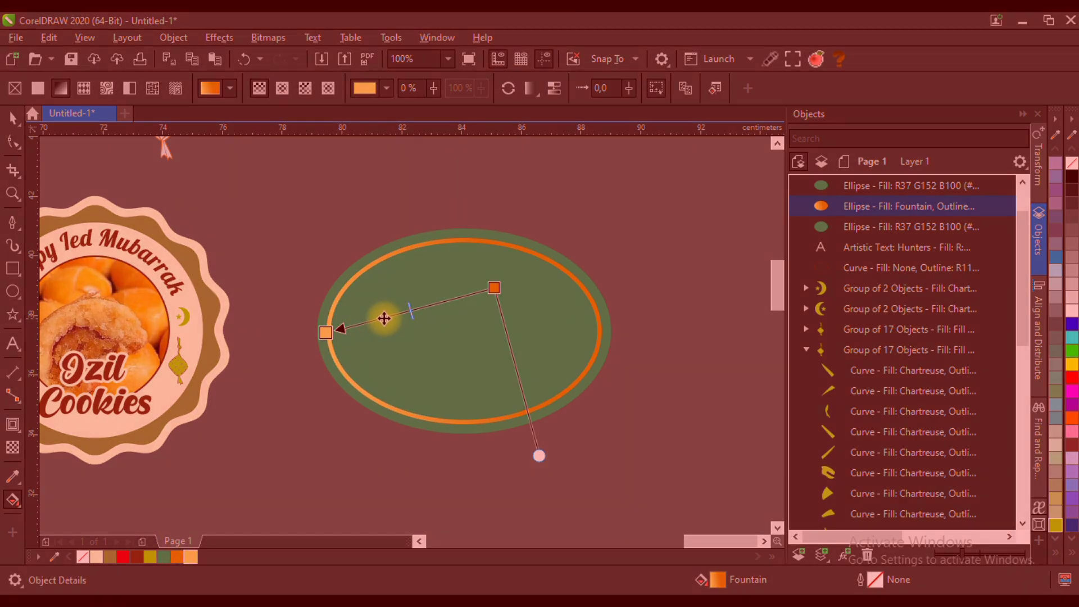
Set the ring's fountain fill to Repeat and Mirror and shorten the gradient for a metallic gold look.
click(531, 87)
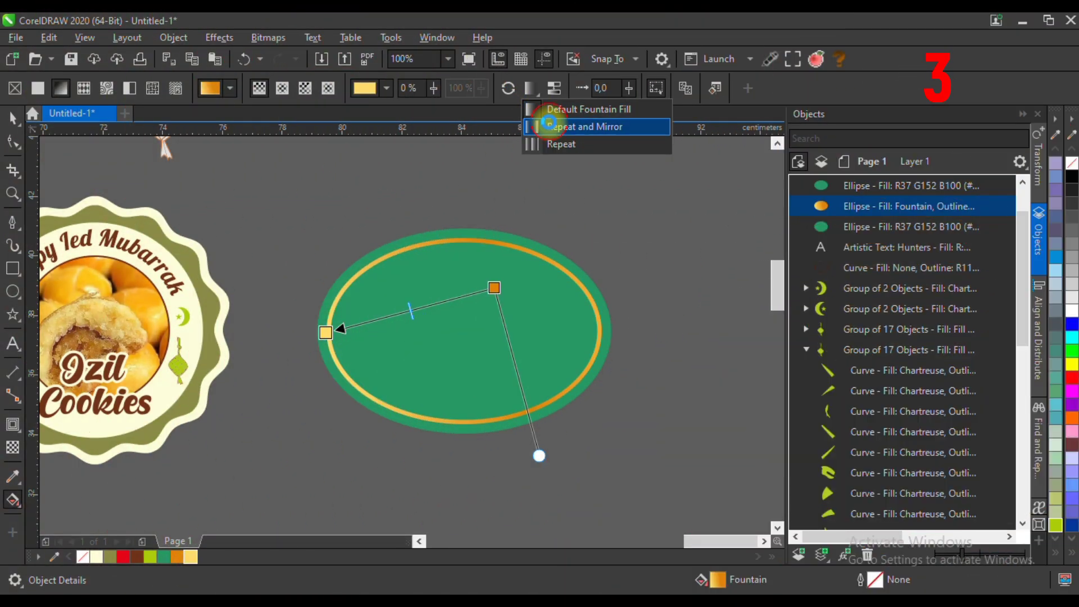
click(548, 127)
drag(326, 332, 405, 307)
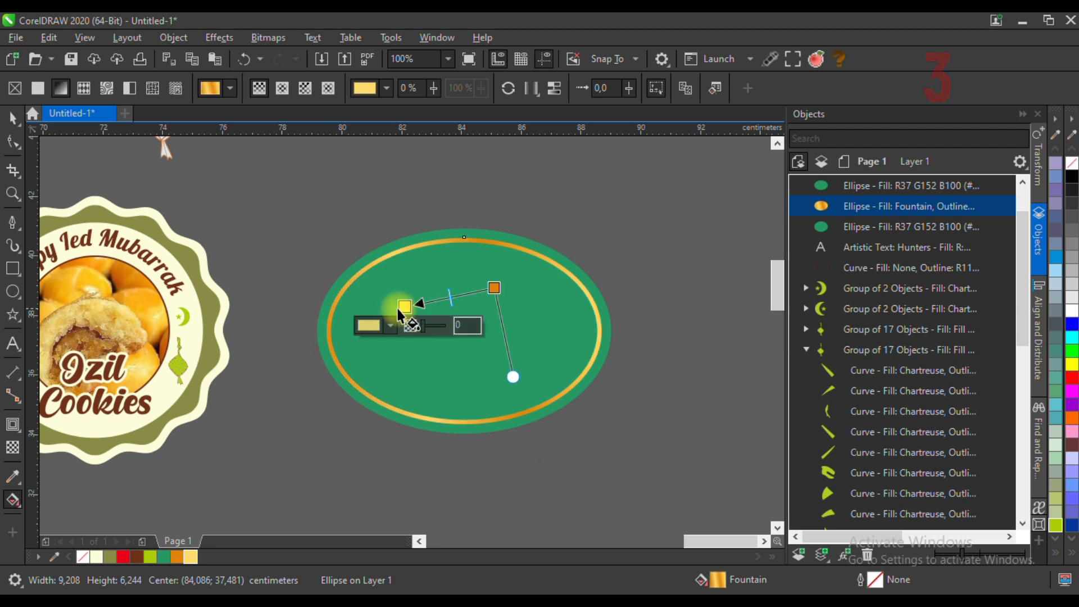
click(13, 118)
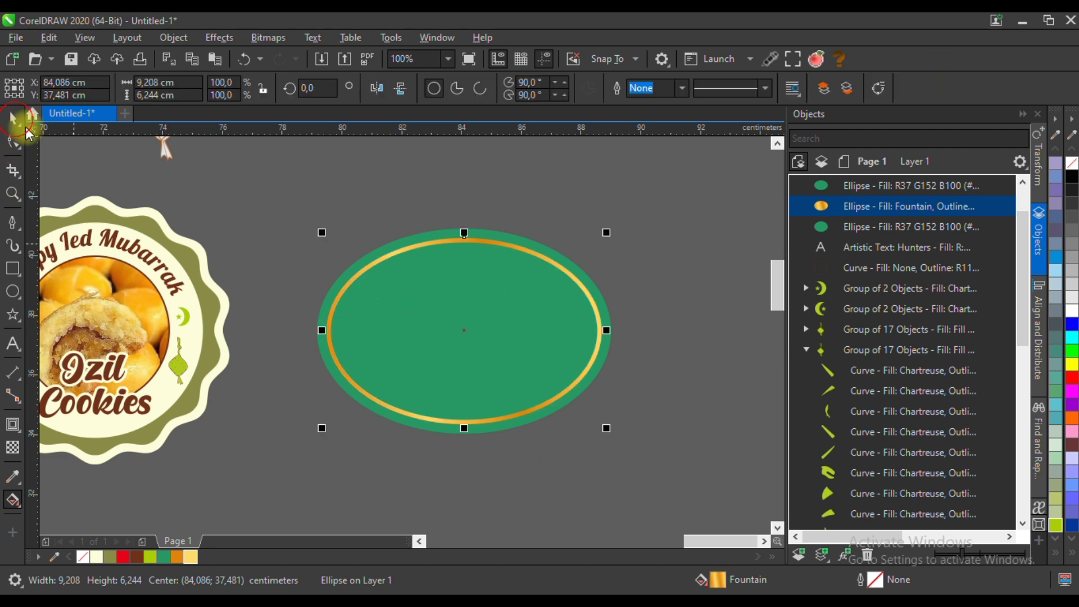
click(502, 187)
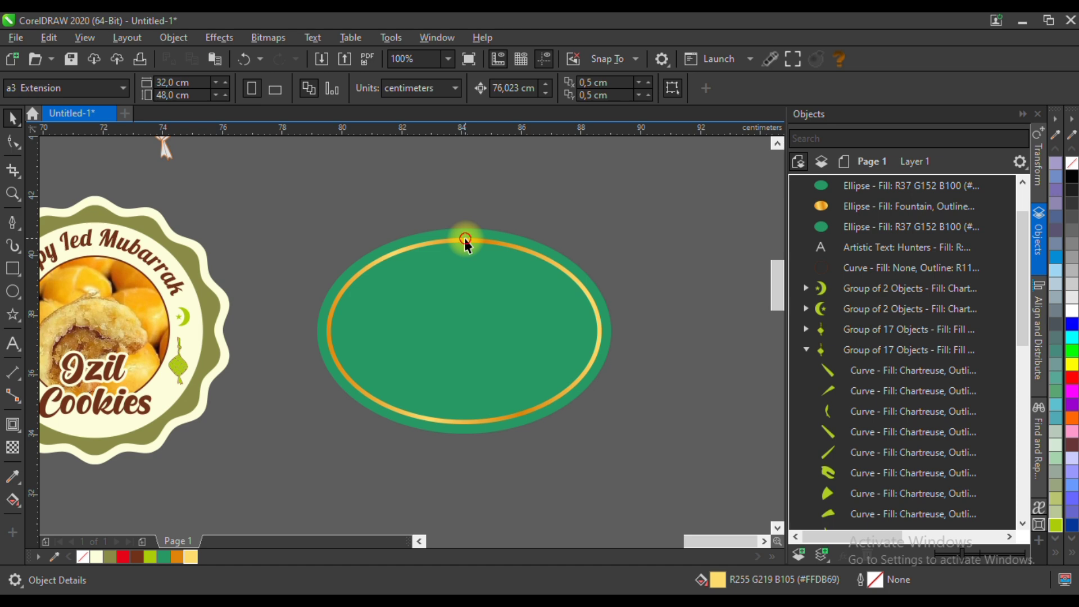
Create a separate curve copy of the gold ring ellipse with no fill and a black hairline outline.
click(466, 241)
key(ctrl+shift+q)
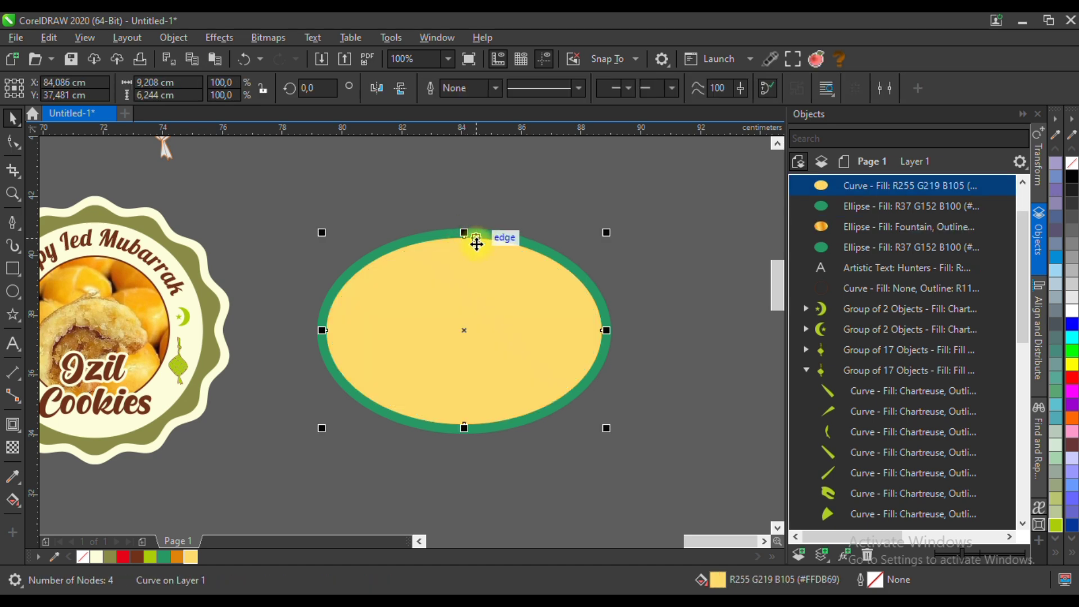
click(1072, 163)
right_click(1073, 177)
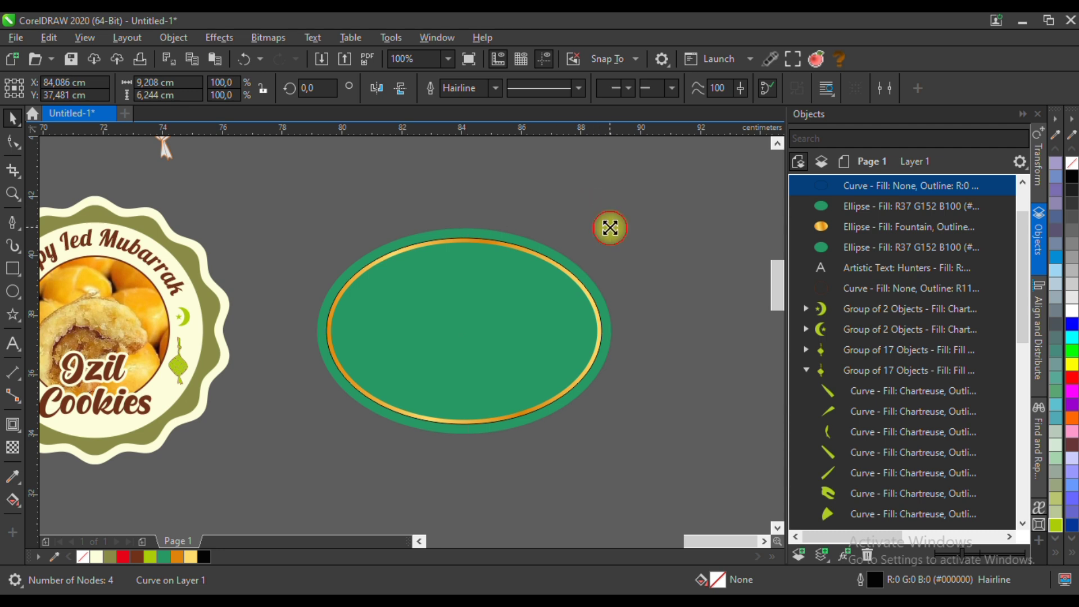
Shrink the black outline curve about its centre to about 8.916 by 5.953 cm, matching the inner green ellipse.
drag(611, 228, 606, 226)
scroll(467, 237, up, 4)
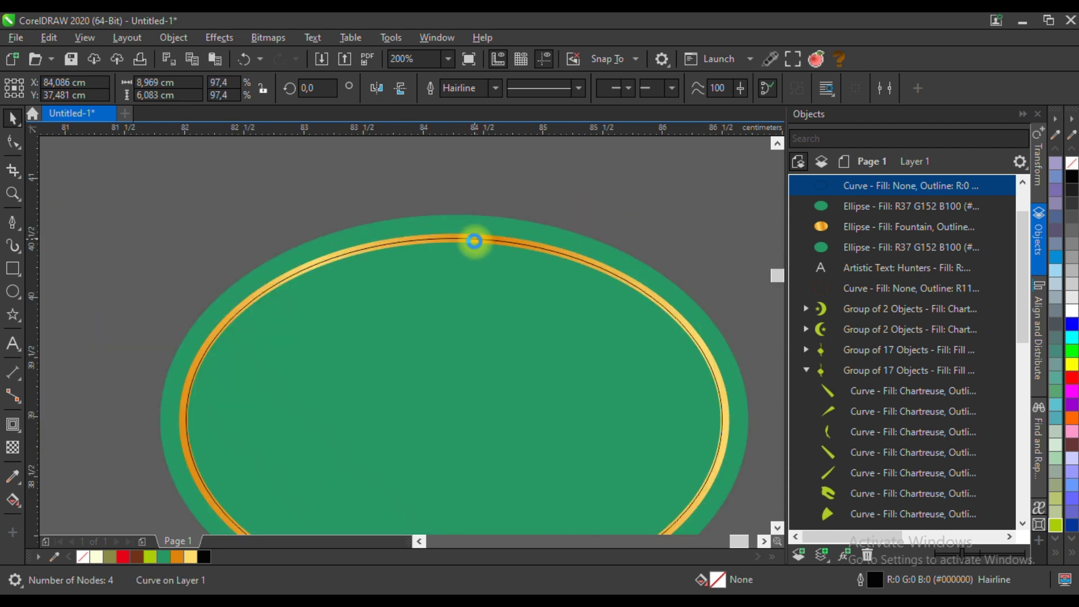
drag(432, 234, 448, 245)
scroll(448, 245, down, 2)
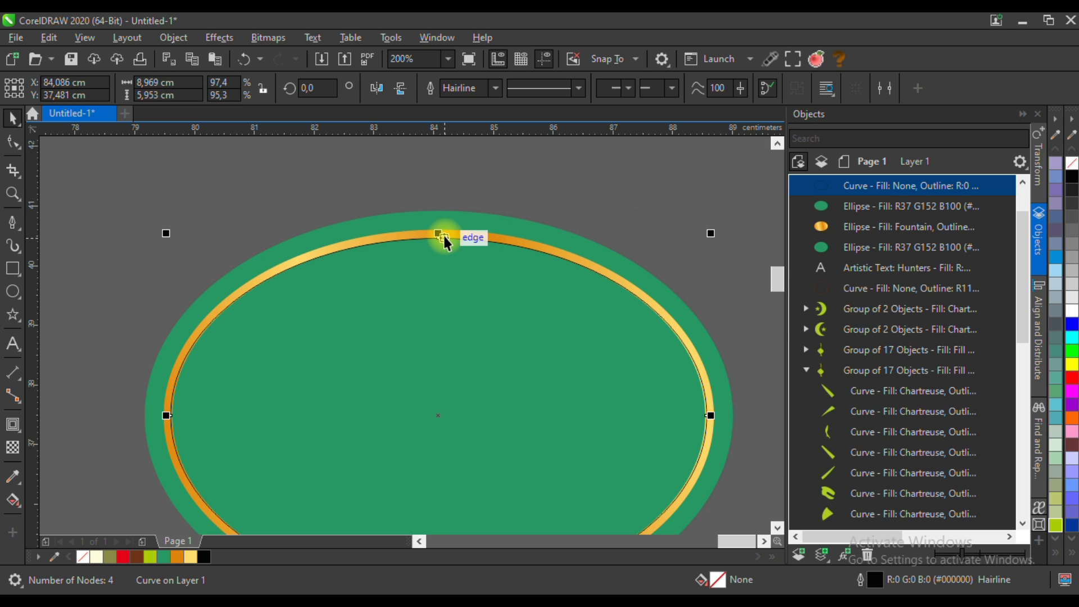
scroll(742, 416, up, 2)
drag(731, 400, 725, 401)
scroll(652, 360, down, 2)
Set the black ellipse curve's outline width to 4.0 pt, trying 1.0 pt and 2.0 pt first.
click(496, 88)
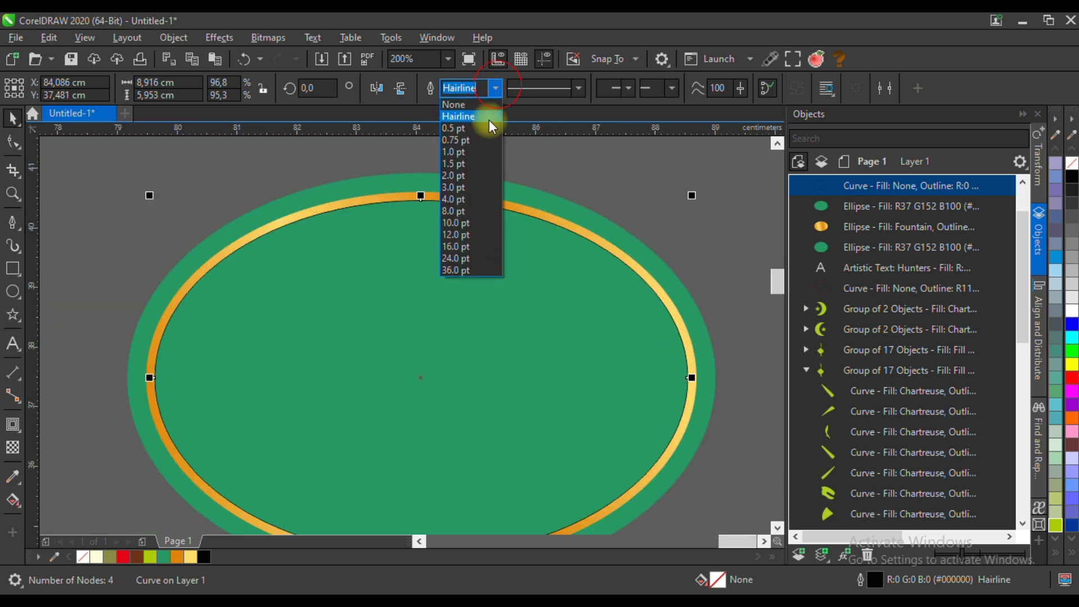
click(482, 152)
scroll(479, 182, down, 2)
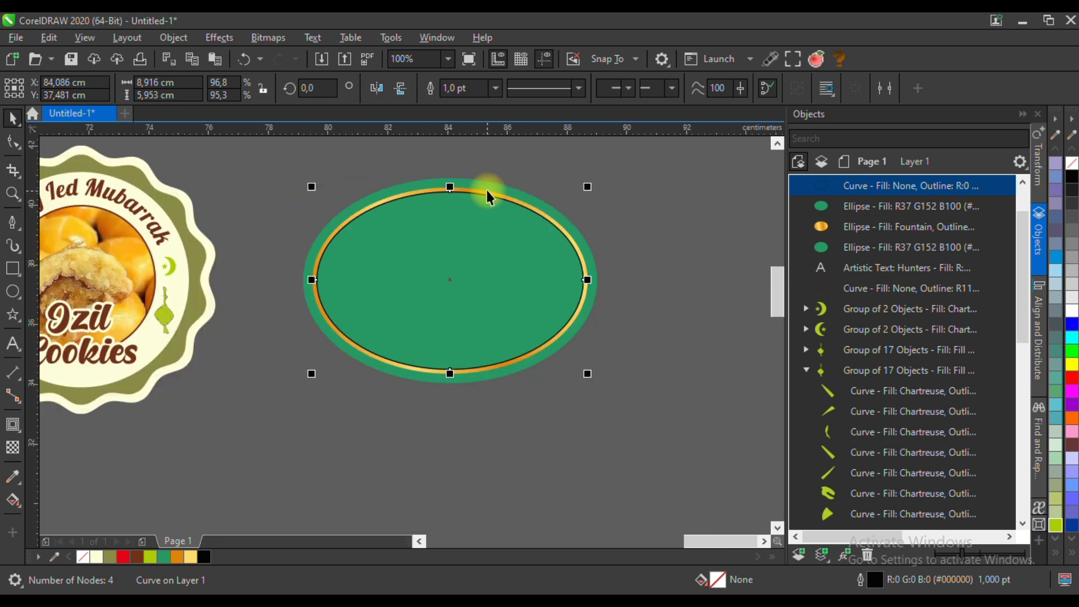
scroll(484, 191, up, 2)
click(495, 88)
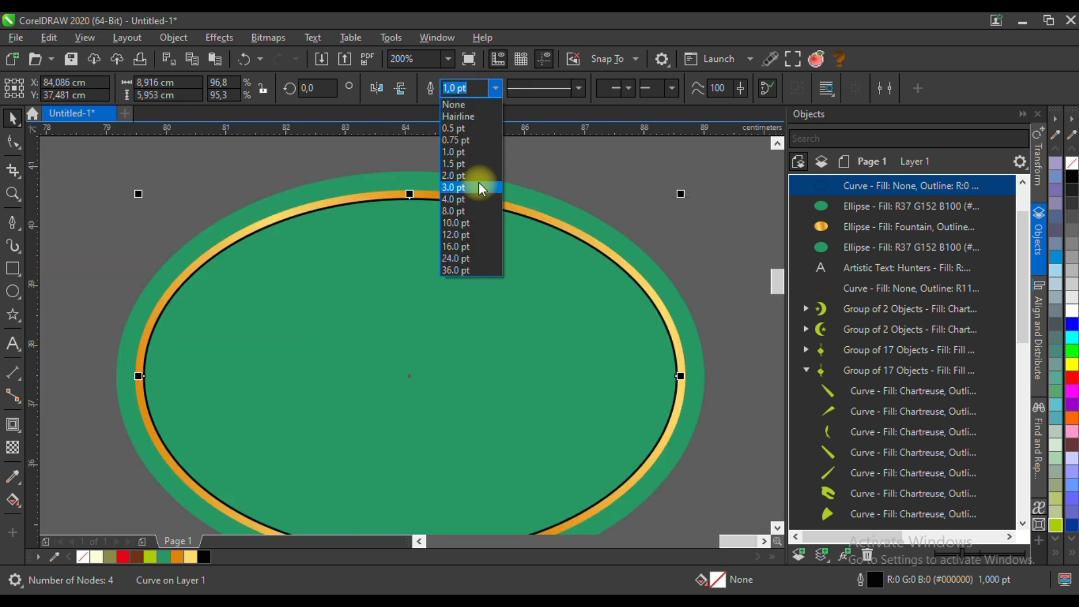
click(478, 177)
click(496, 88)
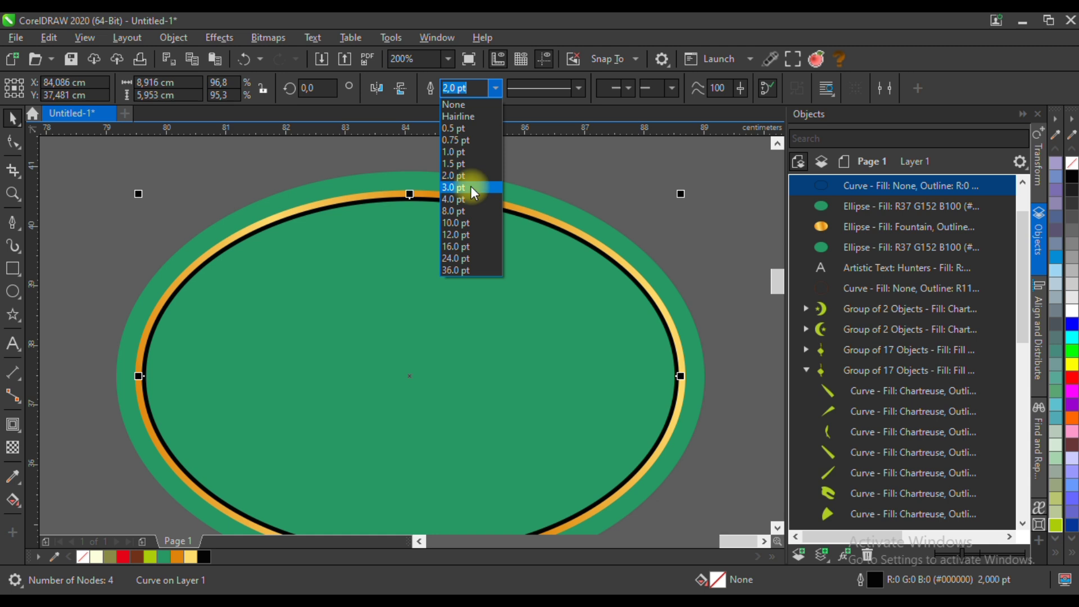
click(472, 200)
Convert the black ellipse outline to an RGB Color (24-bit) bitmap at 200 dpi with a transparent background.
click(275, 43)
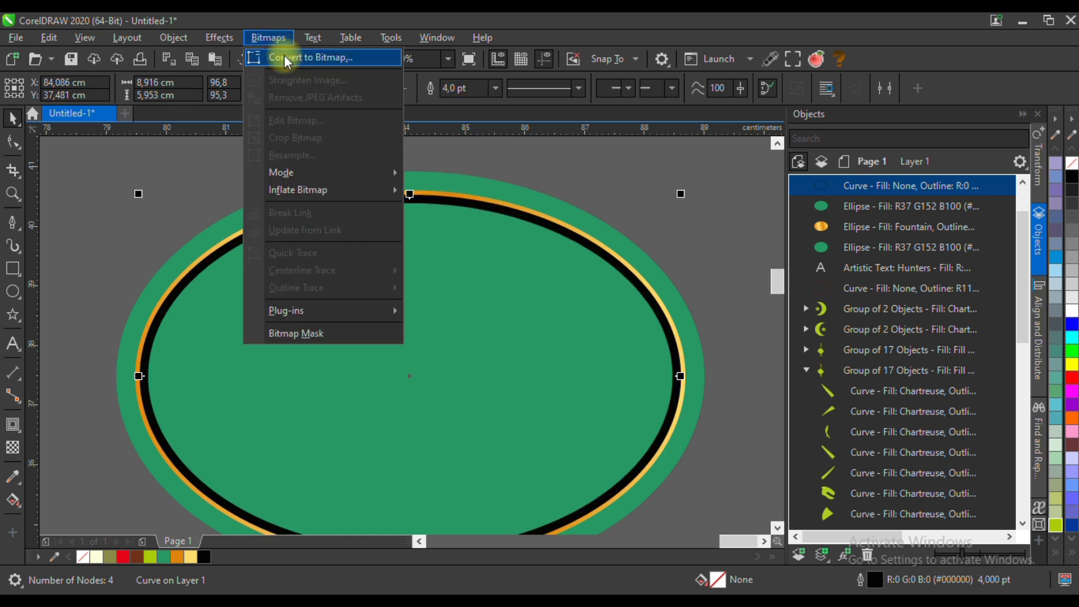
click(284, 54)
click(536, 262)
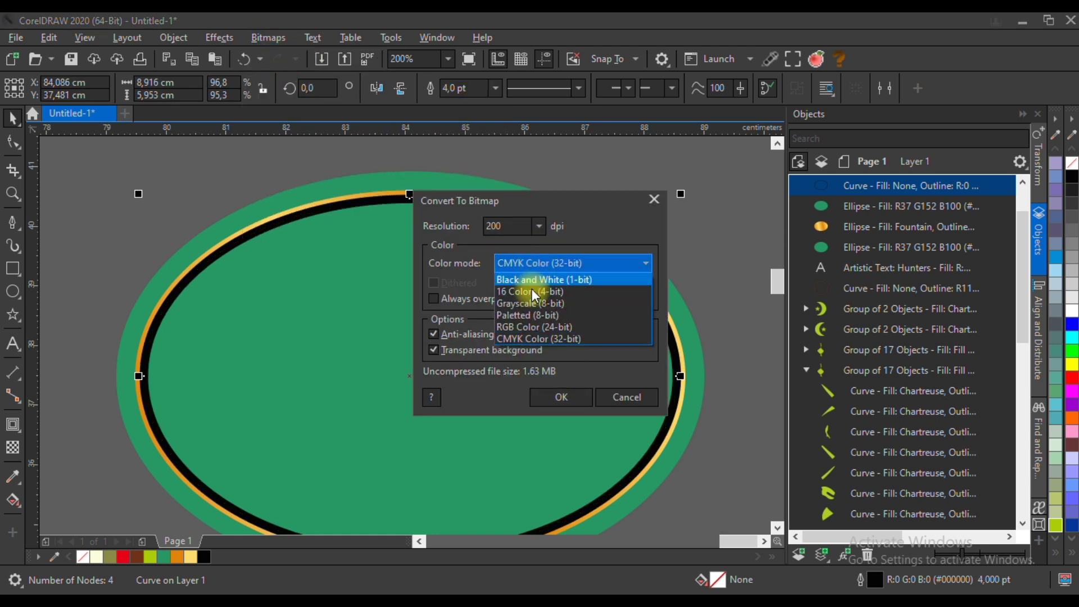
click(528, 329)
click(585, 397)
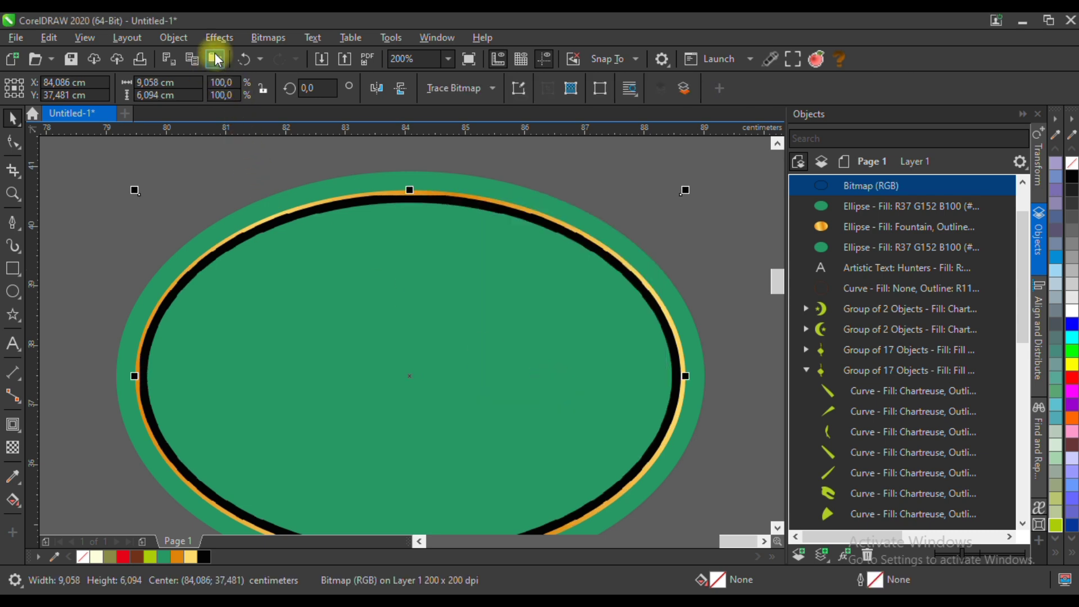
Apply a Gaussian Blur with a radius of about 16.9 pixels to the black ellipse bitmap.
click(220, 37)
mouse_move(253, 132)
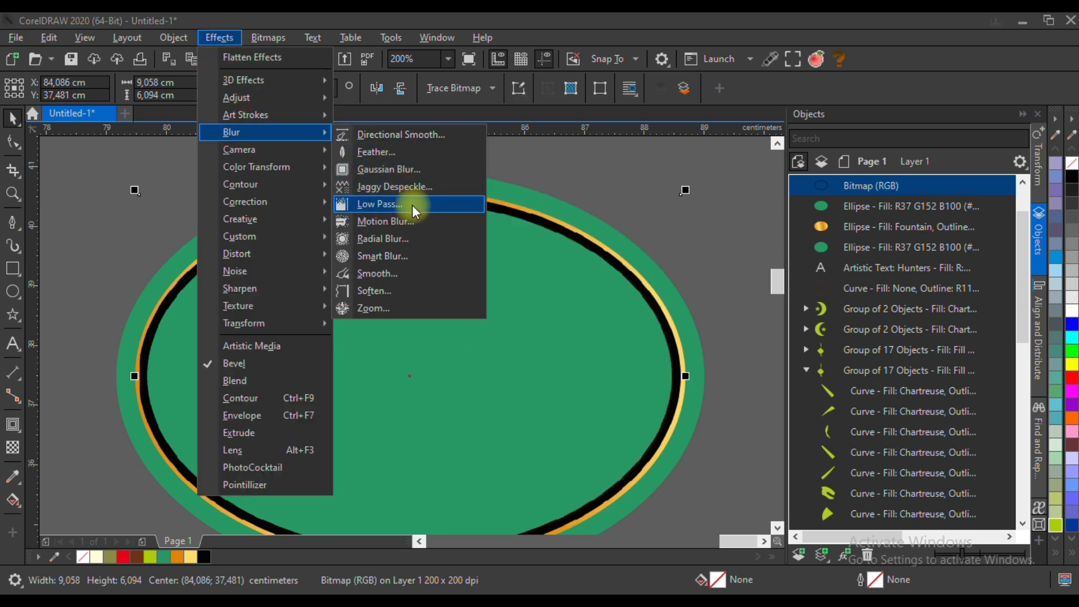
key(Escape)
key(Escape)
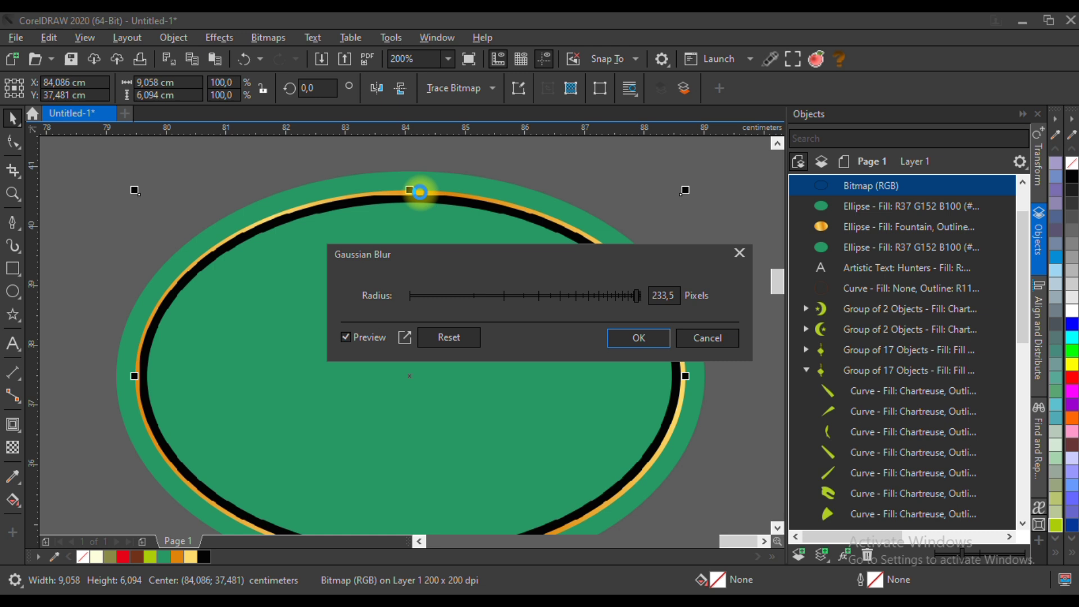
click(500, 293)
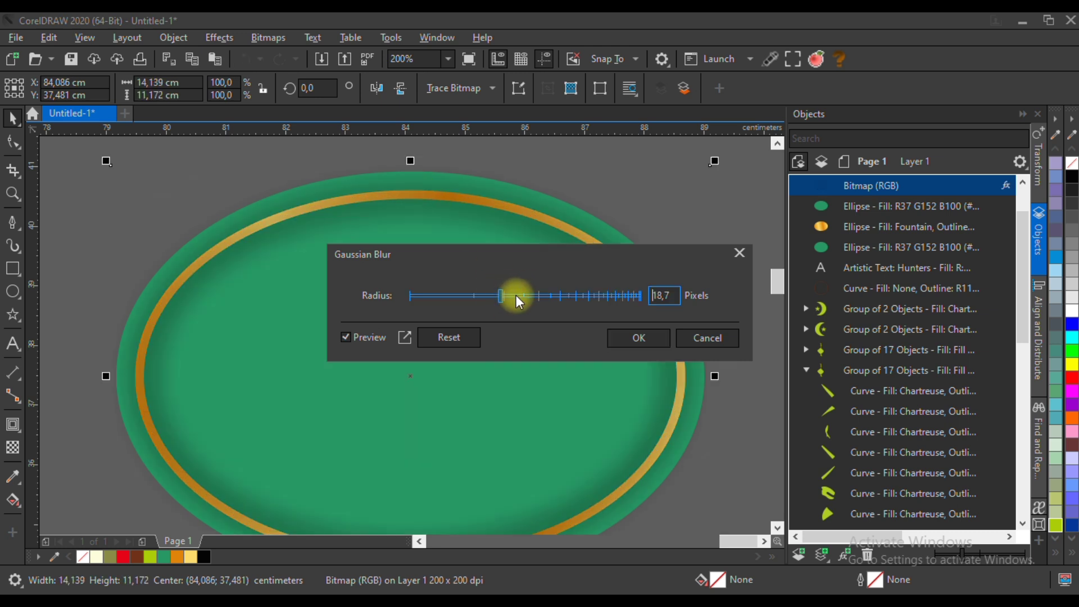
drag(499, 294, 496, 295)
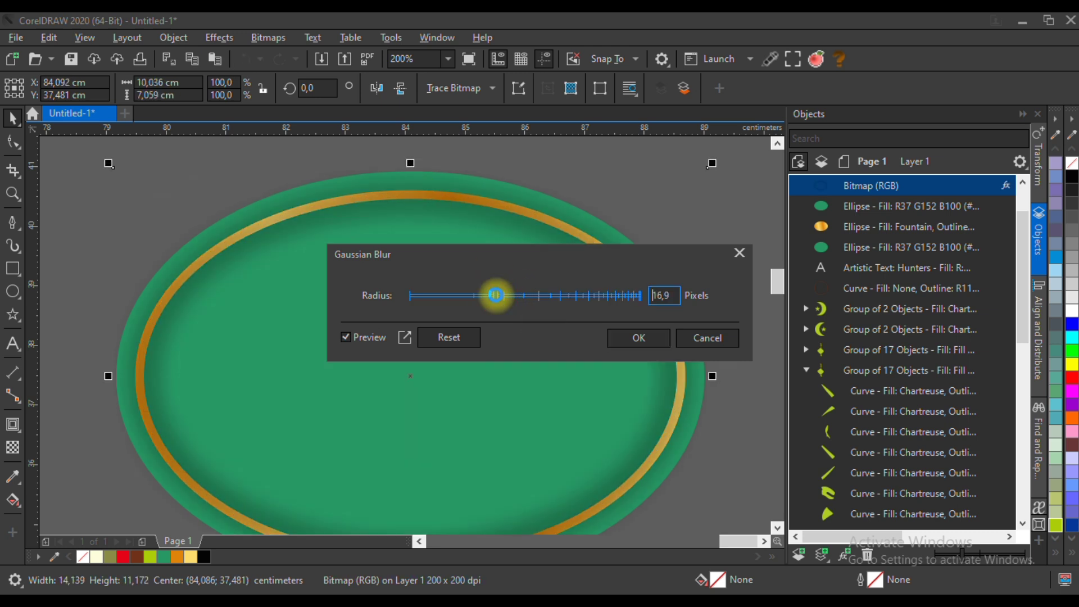
click(639, 339)
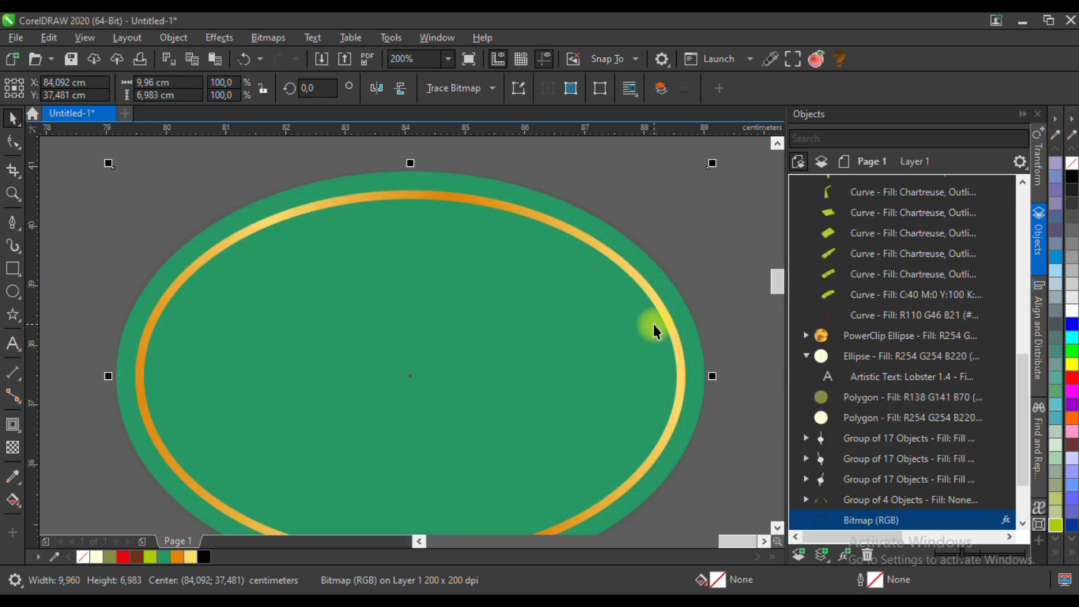
PowerClip the blurred bitmap inside the innermost green ellipse as an inner shadow and deselect it.
drag(656, 331, 571, 308)
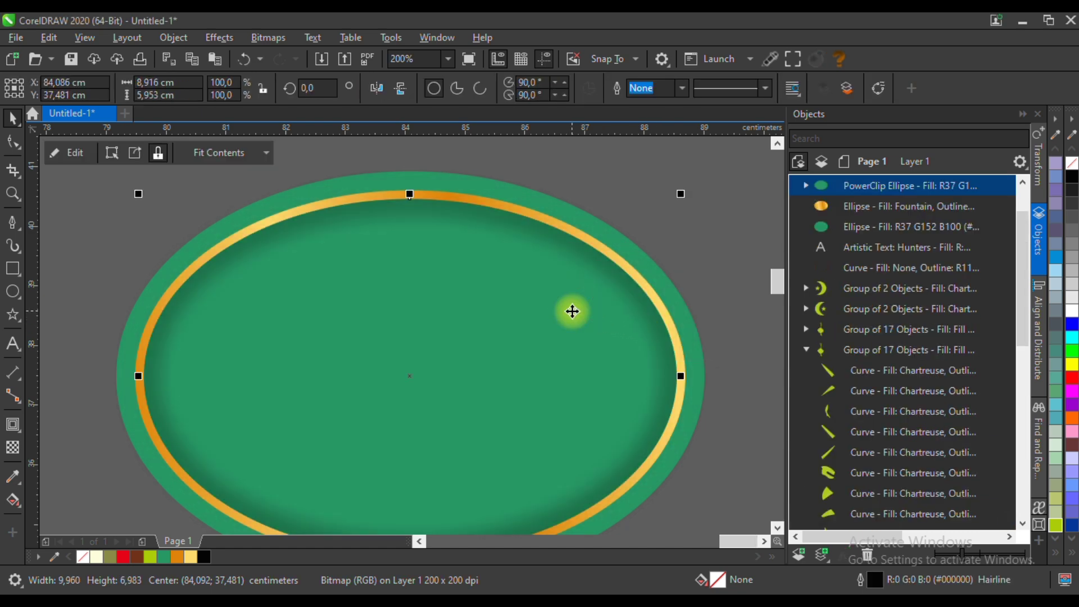
scroll(447, 302, down, 1)
click(525, 191)
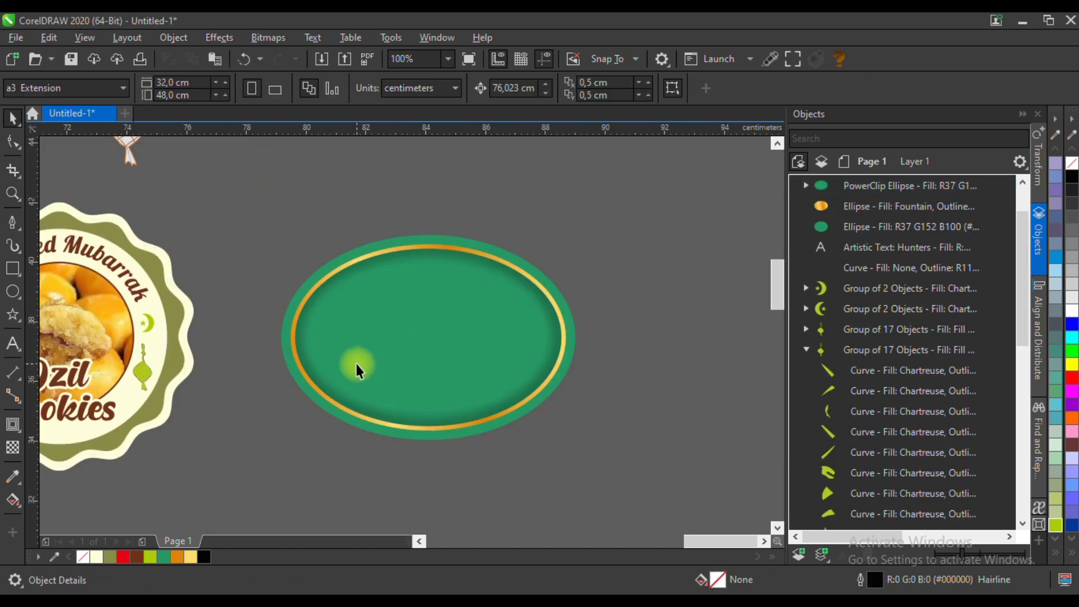
Add text lines "NASTAR KEJU", "Happy Ied Mubarrak" and "OZIL COOKIES" in Hunters on the oval, filled cream (R254 G254 B220) without outline.
click(13, 344)
click(364, 302)
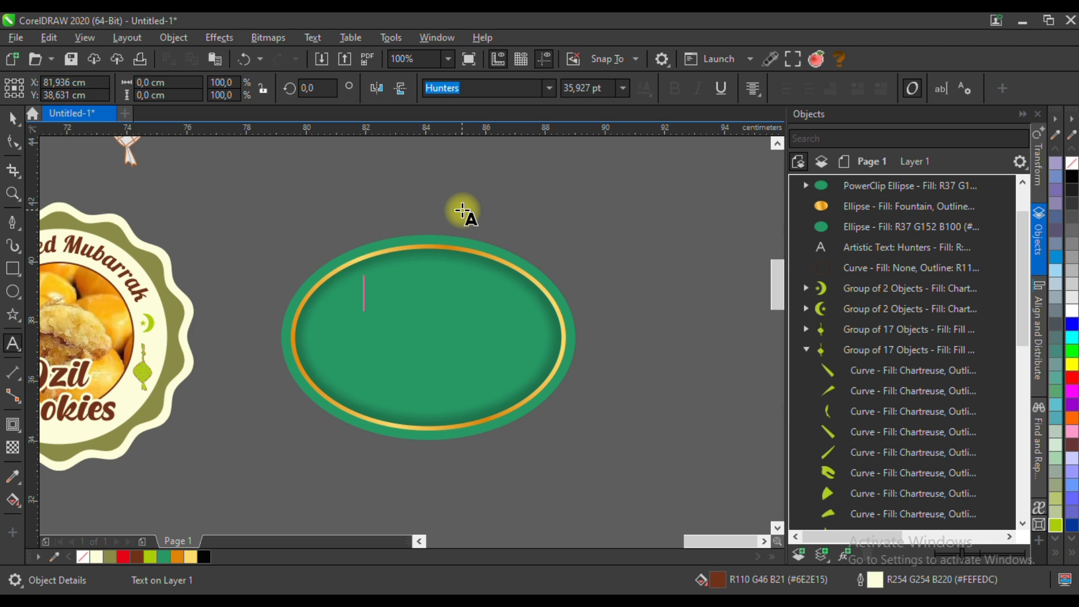
text(M)
text(AS)
text(TAR)
text( KEJU)
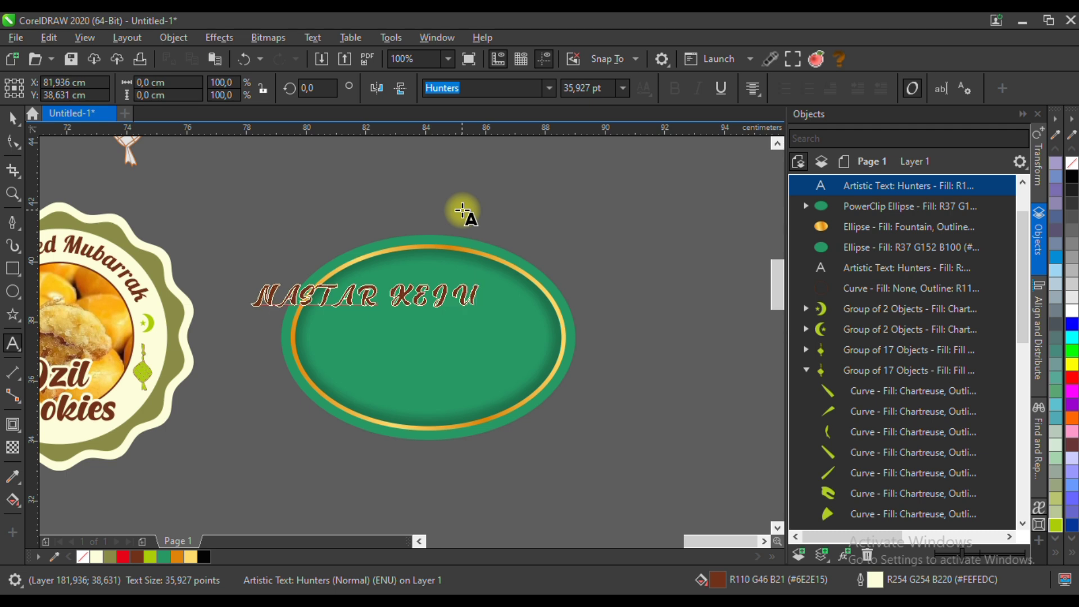
text(Happy Ie)
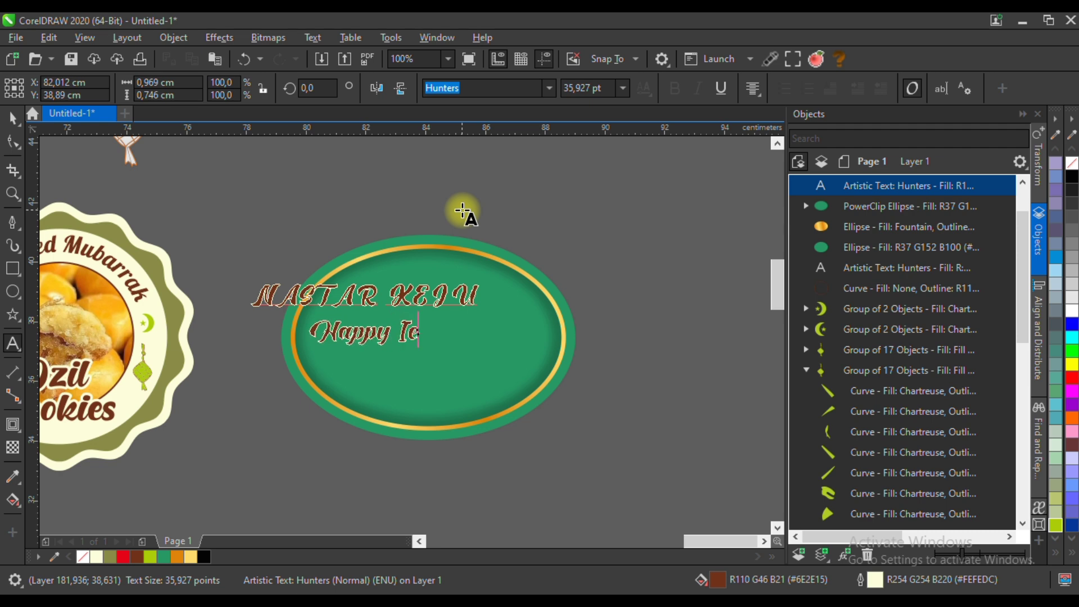
text(d Mub)
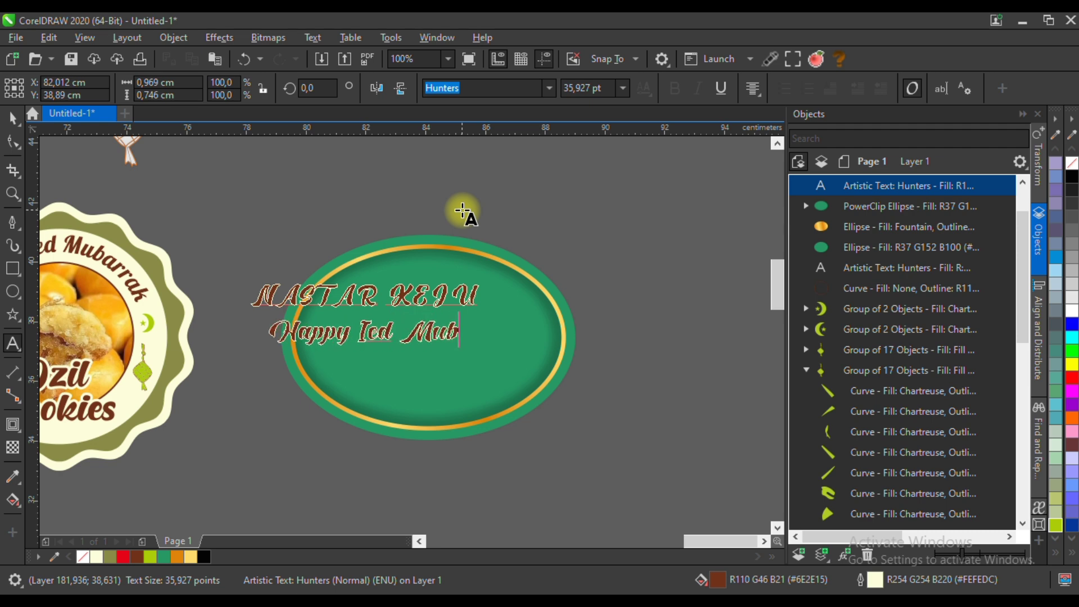
text(arrak)
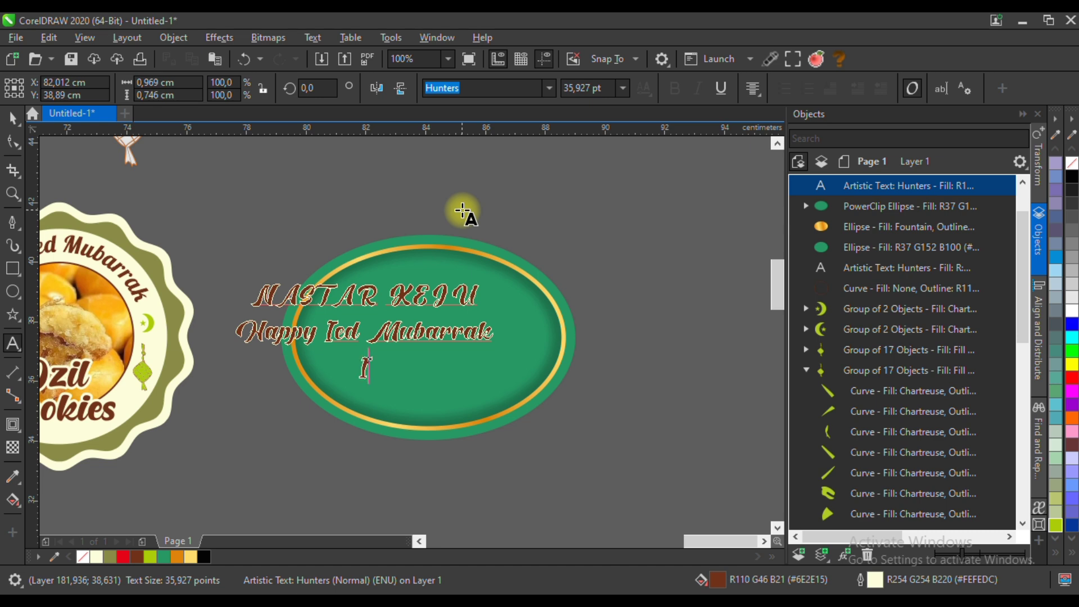
text(OZIL COOKIES)
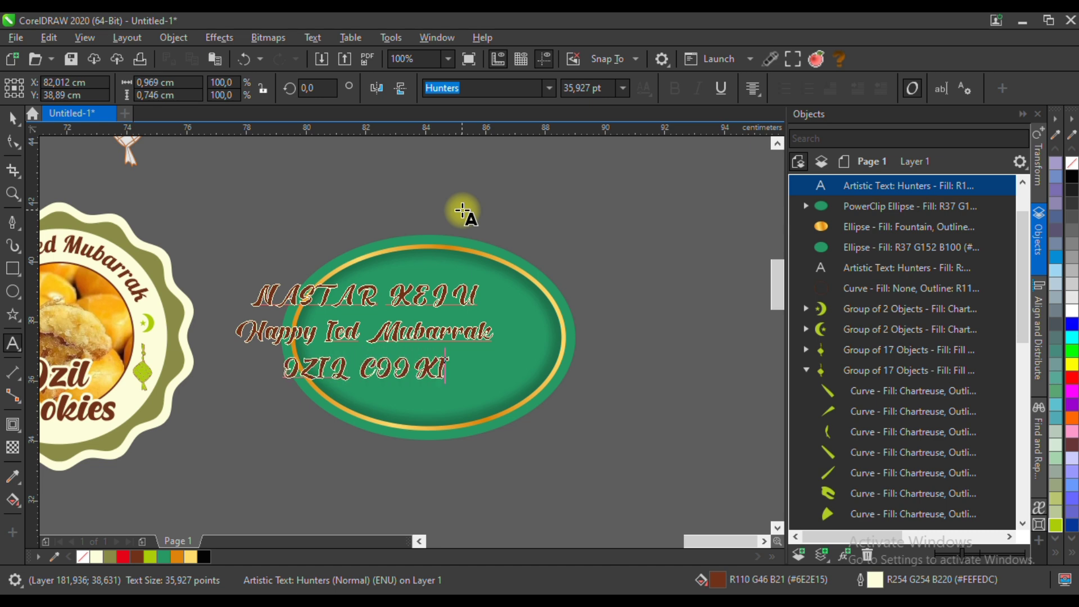
click(12, 118)
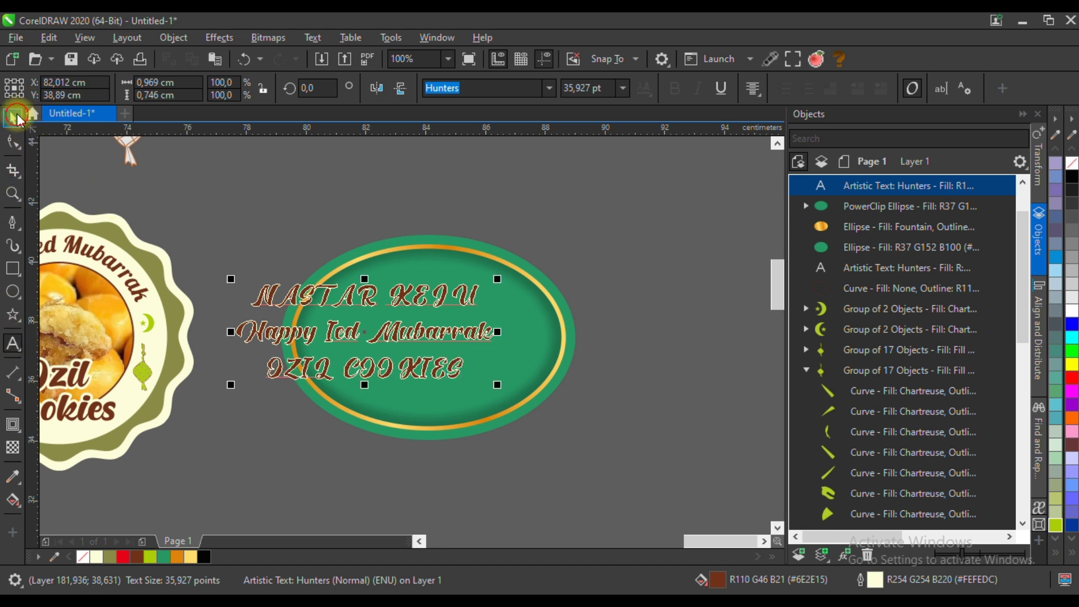
click(97, 556)
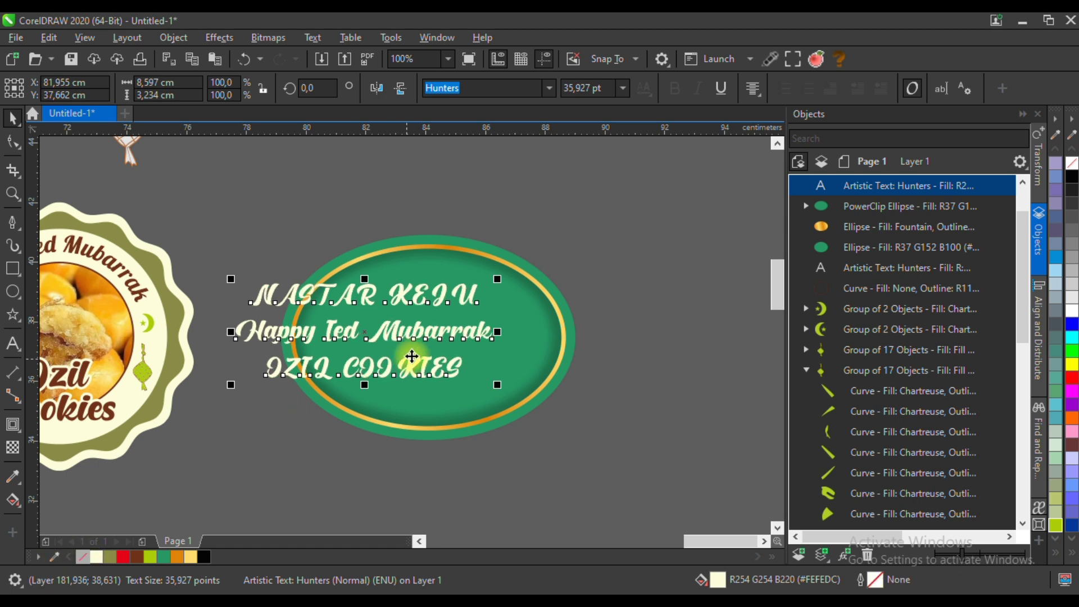
Shrink the three-line text to about 21.3 pt, place it inside the oval and break it apart into separate lines.
drag(498, 279, 477, 314)
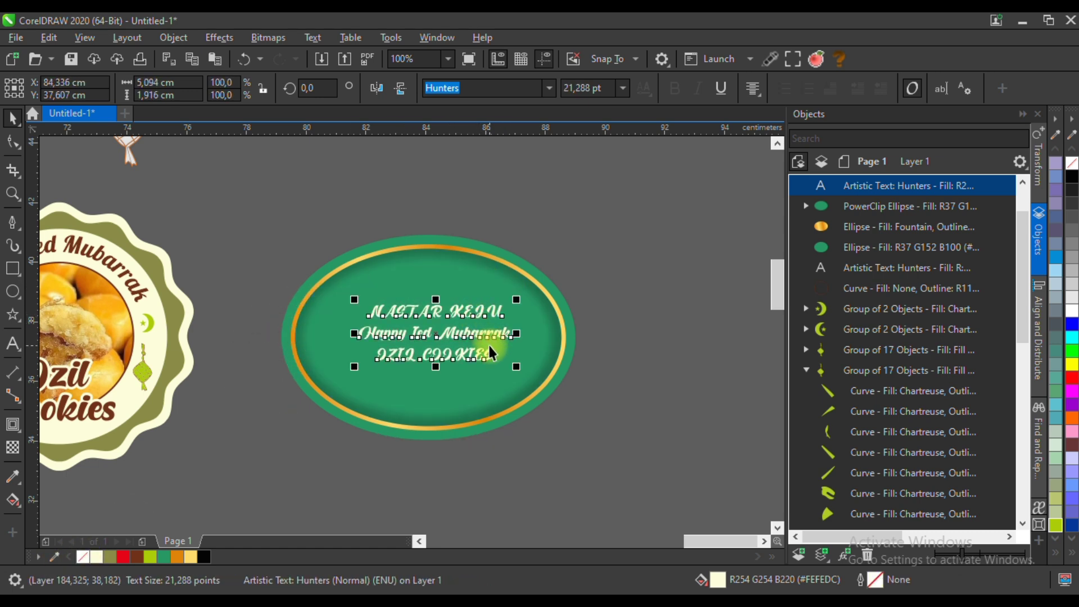
key(ctrl+k)
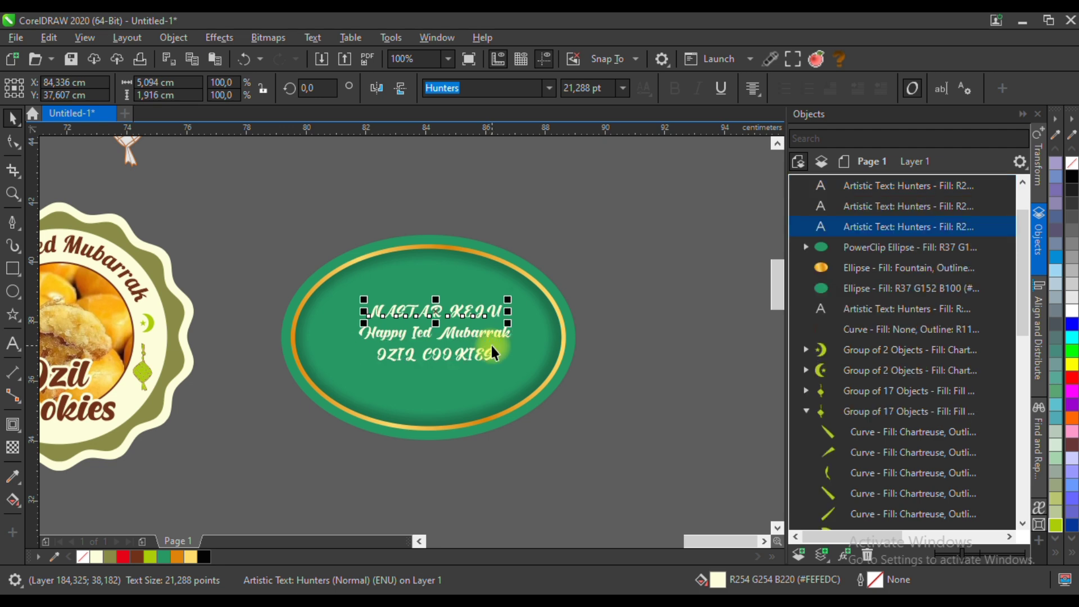
scroll(470, 267, down, 2)
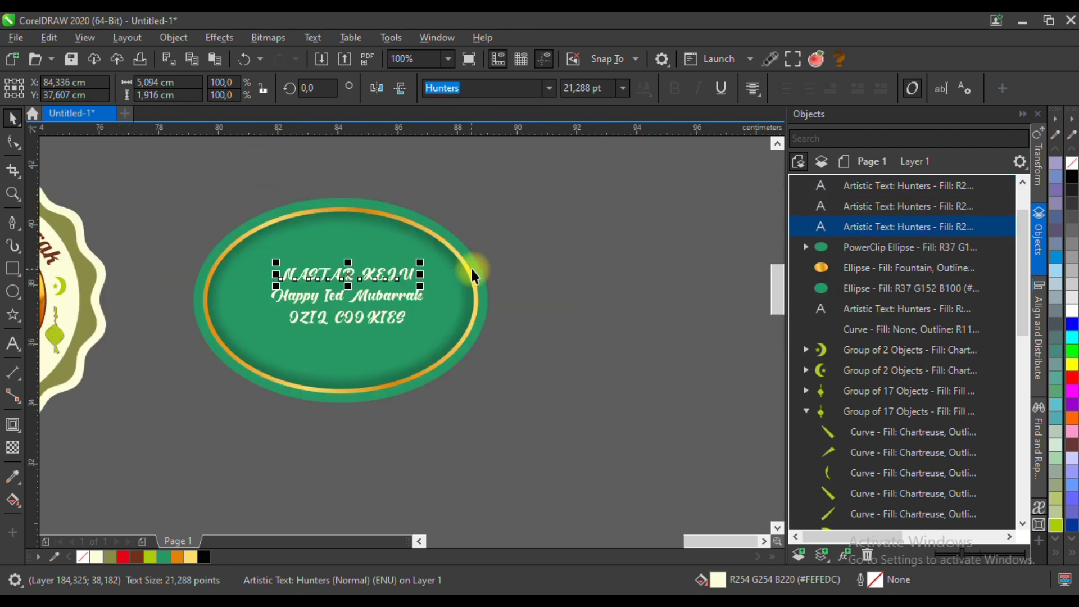
Change the NASTAR KEJU line's font to Blues Smile and enlarge it to about 26.1 pt.
text(Gabriola)
click(549, 88)
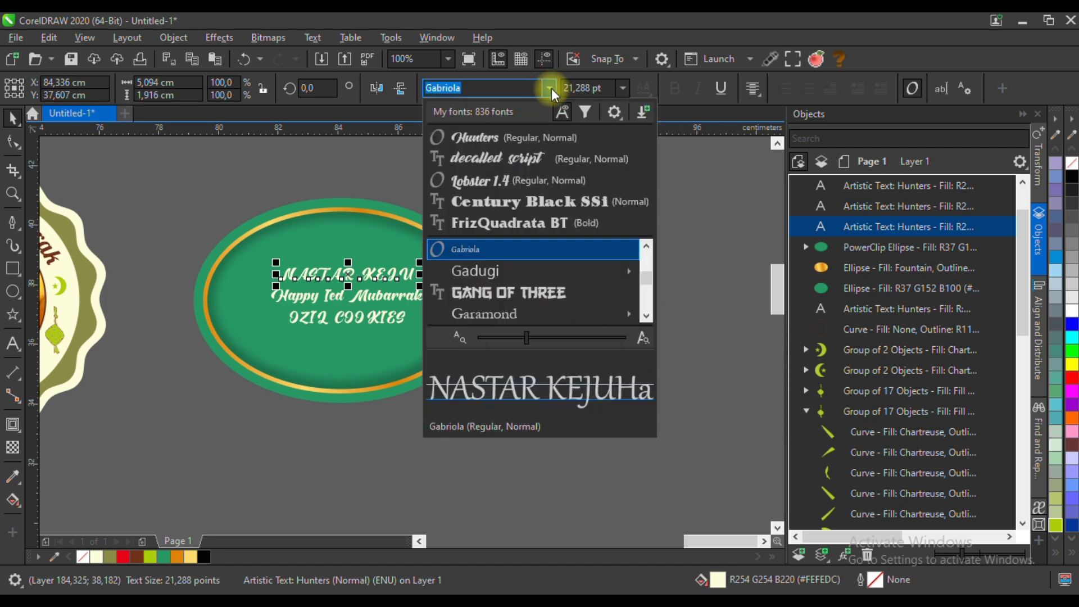
click(529, 252)
scroll(521, 262, up, 10)
scroll(494, 274, down, 1)
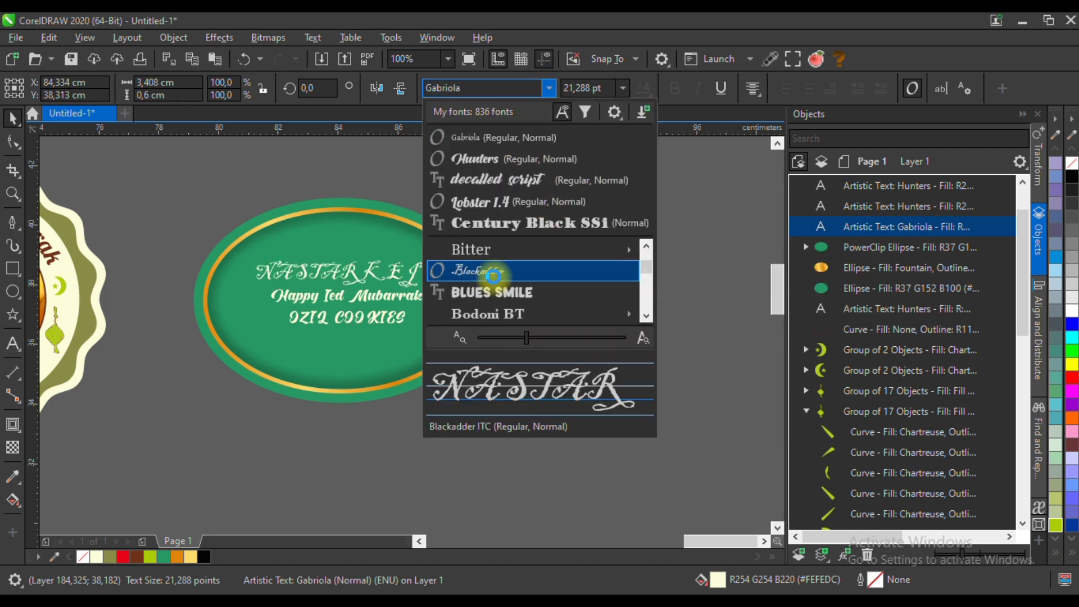
click(494, 296)
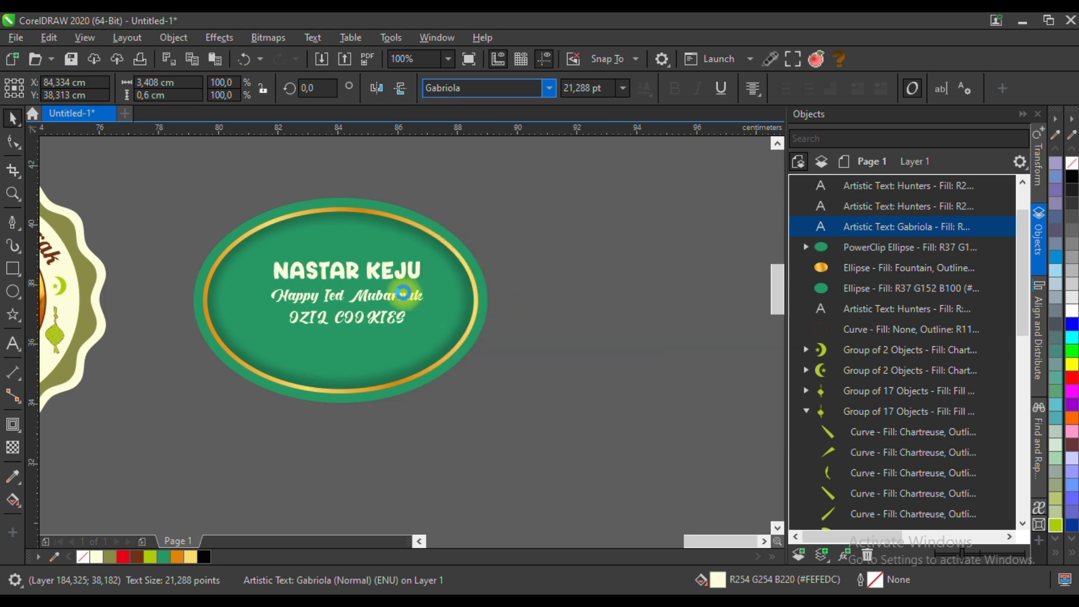
drag(426, 284, 438, 306)
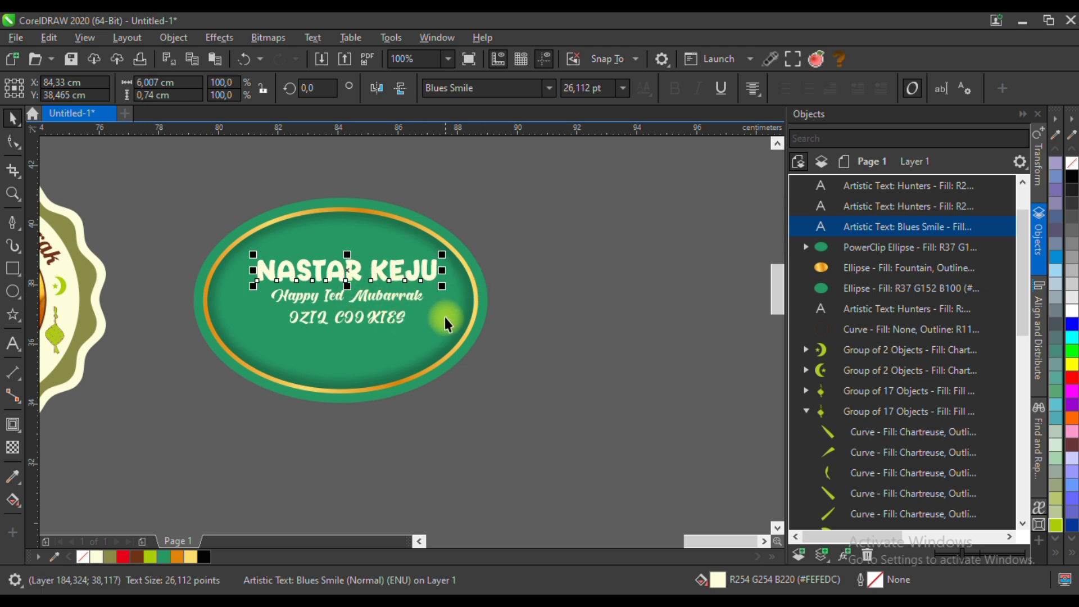
Align the NASTAR KEJU line horizontally to the centre of the inner green ellipse.
shift+click(431, 326)
click(543, 335)
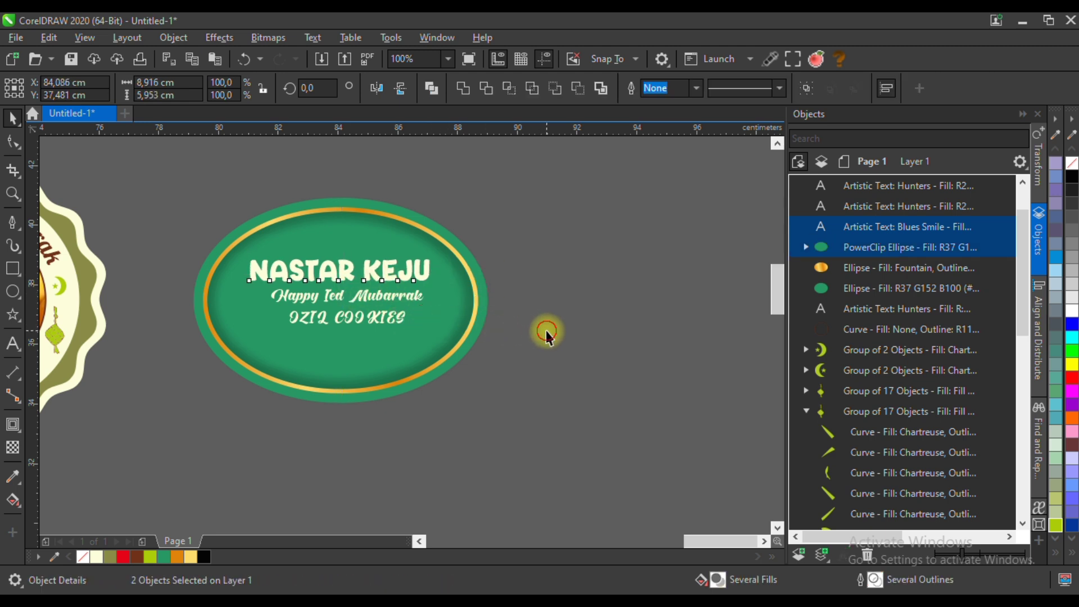
click(394, 278)
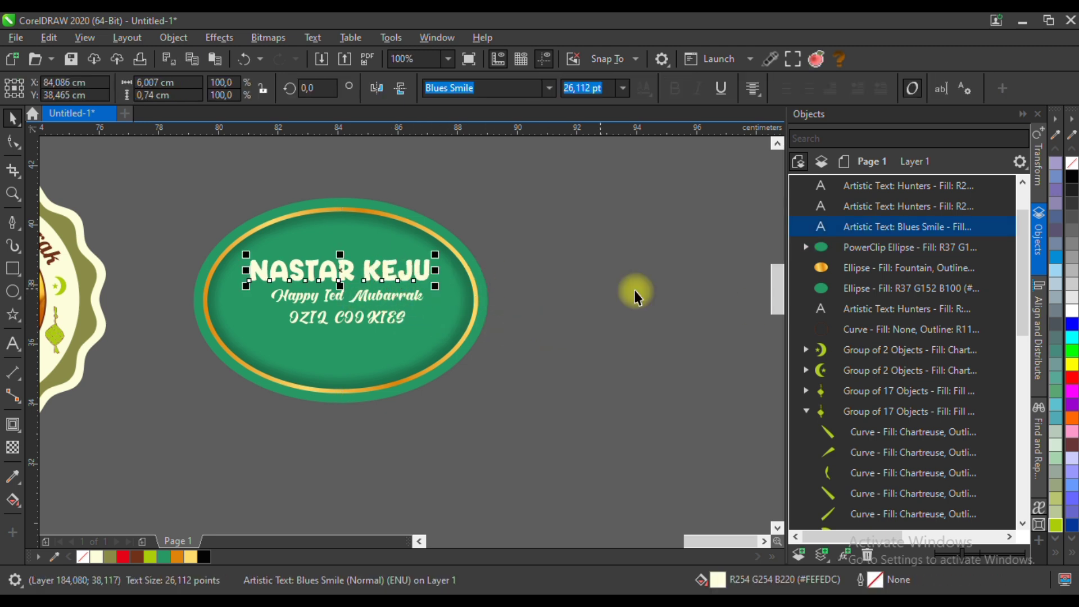
Fill NASTAR KEJU with a downward linear fountain fill from yellow (C0 M20 Y100 K0) to red.
click(1056, 553)
click(1028, 206)
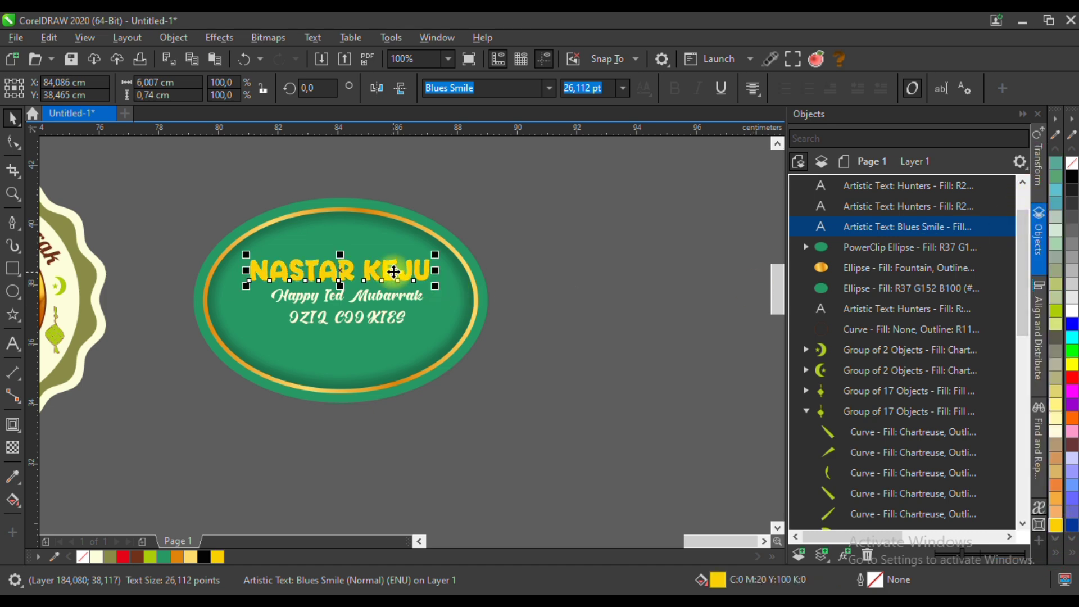
scroll(340, 273, up, 2)
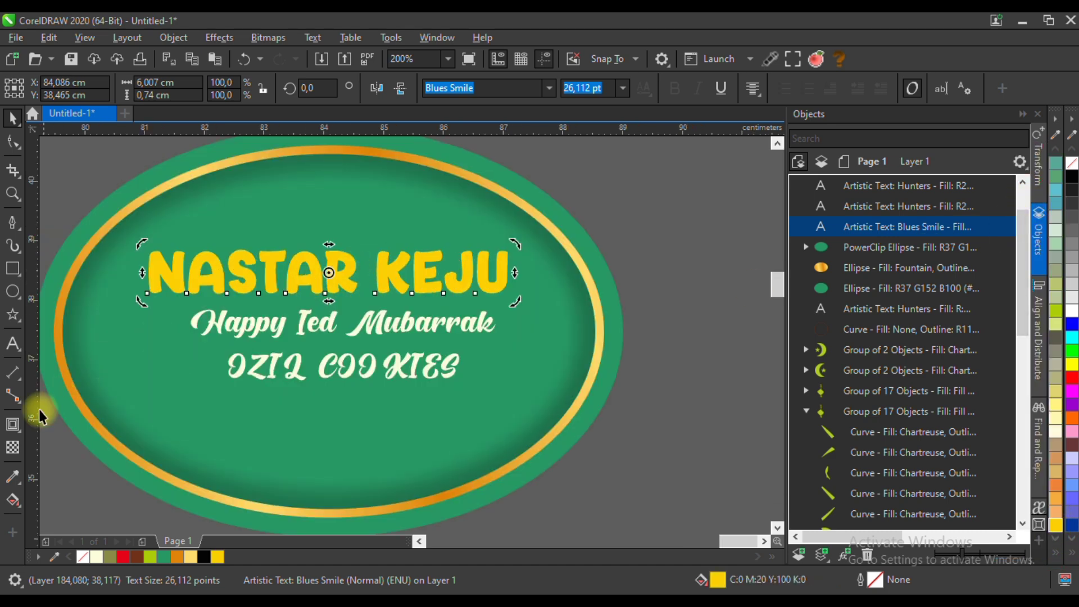
click(13, 500)
drag(328, 261, 332, 332)
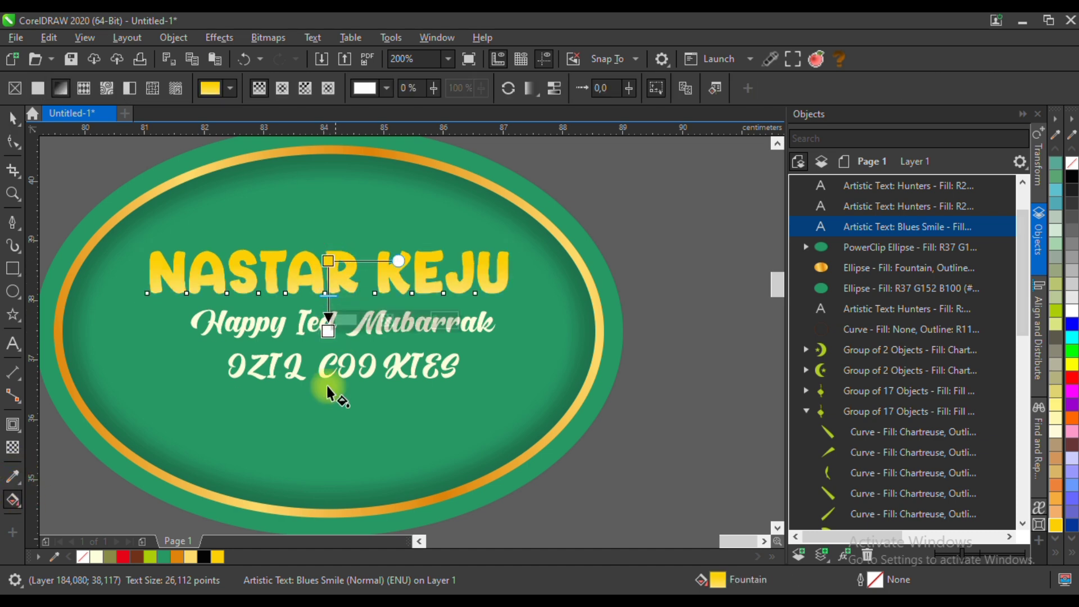
click(123, 557)
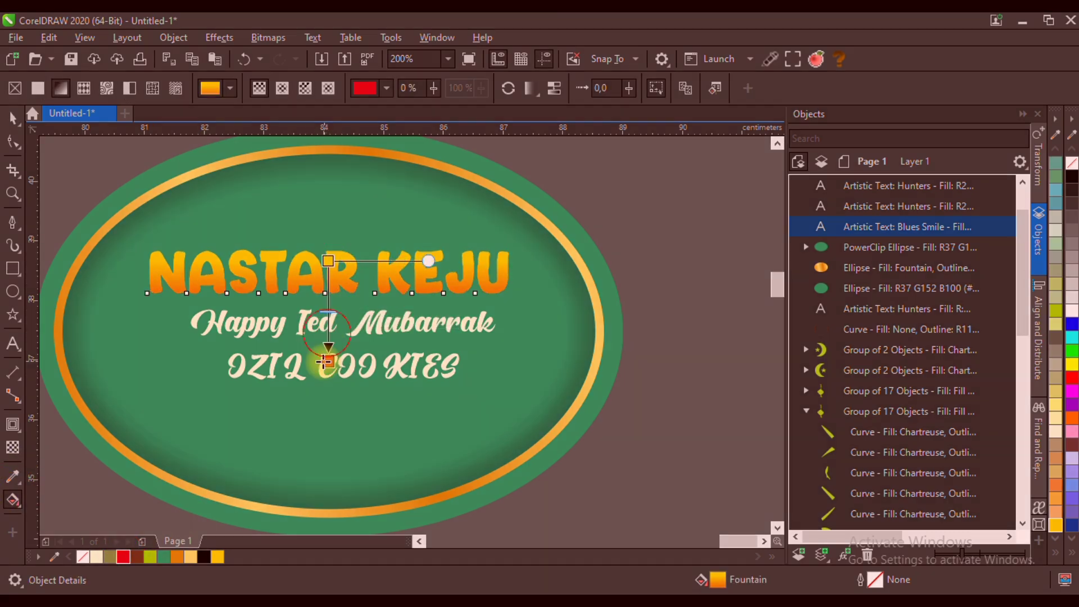
click(11, 119)
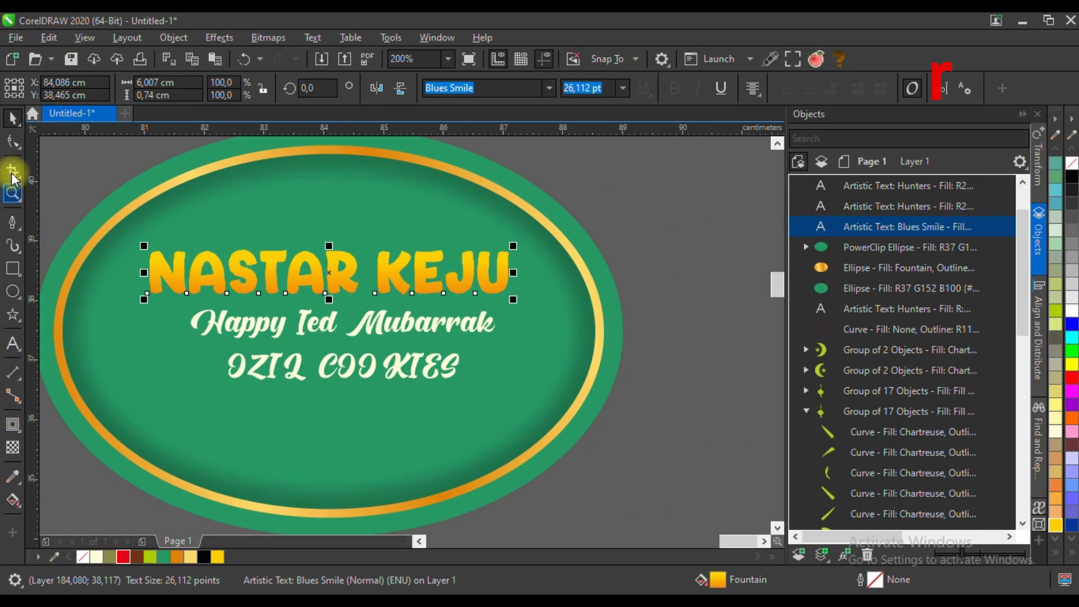
Fit NASTAR KEJU to the inner ellipse's upper arc at a -1,0 cm distance from the path.
click(313, 37)
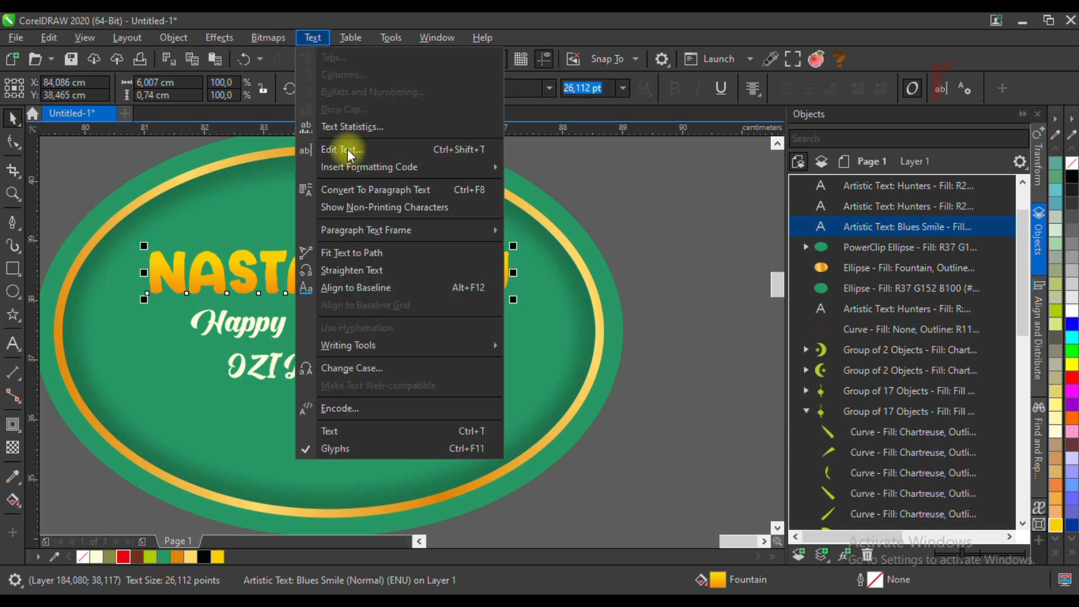
click(351, 252)
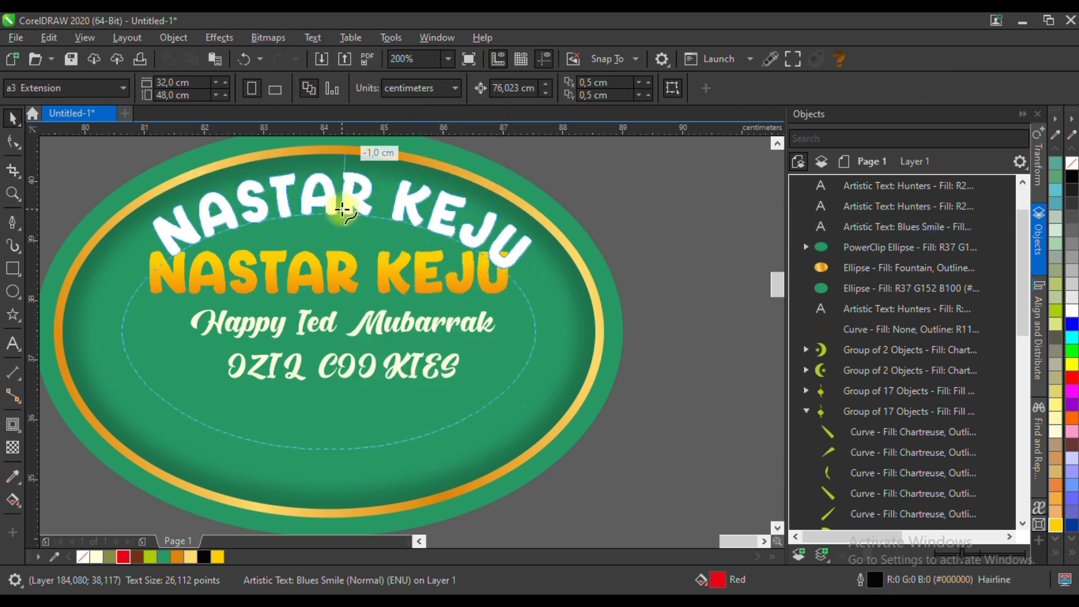
click(343, 209)
scroll(456, 250, down, 1)
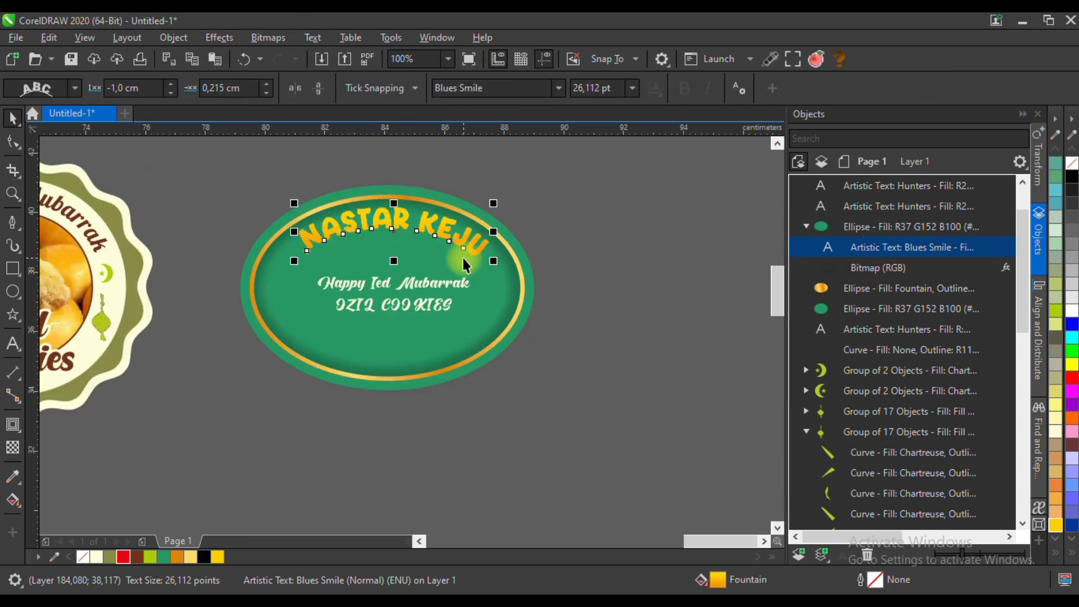
scroll(408, 239, up, 1)
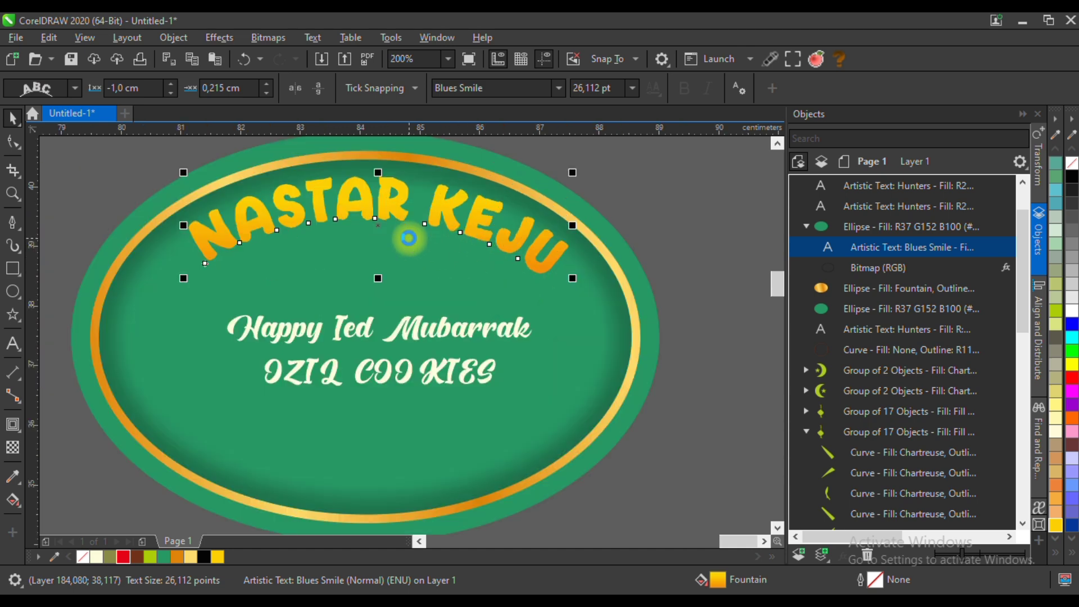
Re-centre the curved NASTAR KEJU along the arc and enlarge it to about 31.2 pt, at a -1,2 cm path distance.
drag(380, 199, 386, 171)
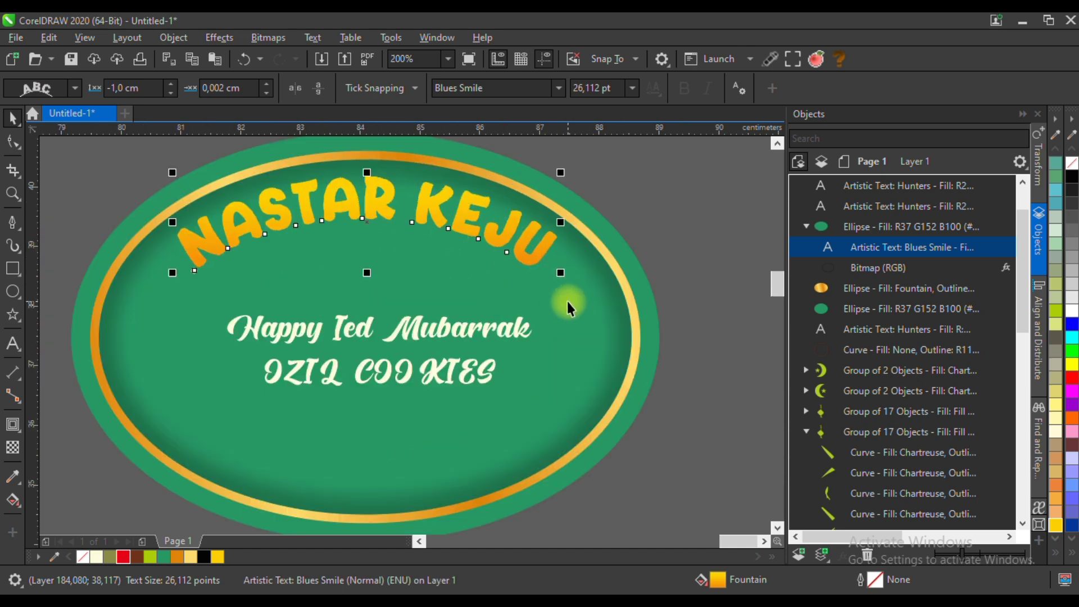
drag(367, 275, 363, 285)
drag(379, 203, 374, 209)
mouse_move(568, 182)
mouse_down()
mouse_move(566, 171)
mouse_move(578, 174)
mouse_up()
scroll(388, 235, down, 2)
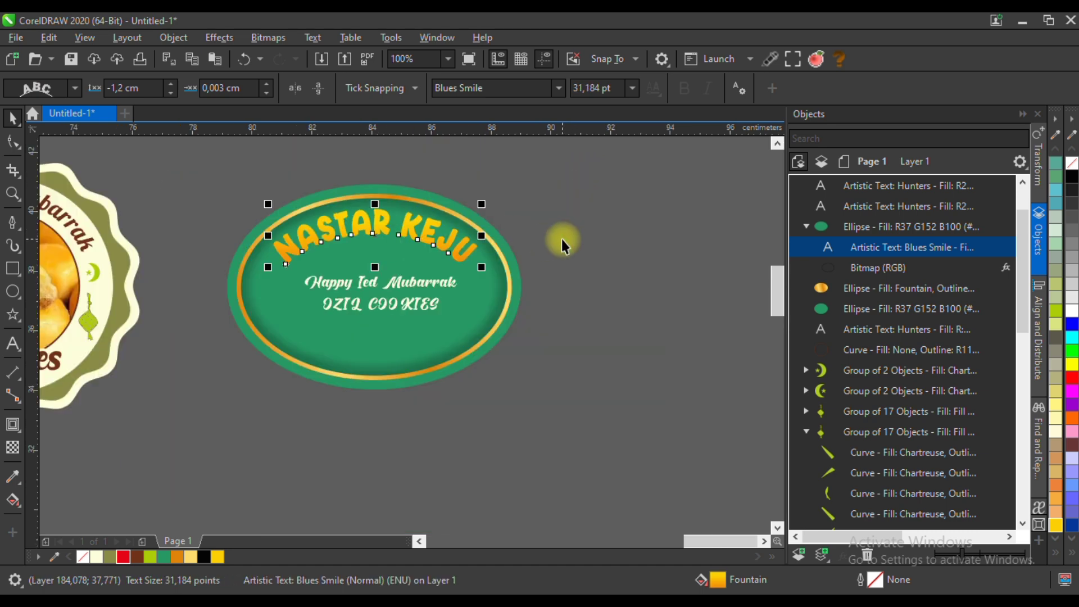
scroll(309, 232, up, 2)
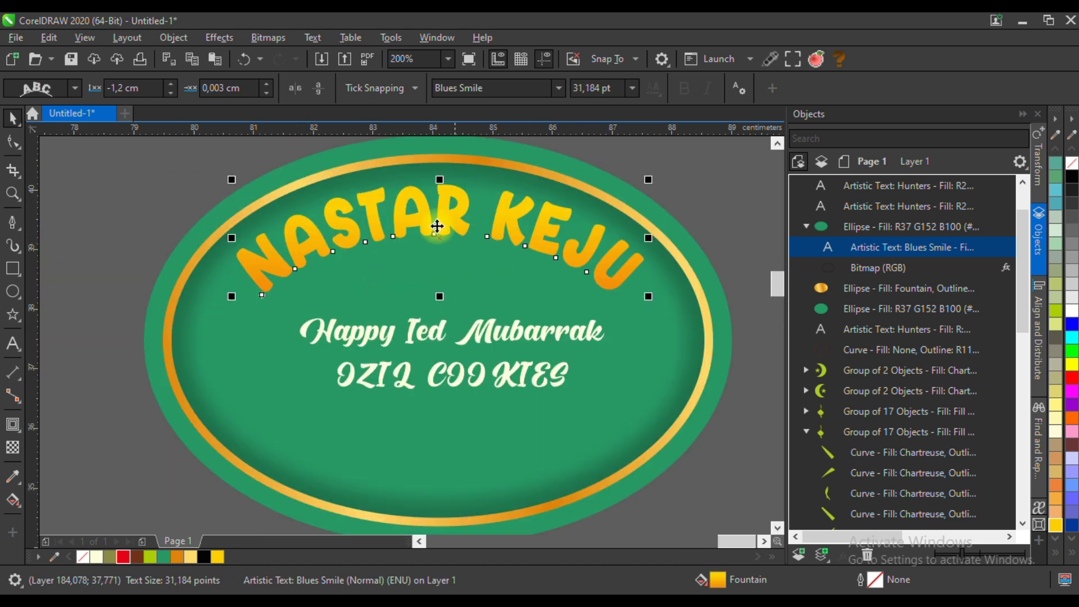
scroll(427, 225, up, 2)
drag(465, 214, 483, 224)
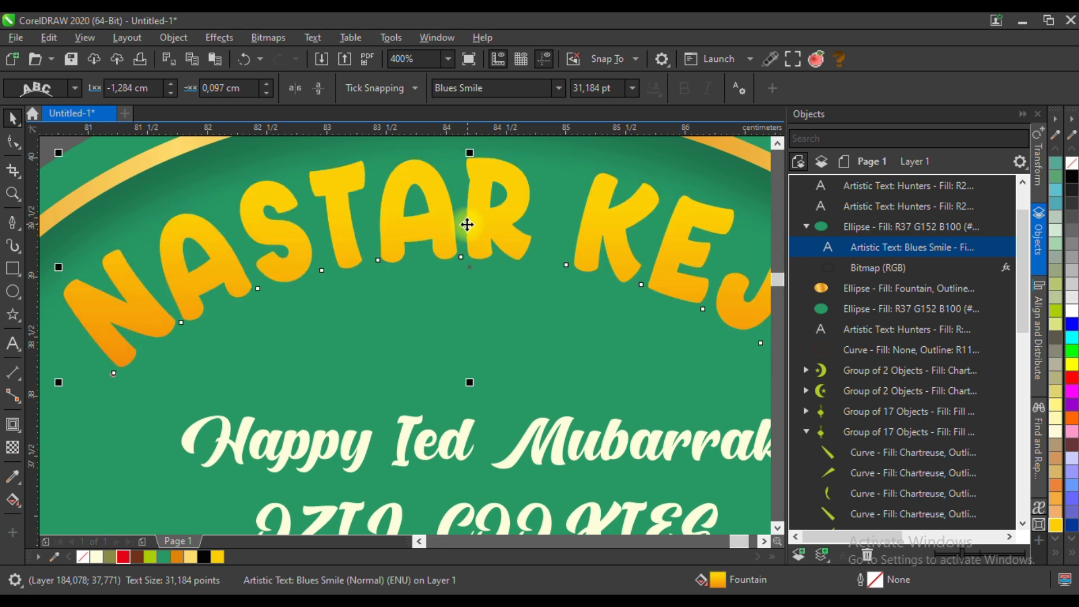
scroll(467, 225, down, 1)
key(ctrl+z)
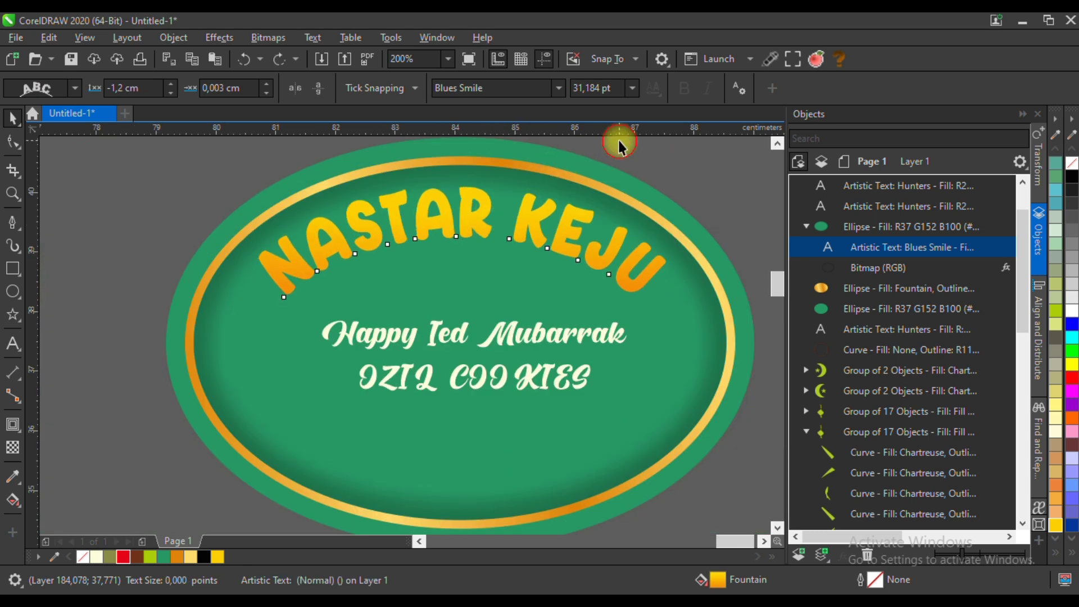
Break the curved NASTAR KEJU text apart from its ellipse path and deselect everything.
click(432, 266)
scroll(432, 266, down, 1)
scroll(441, 257, up, 1)
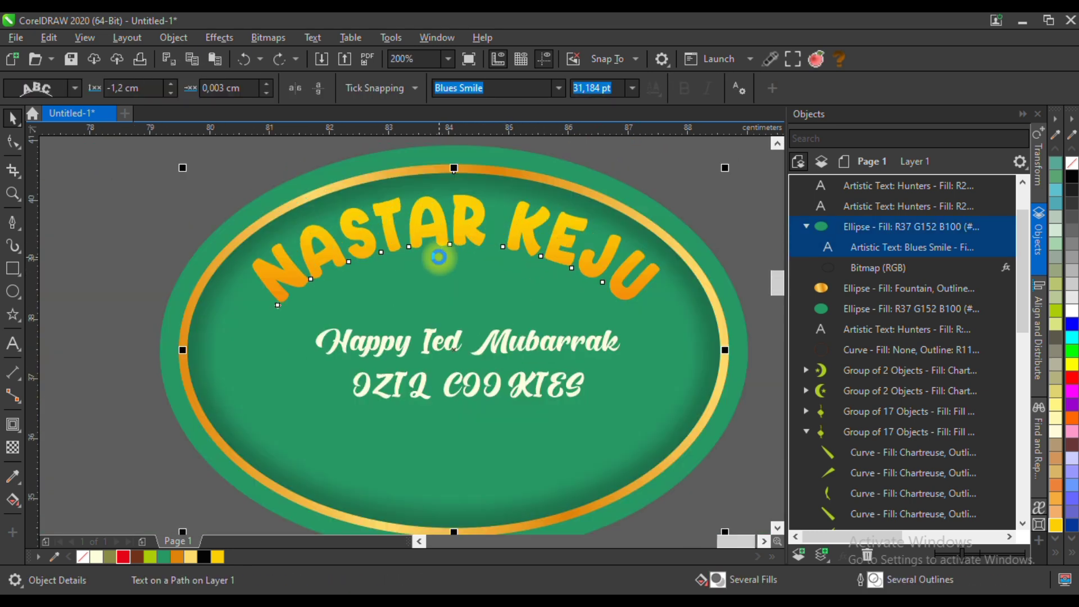
right_click(444, 247)
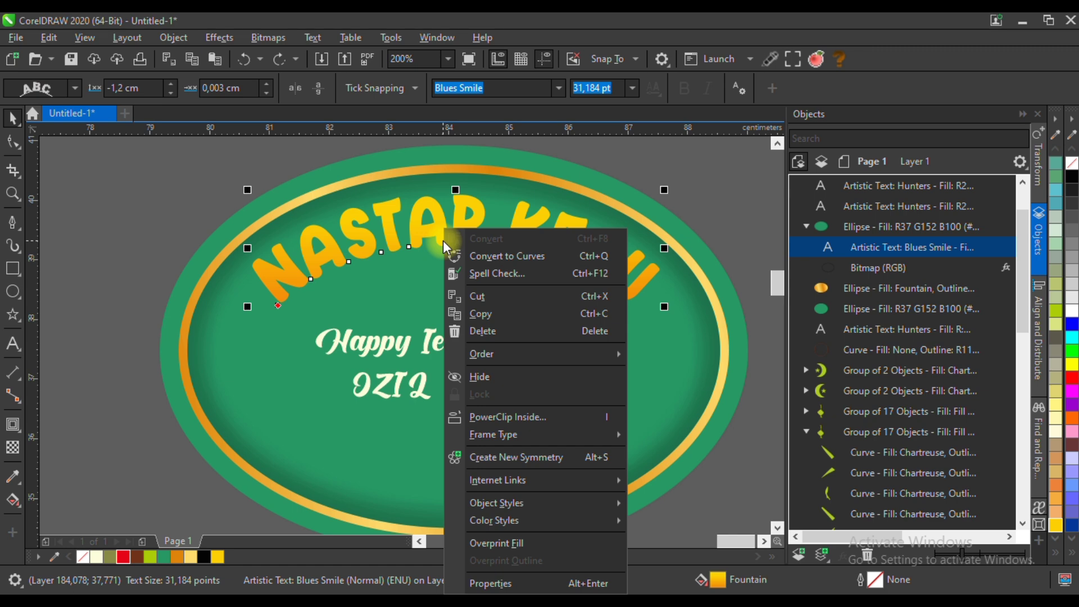
click(423, 227)
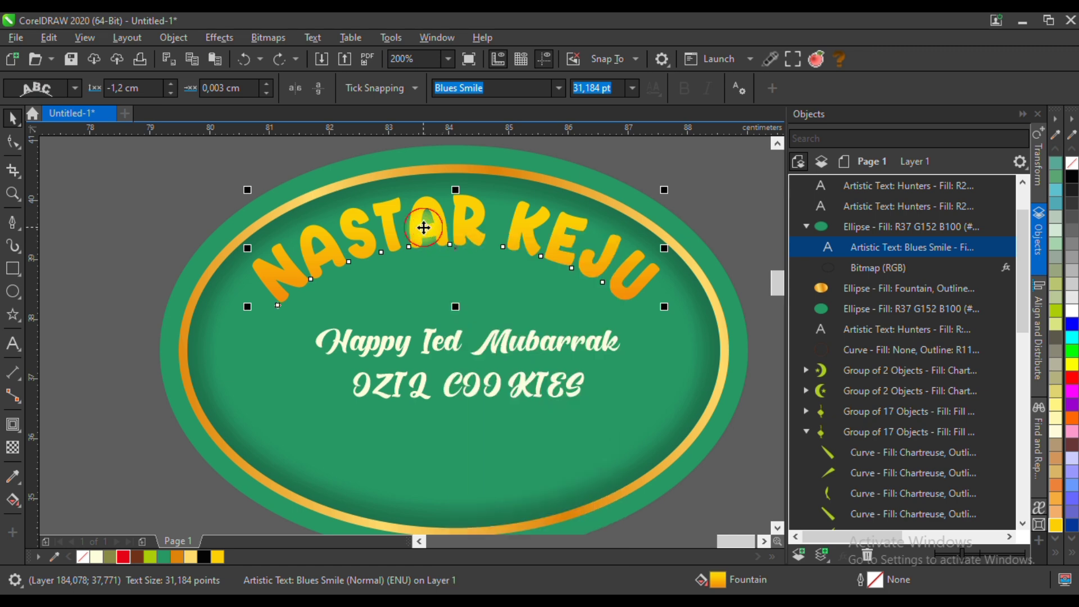
click(547, 246)
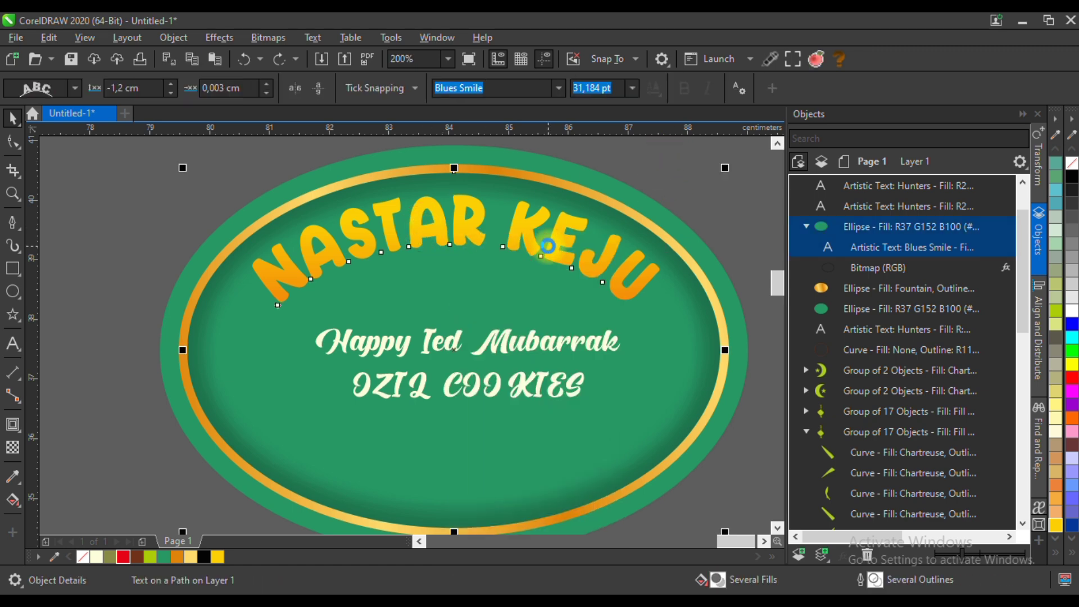
key(ctrl+k)
click(627, 180)
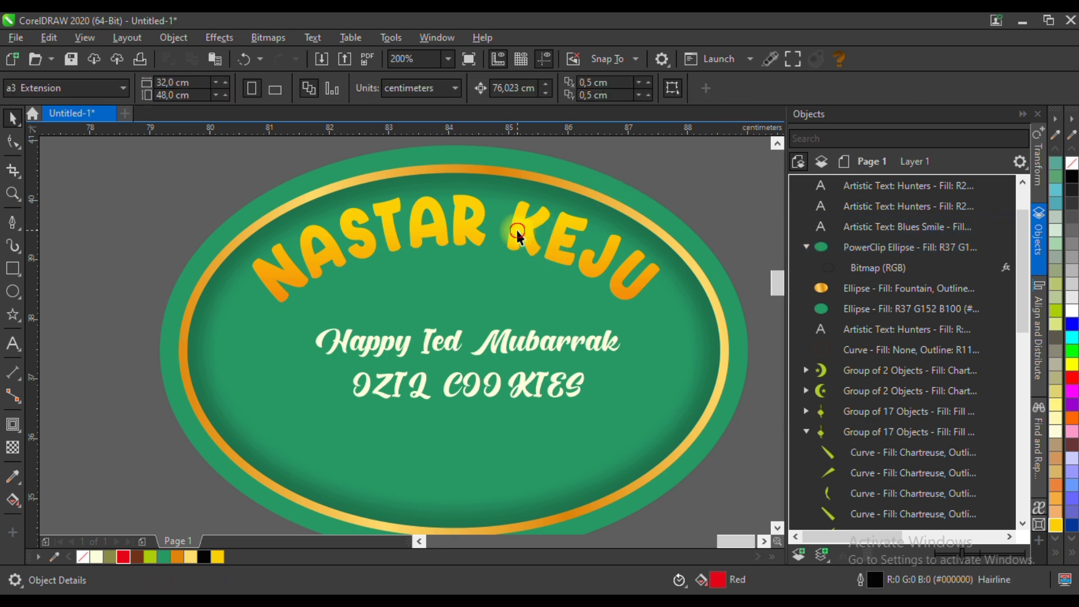
Duplicate the curved NASTAR KEJU slightly lower, fill the copy black, and bring the gold text to the front over this shadow.
click(458, 213)
scroll(456, 216, up, 2)
drag(470, 234, 471, 252)
scroll(528, 250, down, 1)
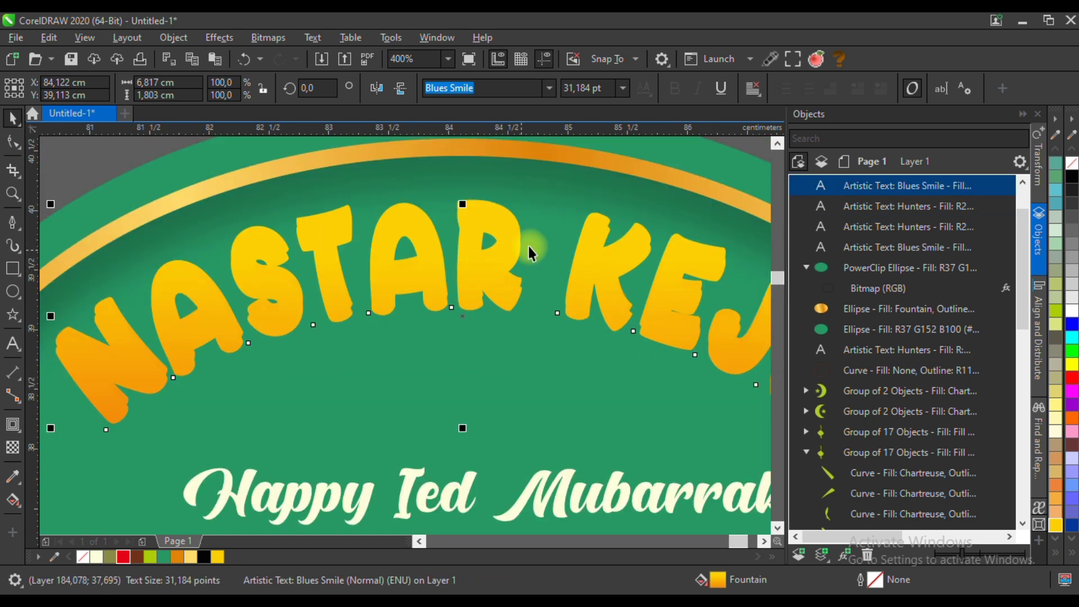
click(1073, 177)
click(492, 206)
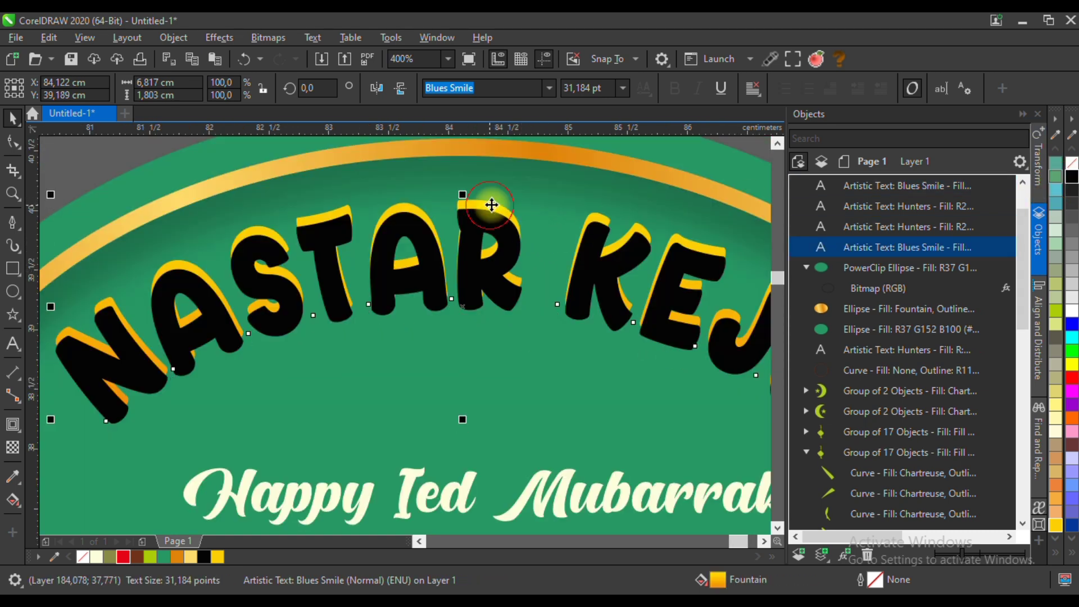
key(shift+Page_Up)
scroll(492, 208, down, 2)
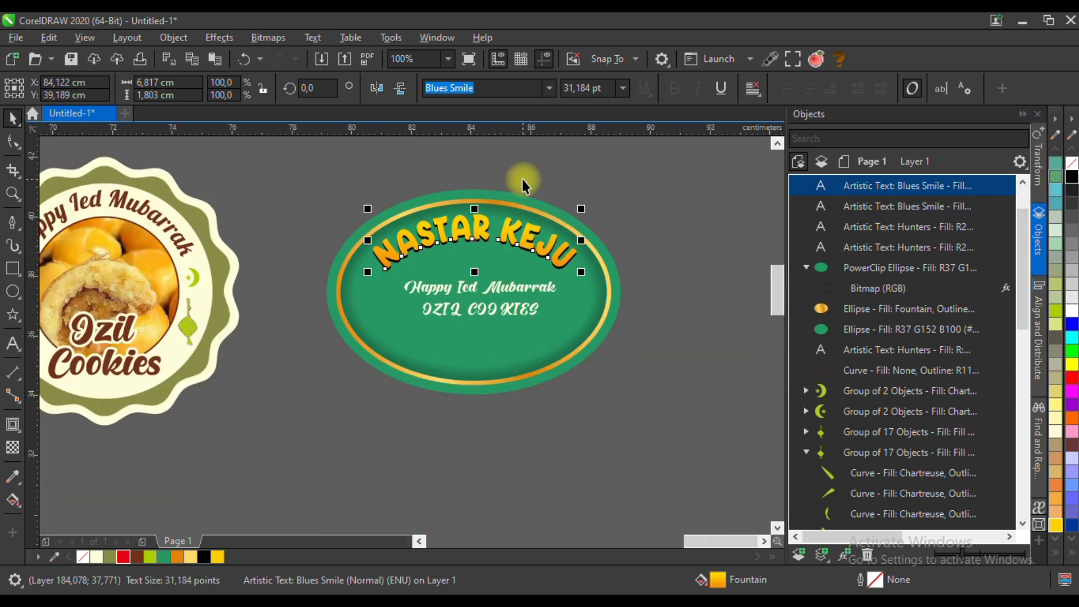
key(Escape)
Move OZIL COOKIES to the oval's lower part and set it in Intro Cond Black Free at about 17.3 pt.
drag(506, 313, 502, 364)
scroll(566, 352, up, 1)
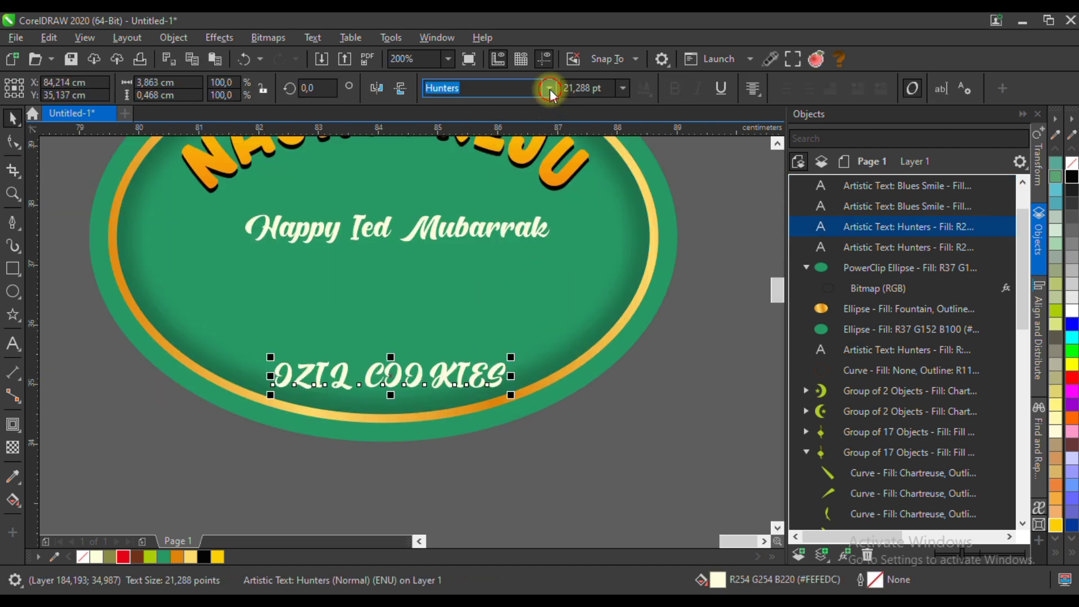
click(550, 88)
text(IN)
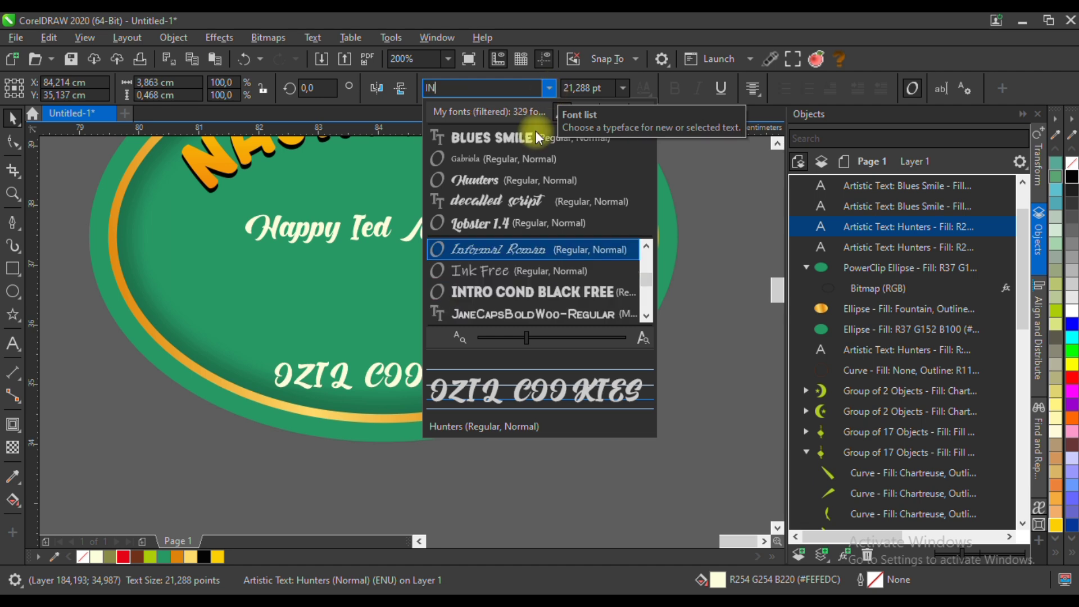
click(484, 291)
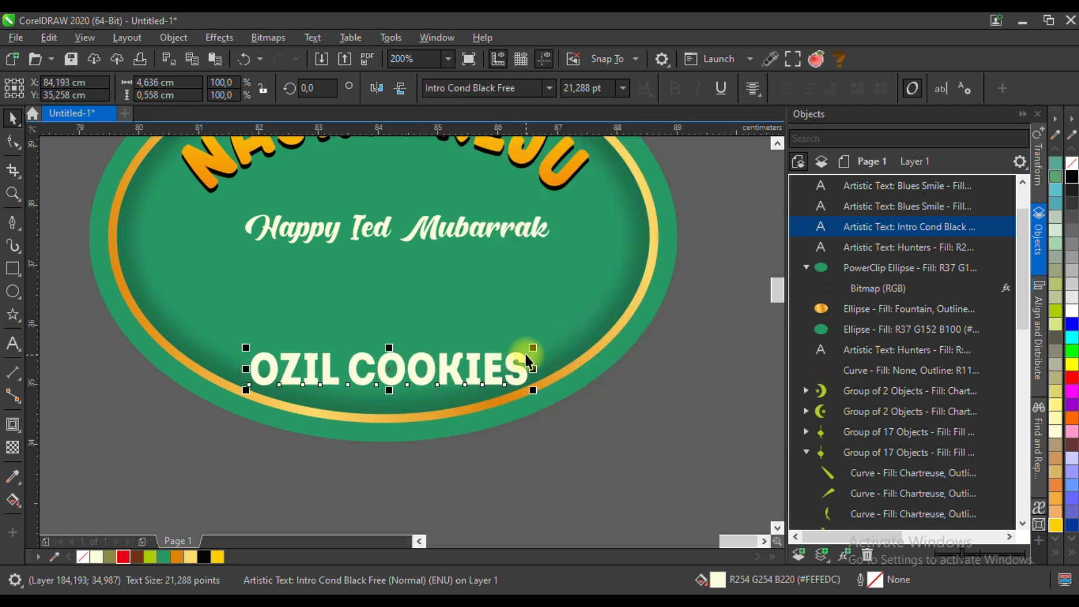
drag(532, 348, 505, 347)
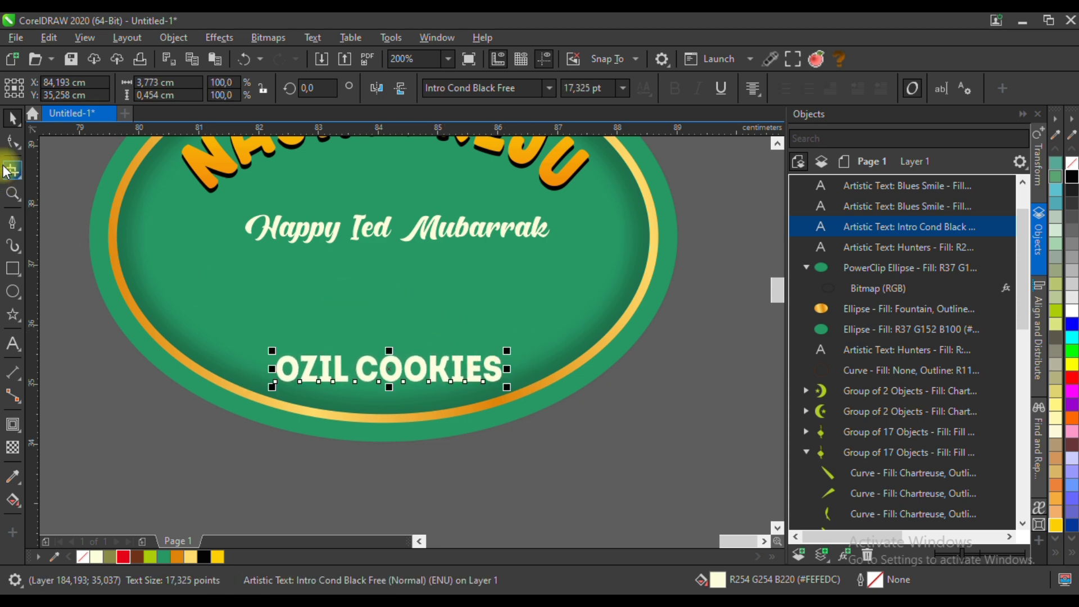
Fit OZIL COOKIES to the oval's lower arc and mirror it horizontally and vertically so it reads upright inside the ring.
click(313, 37)
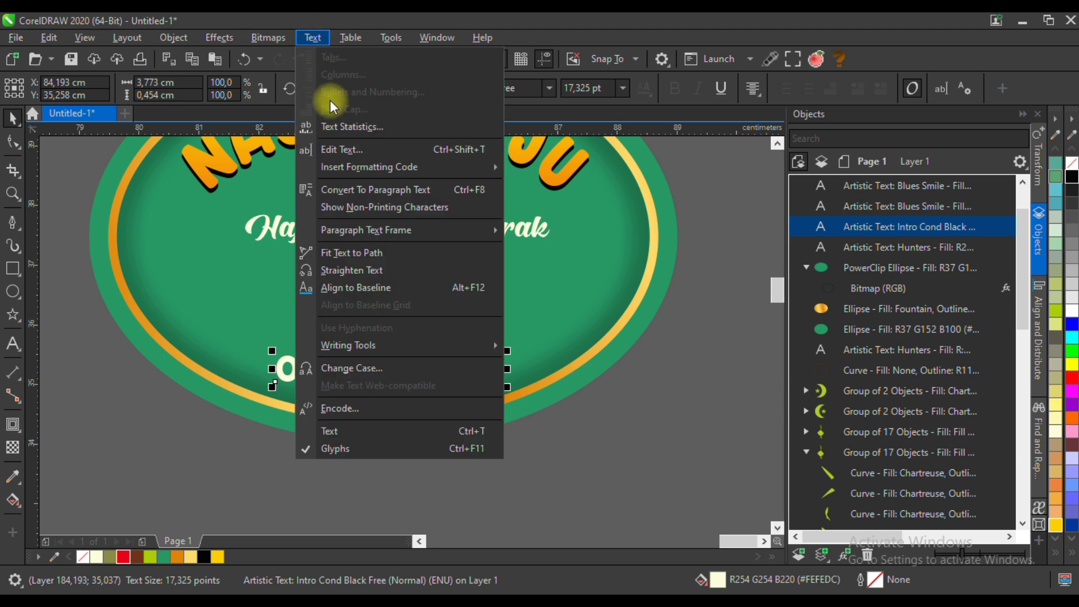
click(351, 253)
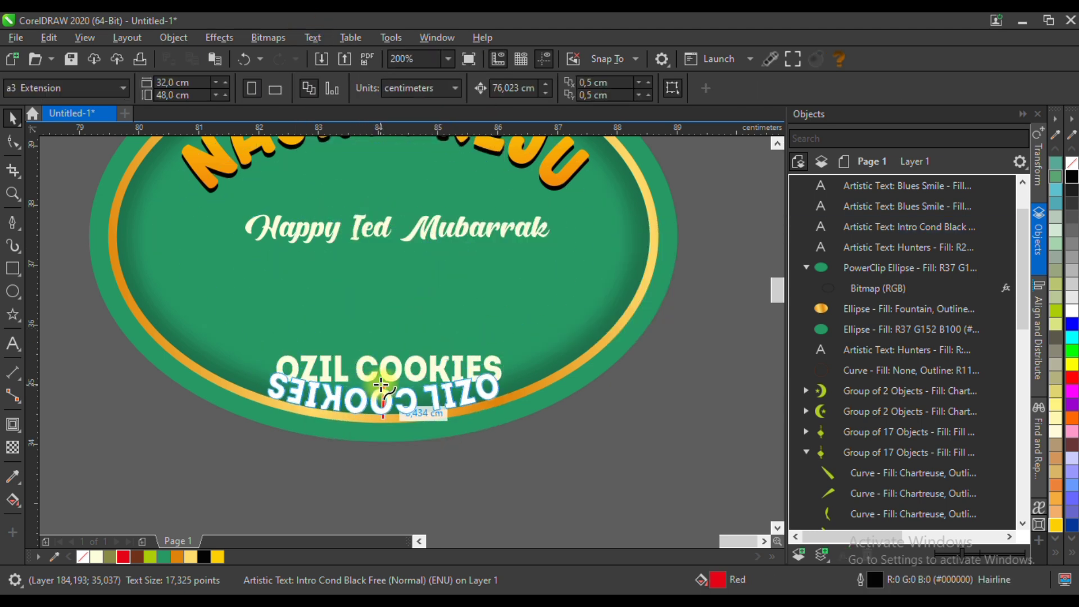
click(380, 386)
click(297, 88)
click(297, 88)
Widen the letter spacing of the curved OZIL COOKIES, enlarge it to about 18.5 pt, and position it at a -0,4 cm path distance.
click(13, 147)
drag(510, 392, 540, 393)
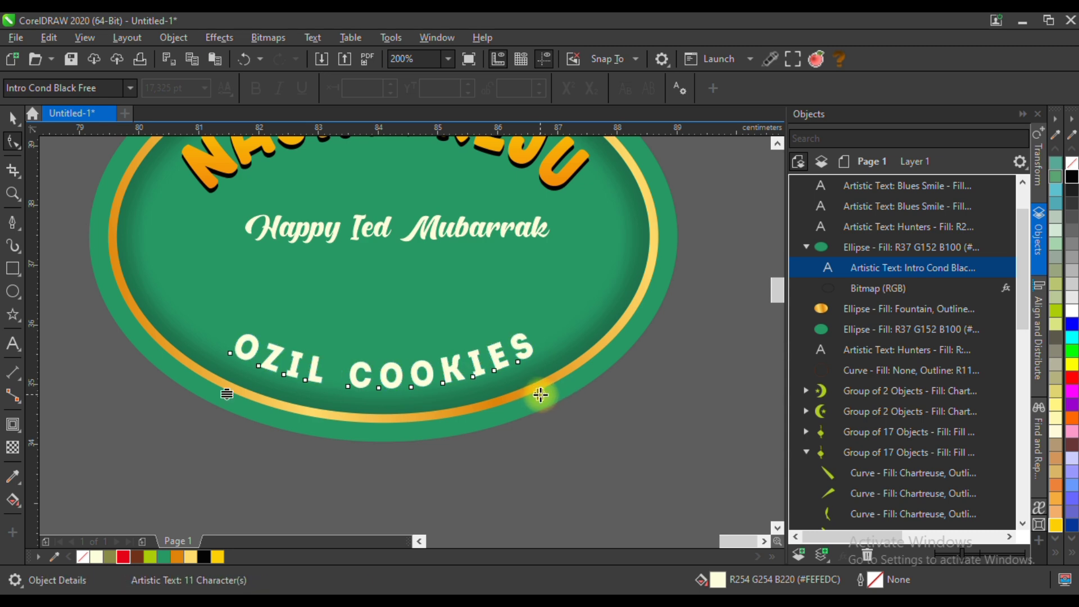
click(12, 118)
drag(540, 396, 560, 397)
scroll(386, 377, up, 1)
drag(385, 357, 378, 390)
scroll(378, 390, down, 1)
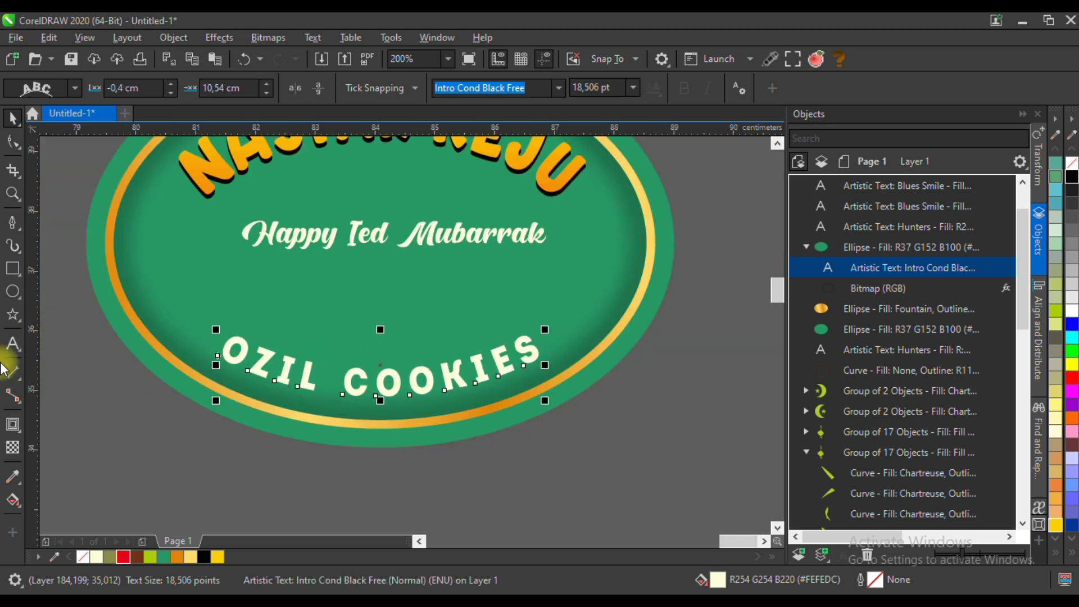
Draw a four-pointed star about 0.29 cm wide just after the last letter of OZIL COOKIES.
click(13, 316)
double_click(504, 90)
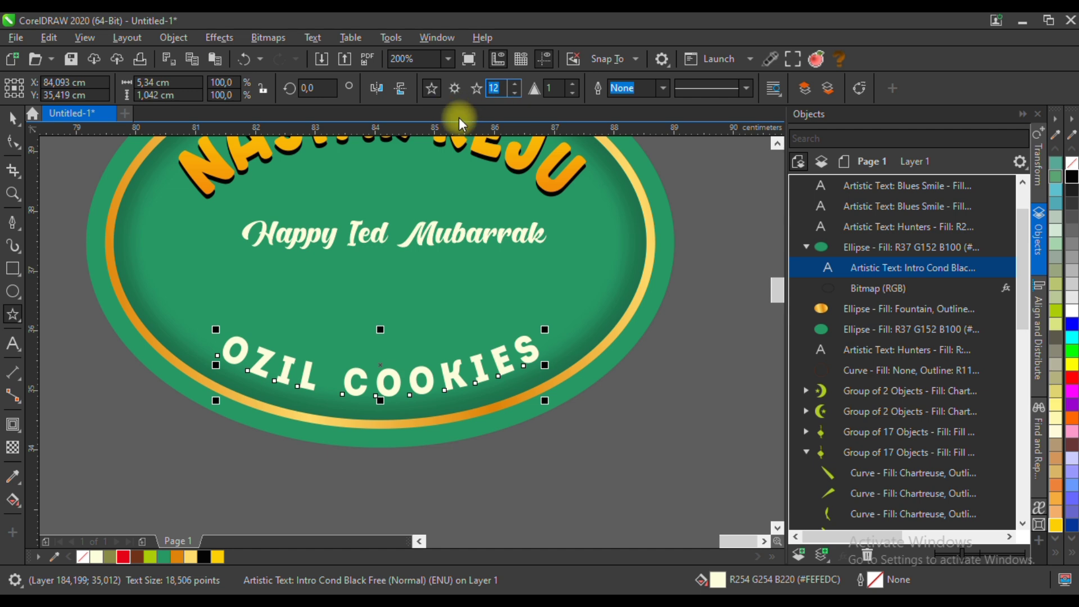
text(4)
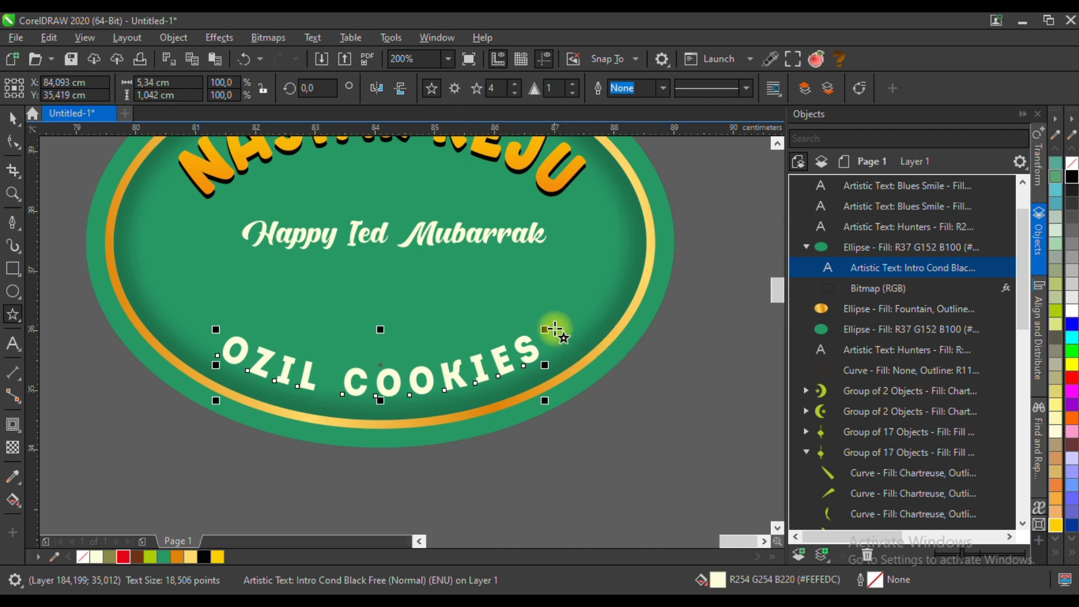
scroll(555, 330, up, 2)
drag(550, 320, 595, 364)
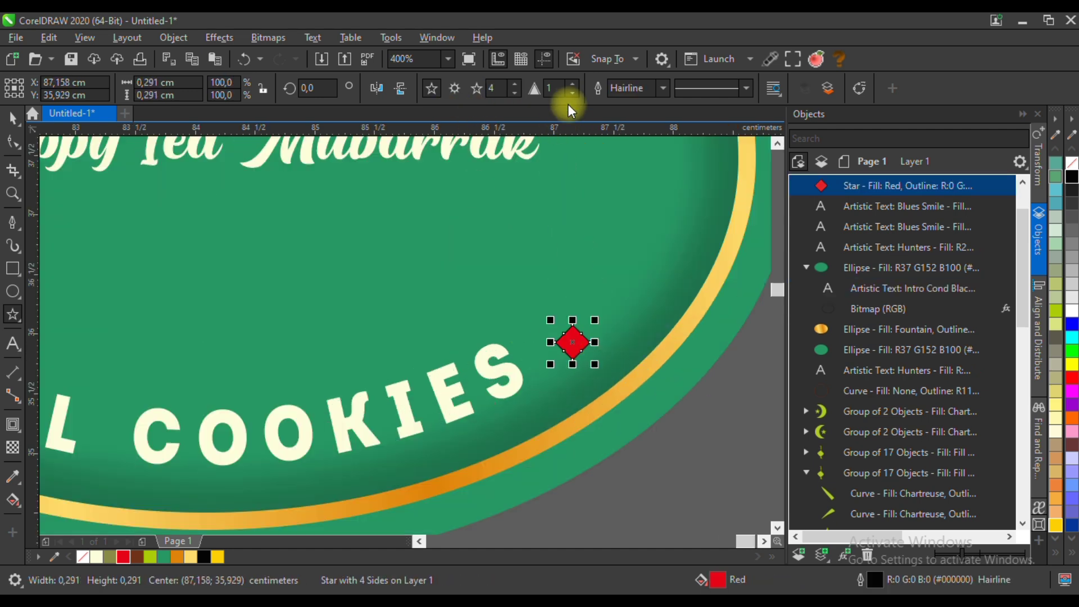
Set the star's sharpness to 30, fill it Deep Yellow, and remove its outline.
double_click(557, 88)
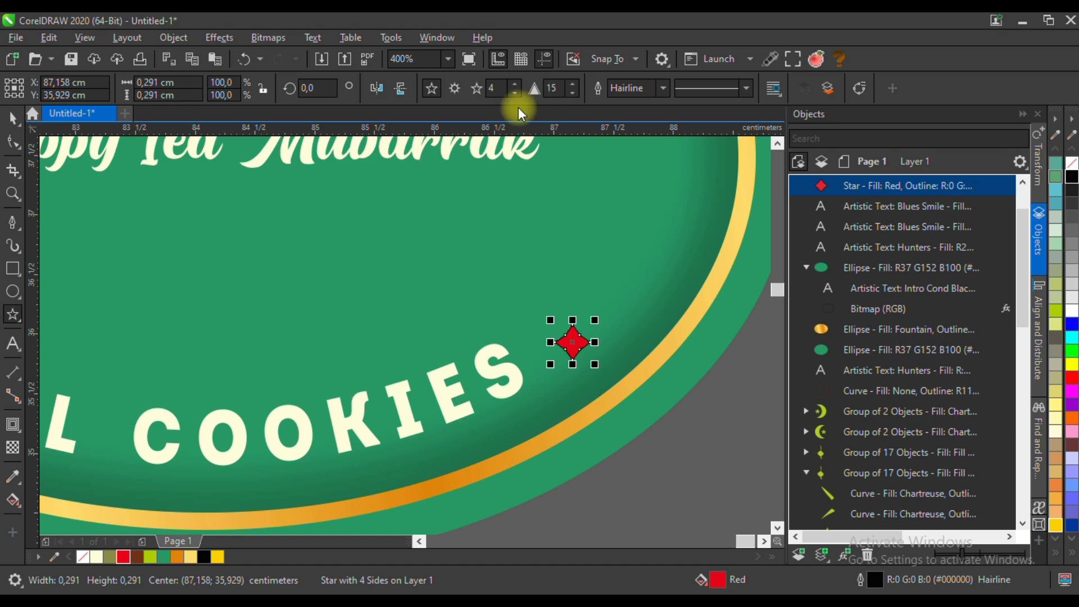
click(554, 88)
double_click(552, 89)
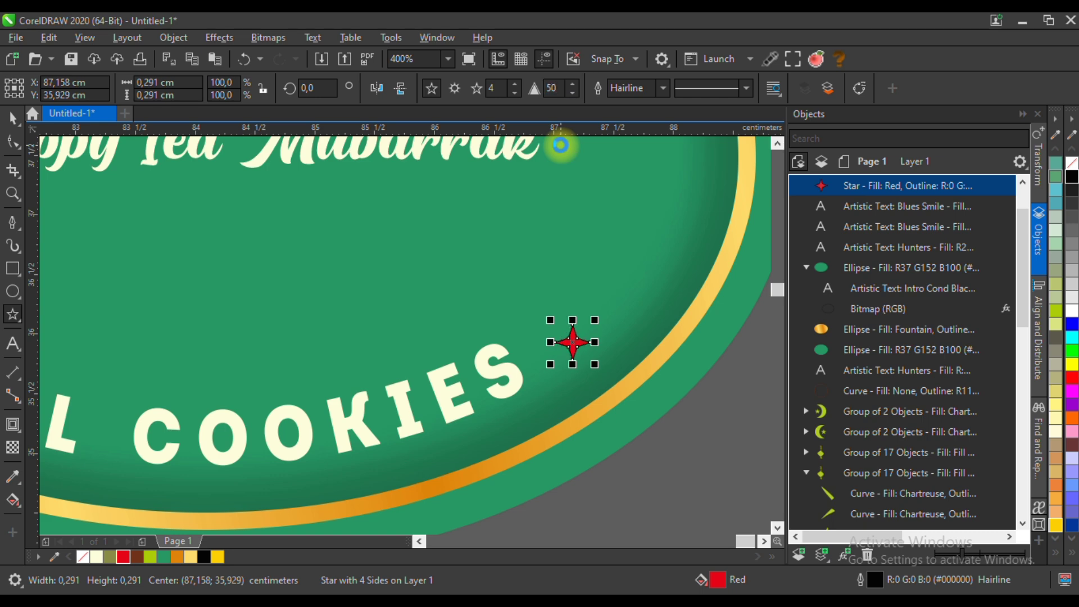
double_click(555, 89)
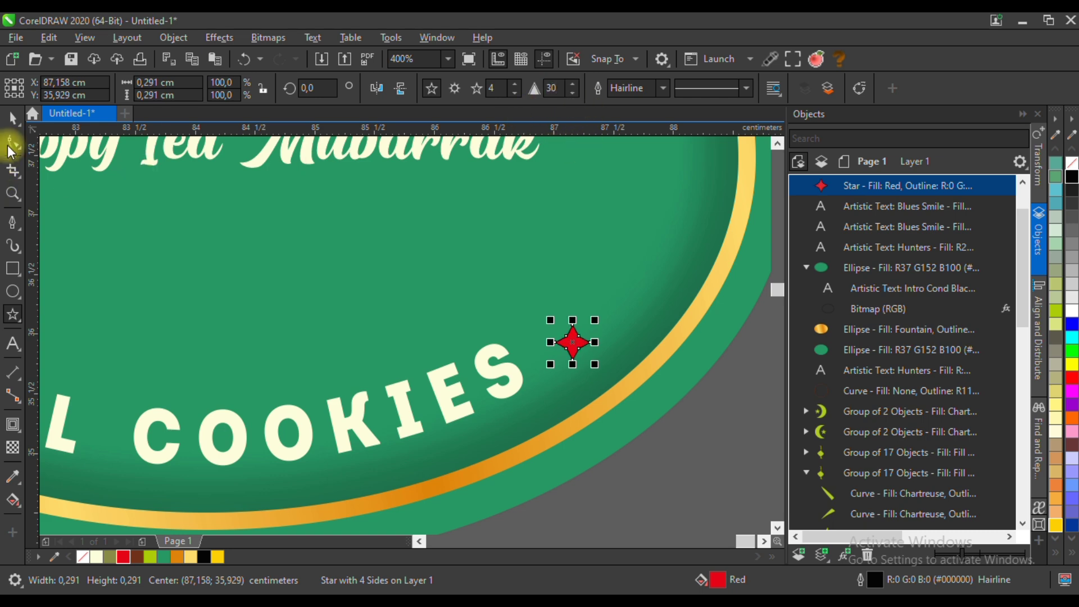
click(218, 556)
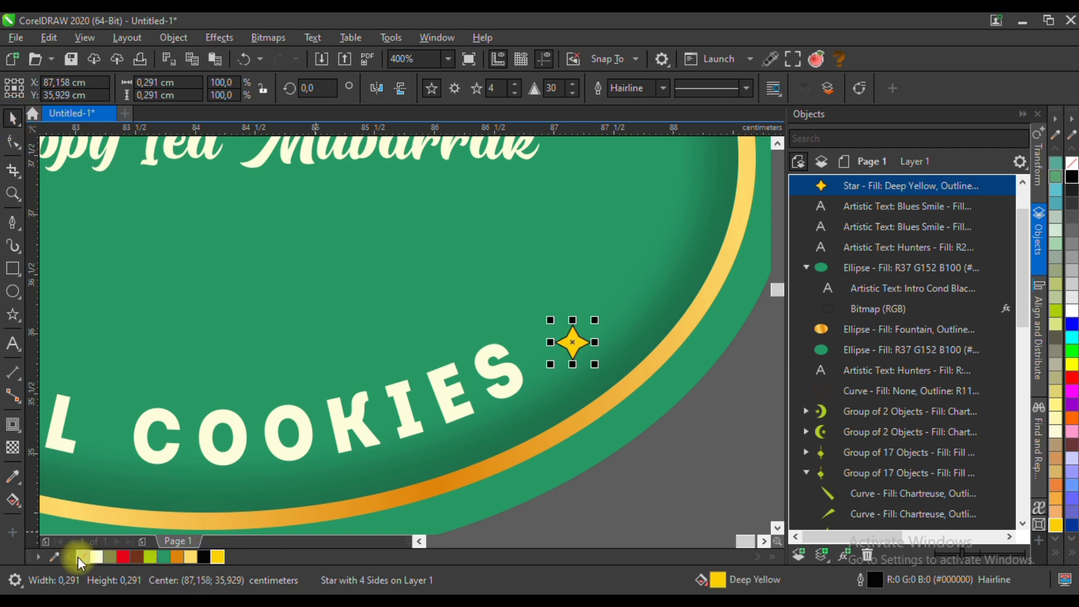
right_click(83, 558)
Move and tilt the star beside the last letter of OZIL COOKIES, and place a mirrored copy before the first letter.
mouse_move(572, 344)
mouse_down()
mouse_move(553, 353)
mouse_move(555, 345)
mouse_up()
scroll(555, 345, up, 2)
click(556, 338)
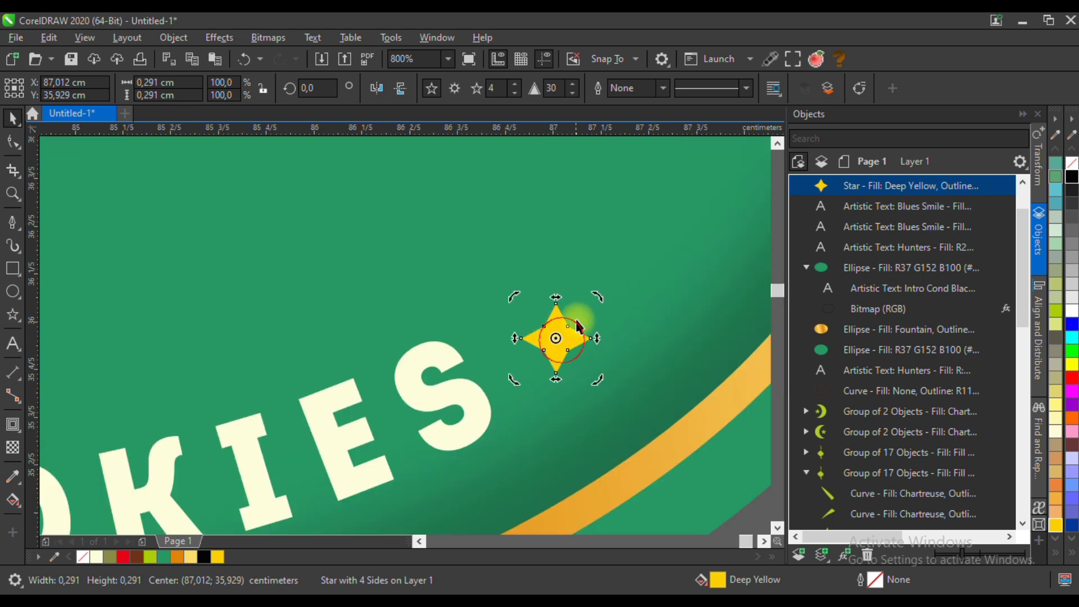
drag(596, 294, 243, 360)
scroll(602, 349, down, 3)
click(654, 392)
click(377, 88)
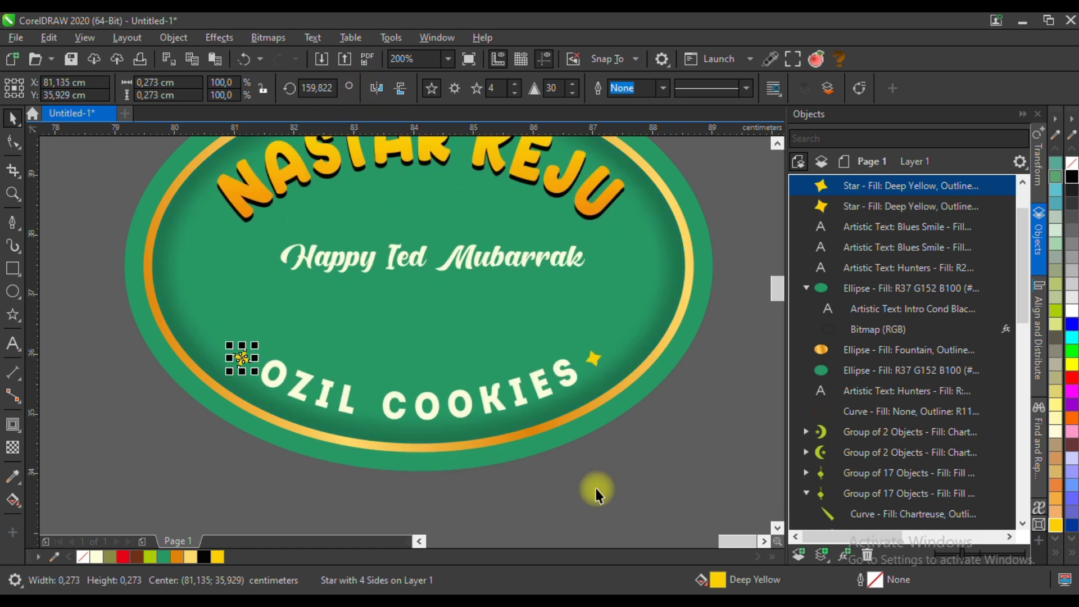
click(647, 469)
Move Happy Ied Mubarrak just above OZIL COOKIES, shrink it to about 13.4 pt, and fill it Deep Yellow.
drag(495, 260, 481, 340)
drag(581, 315, 534, 306)
click(218, 557)
drag(460, 341, 460, 355)
drag(534, 336, 521, 331)
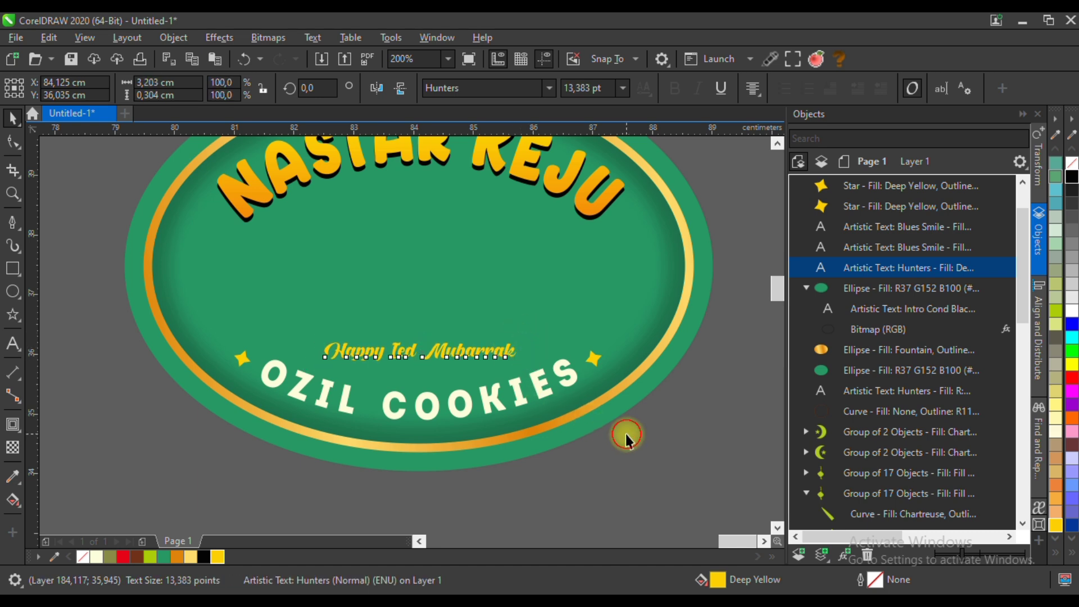
click(481, 396)
Bring the nastar cookie image onto the oval label and scale it to about 4.5 cm between the title and brand text.
scroll(429, 370, down, 2)
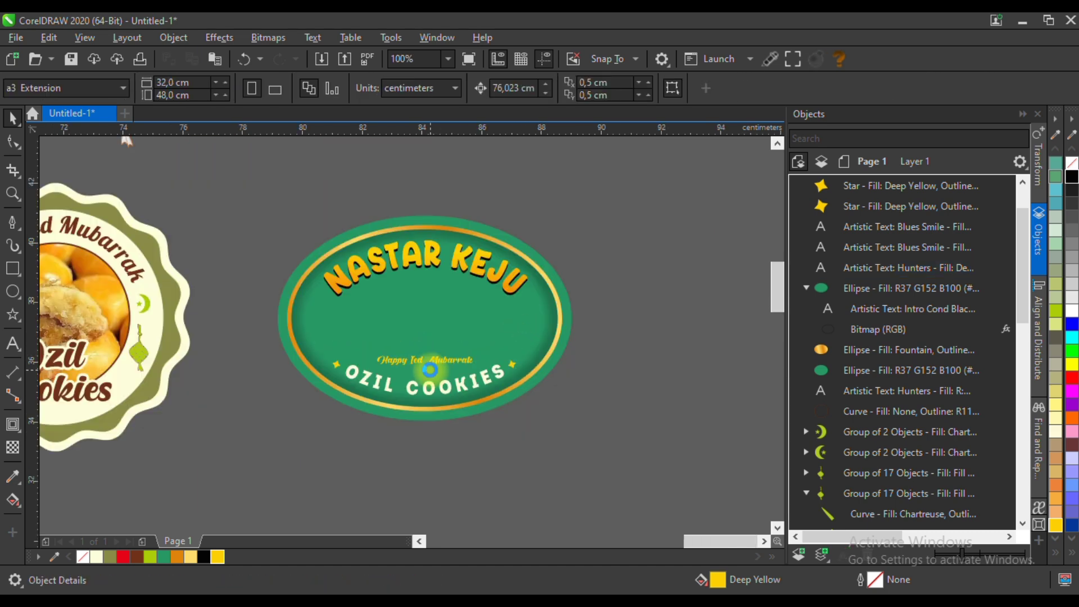
drag(430, 371, 577, 270)
scroll(559, 229, down, 2)
drag(693, 443, 573, 328)
drag(550, 270, 479, 296)
scroll(477, 296, up, 2)
drag(526, 222, 485, 308)
Create an unfilled square curve around the cookie image and shrink it to a tight frame about 2.6 cm high around the cookies.
scroll(476, 303, up, 2)
key(ctrl+q)
click(1074, 178)
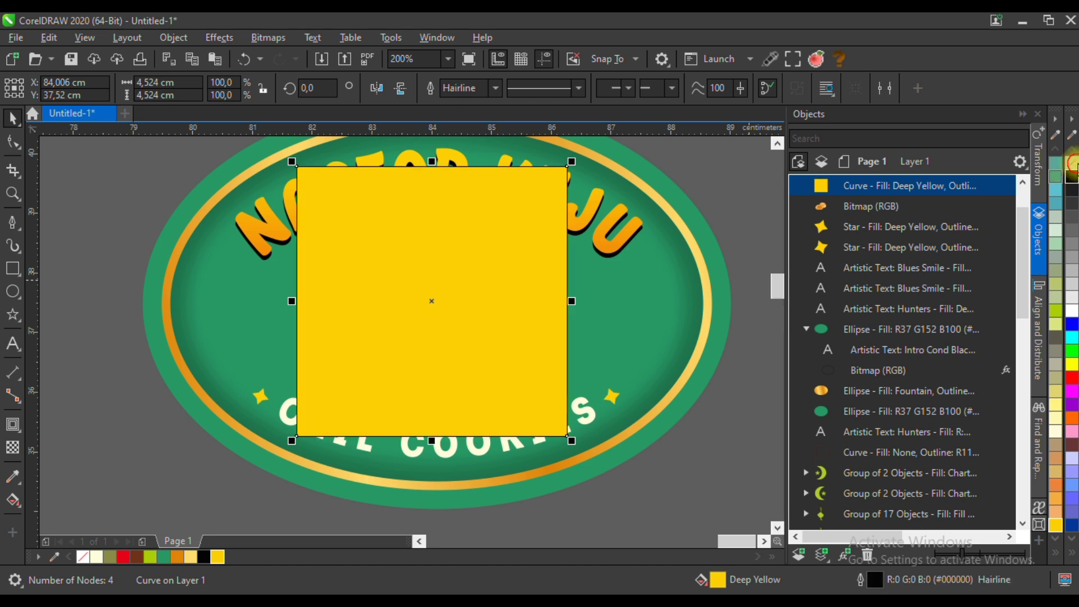
drag(575, 163, 555, 165)
drag(430, 180, 431, 217)
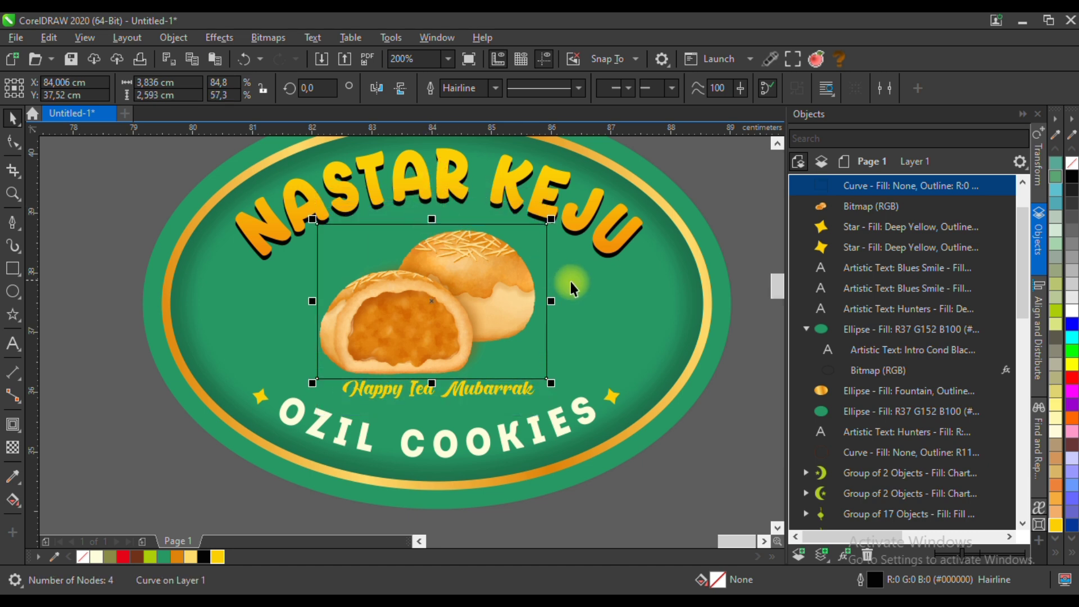
Intersect the frame with the cookie image, and delete the original bitmap and the frame to keep only the cropped cookies.
shift+click(545, 284)
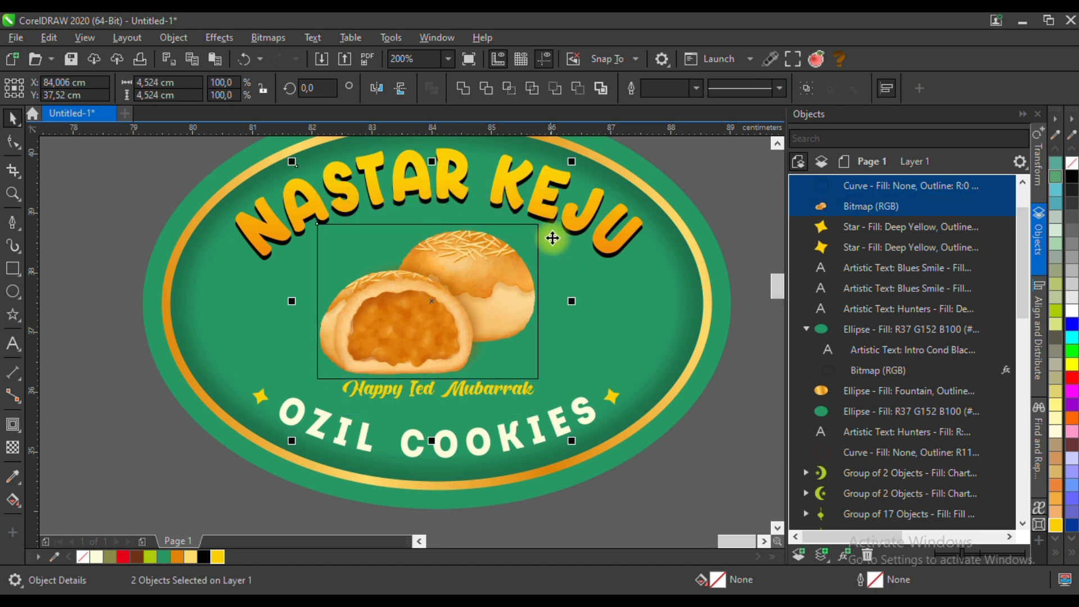
click(522, 97)
click(545, 271)
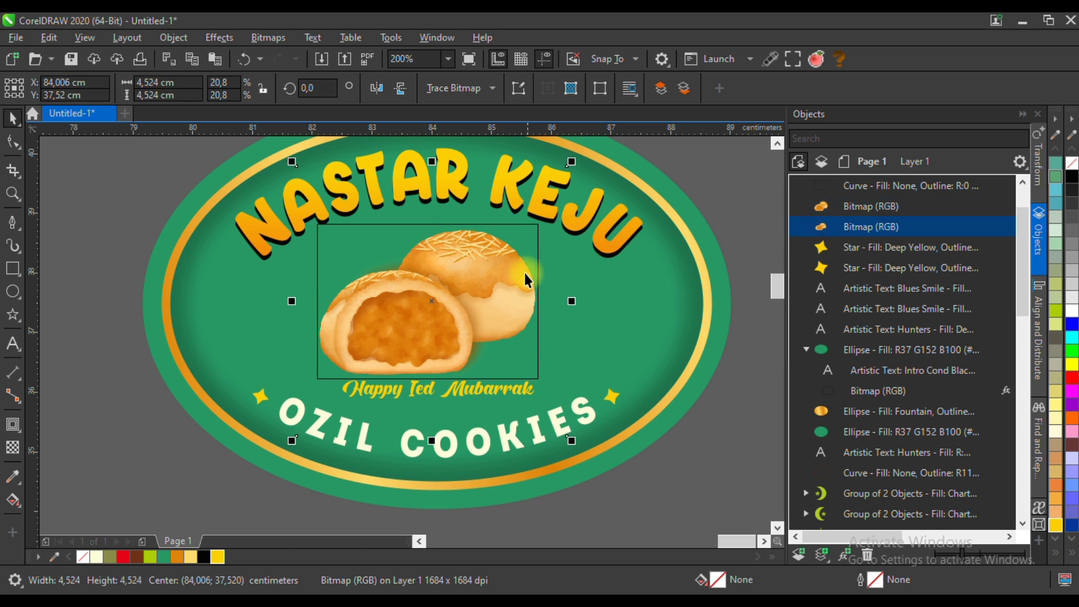
key(Delete)
key(Delete)
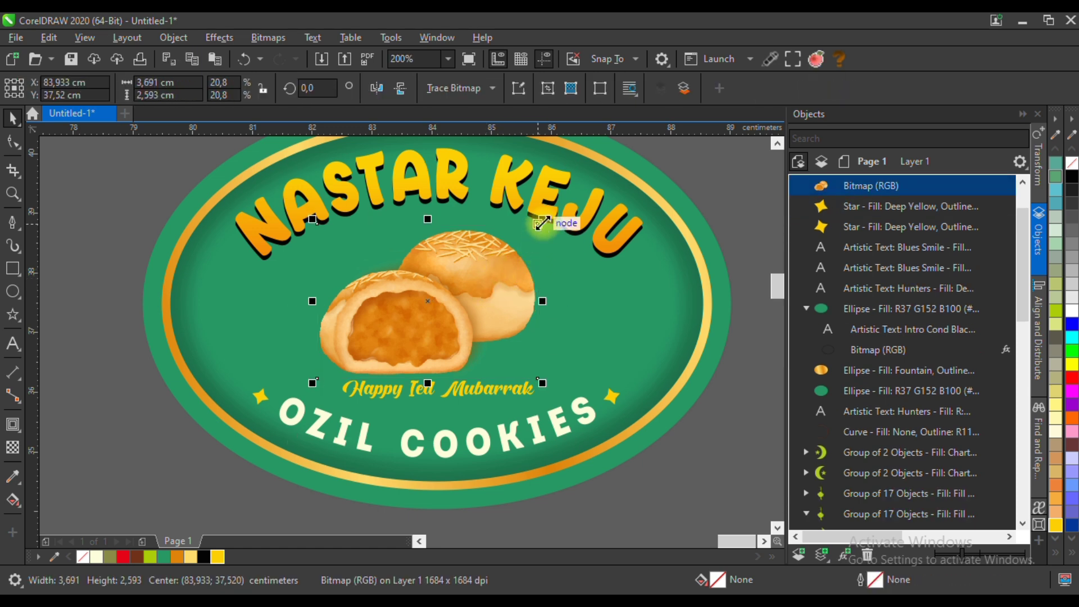
Place a horizontally mirrored copy of the cropped cookies on their left, one level behind the original.
drag(471, 278, 416, 270)
click(377, 88)
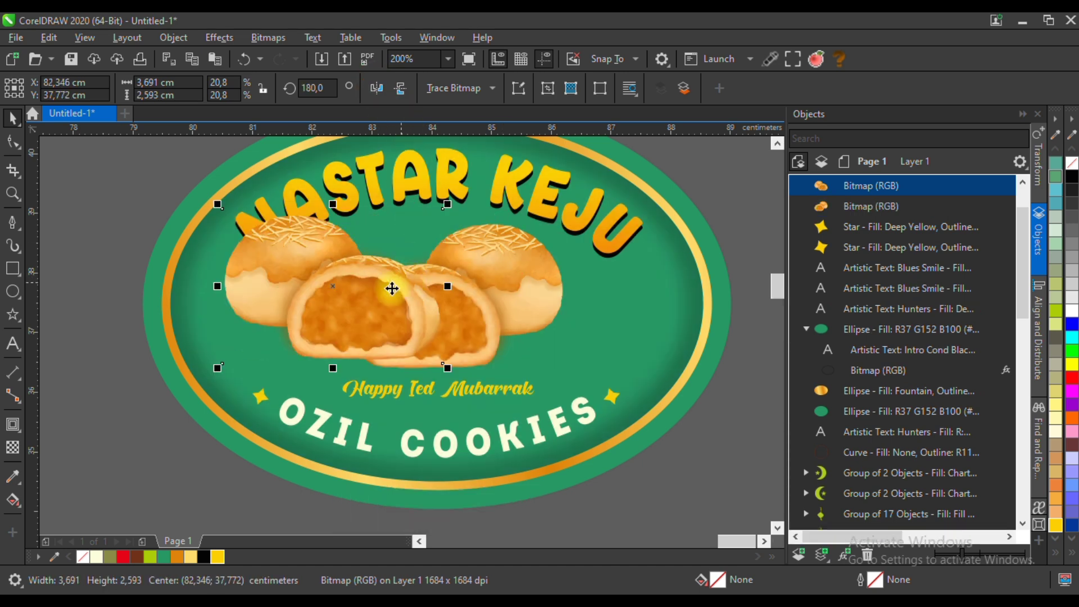
key(ctrl+Page_Down)
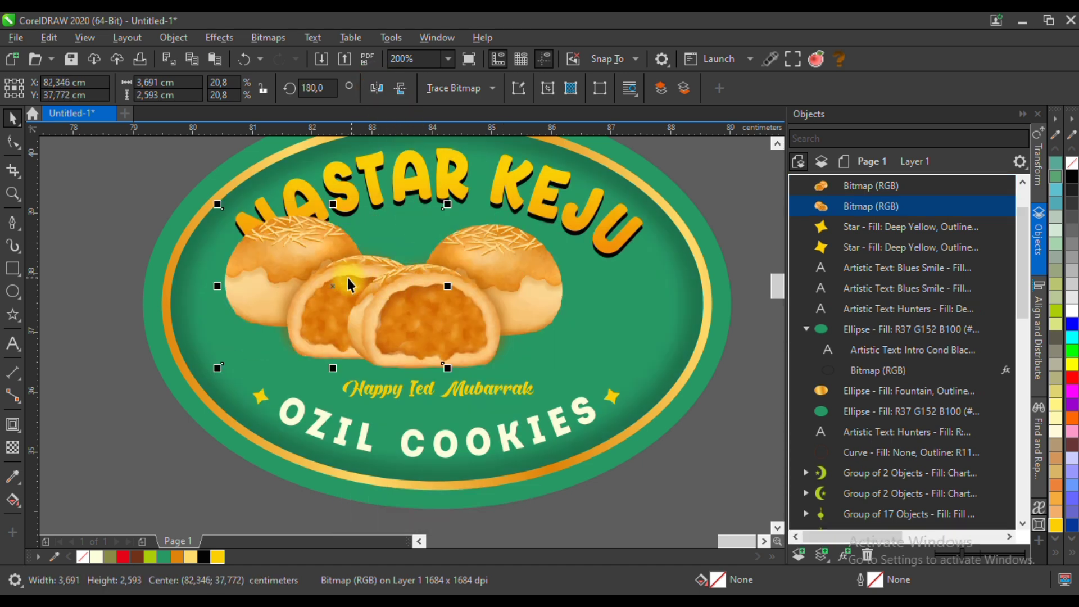
Shrink the mirrored cookie copy to about 2.9 by 2.0 cm and tuck it behind the front cookies' upper left.
drag(333, 272, 403, 287)
drag(518, 384, 490, 365)
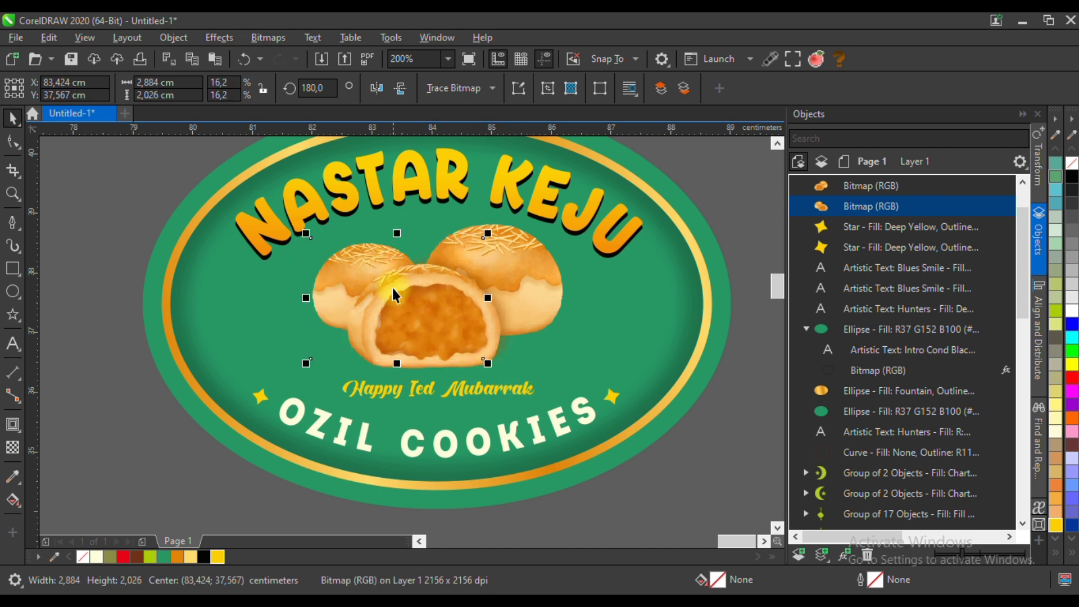
drag(402, 296, 407, 286)
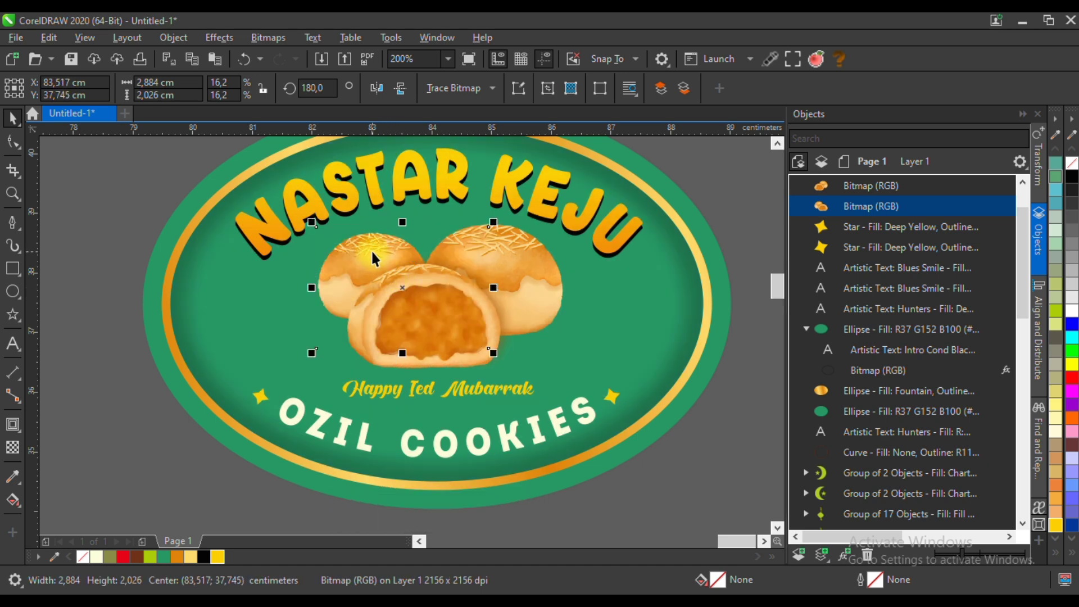
Select both cookie bitmaps in the oval label and group them.
key(F3)
click(635, 265)
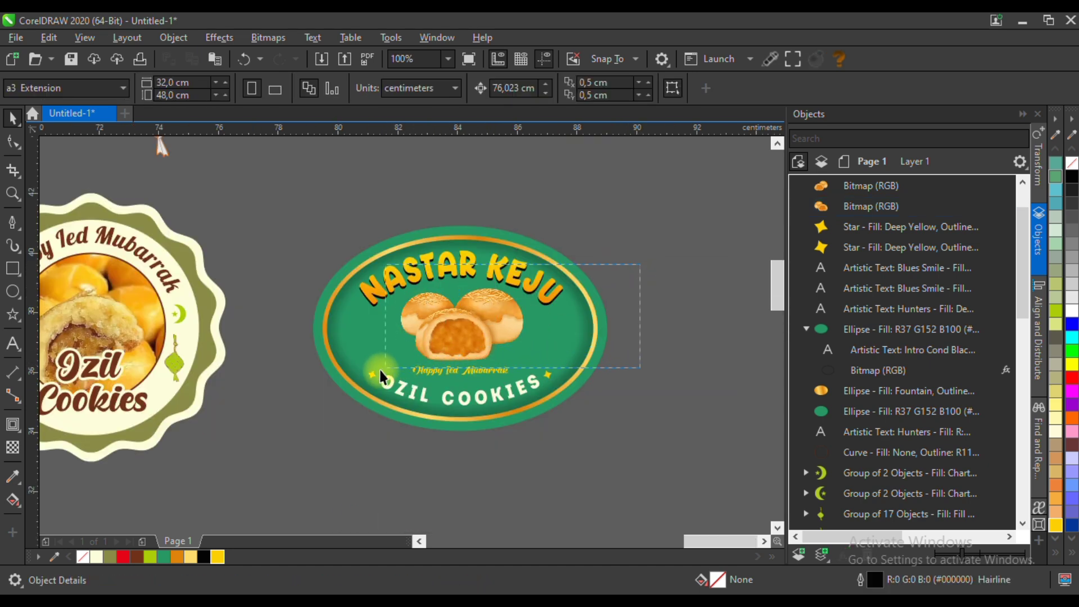
drag(365, 370, 364, 368)
scroll(496, 320, up, 2)
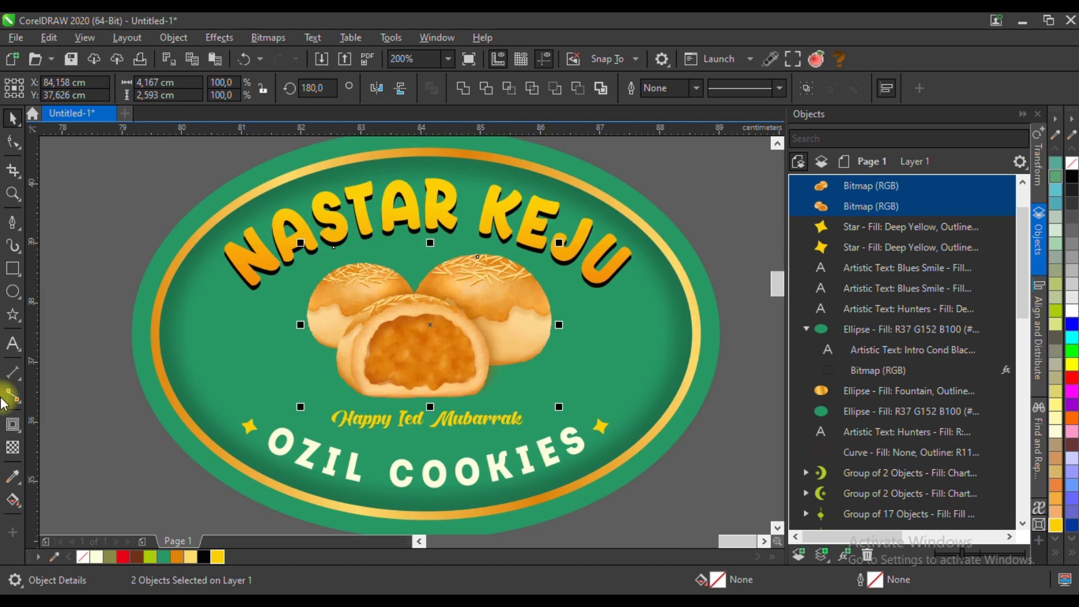
key(ctrl+g)
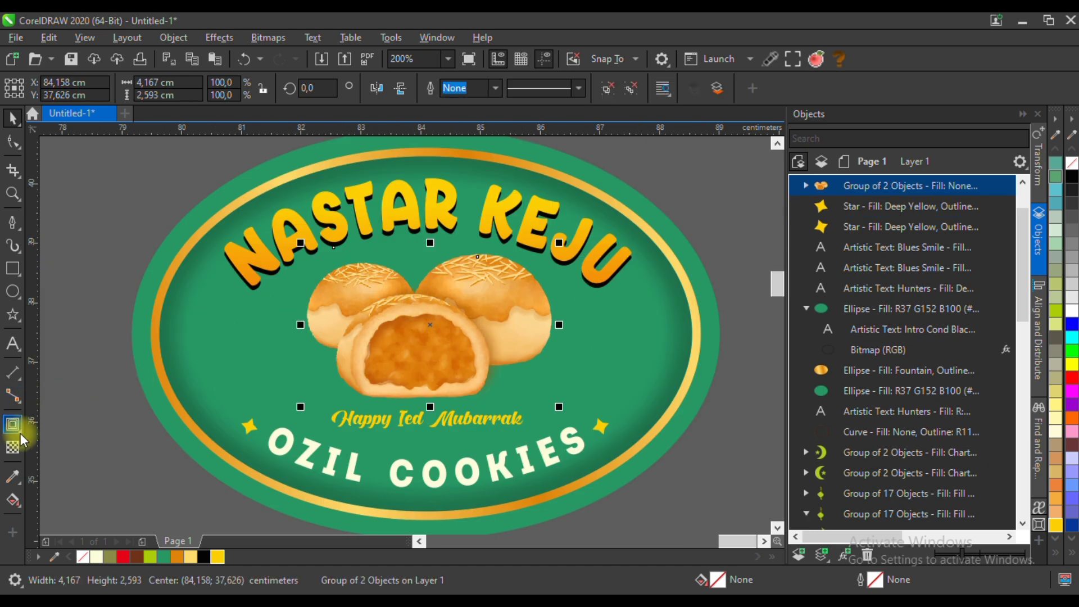
Add a downward drop shadow to the cookie group with opacity 62 and a vertical offset of about -0,106 cm.
click(23, 434)
click(63, 425)
drag(437, 355, 430, 411)
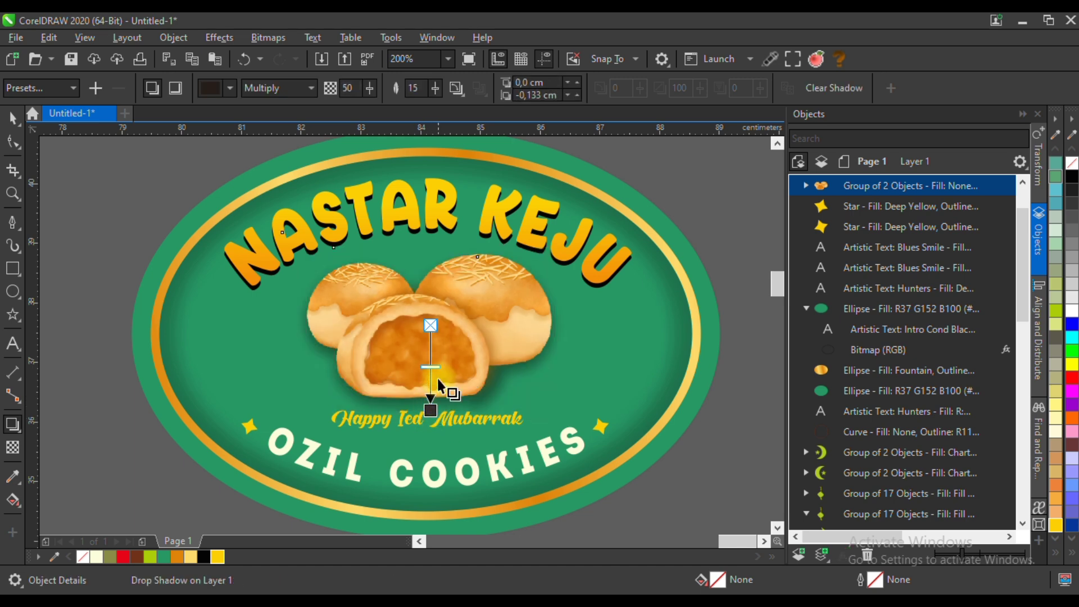
click(369, 88)
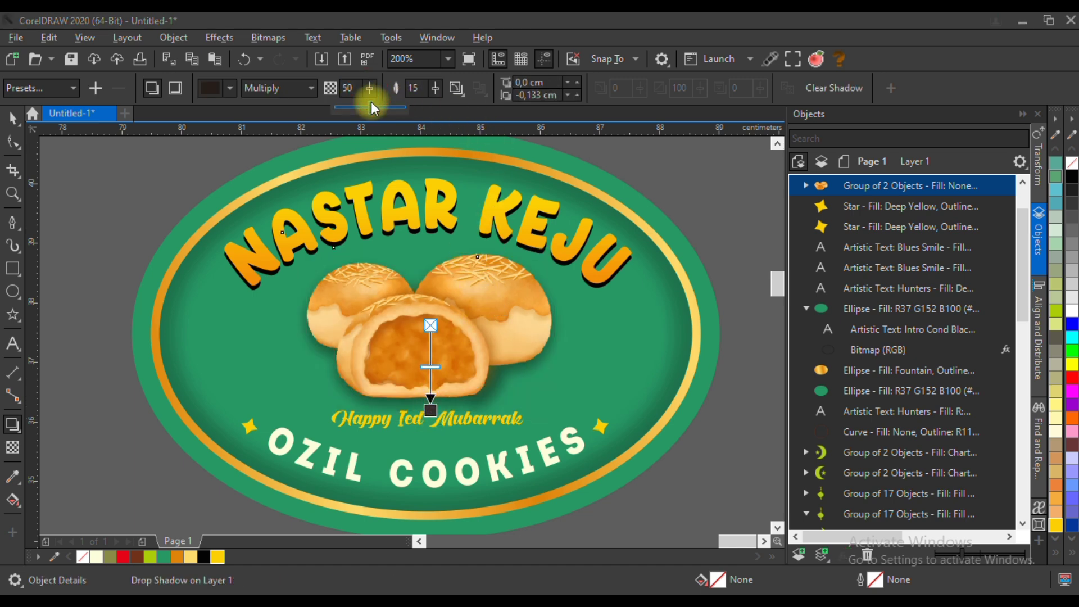
drag(379, 109, 383, 108)
scroll(434, 419, up, 2)
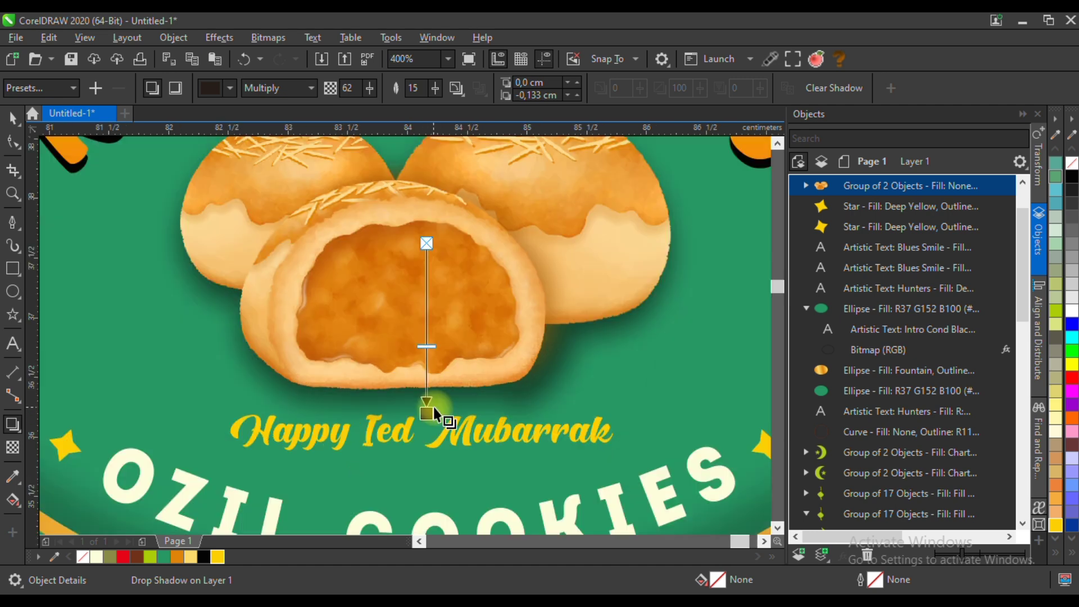
scroll(422, 419, down, 2)
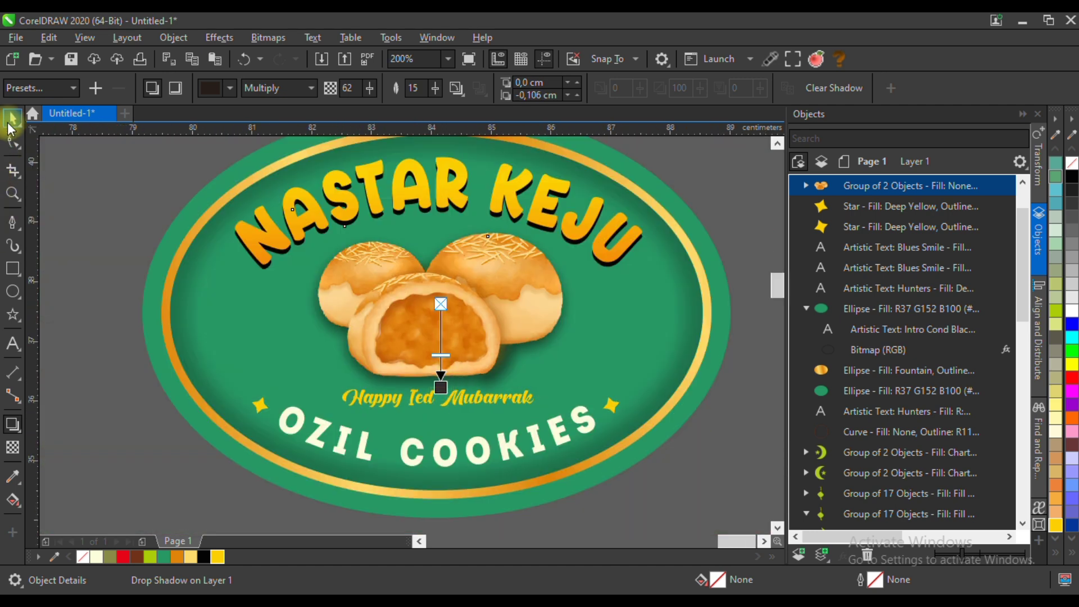
click(8, 125)
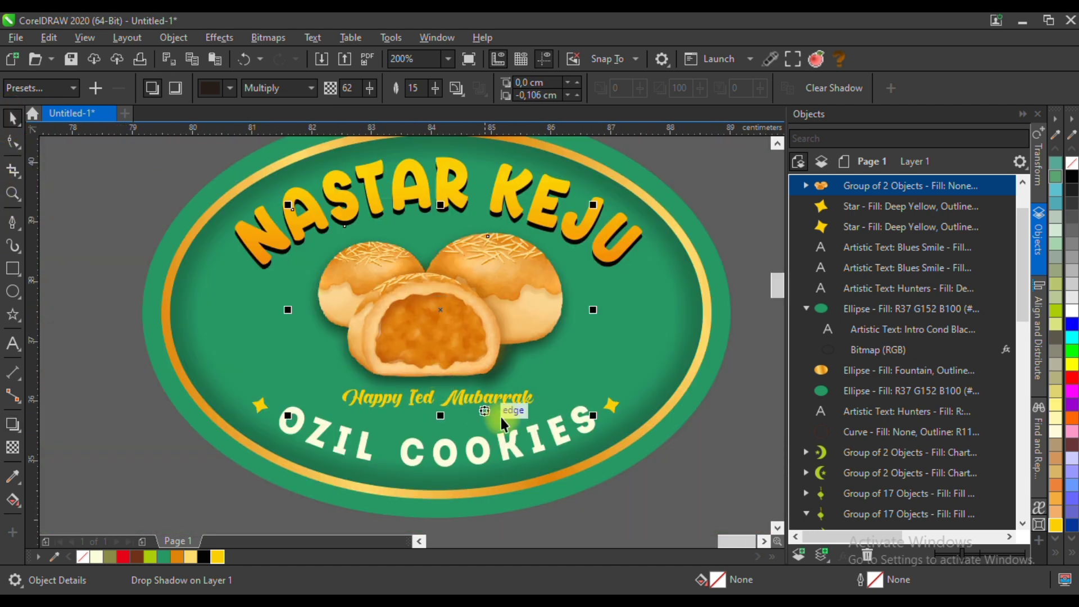
click(733, 352)
drag(756, 347, 230, 502)
key(ctrl+Home)
key(ctrl+z)
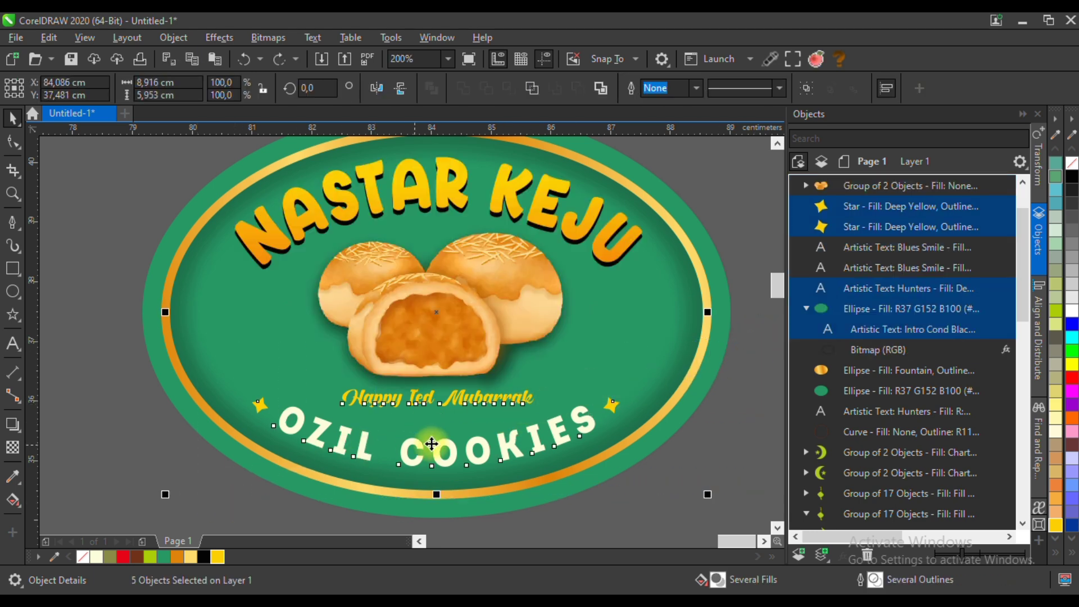
click(756, 371)
scroll(201, 529, down, 1)
key(ctrl+z)
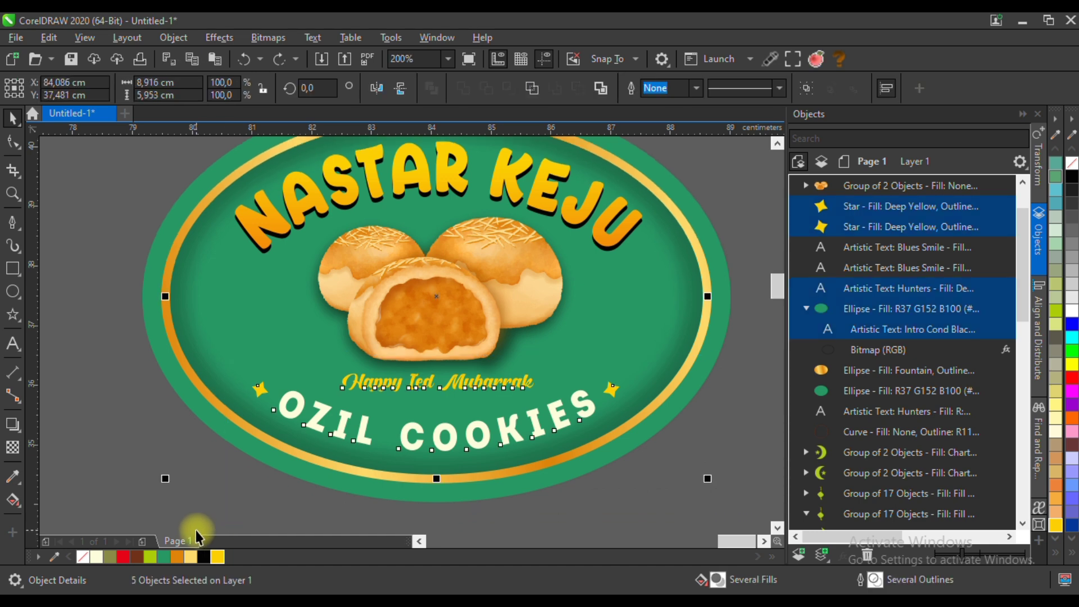
Place a copy of the hanging lantern group above the oval label, extending past its upper right.
scroll(532, 325, down, 1)
click(559, 370)
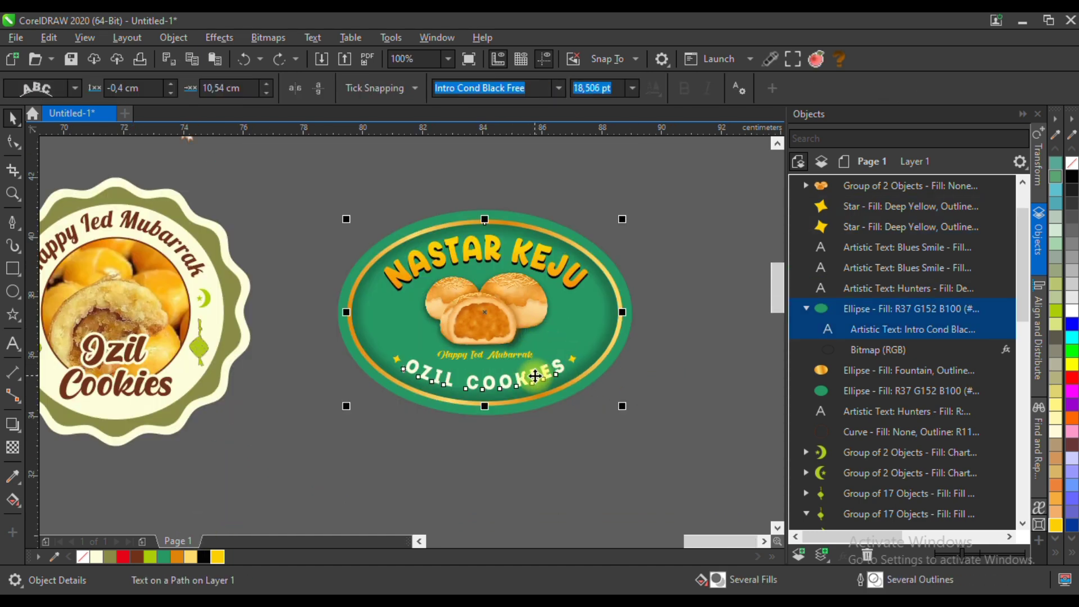
click(566, 422)
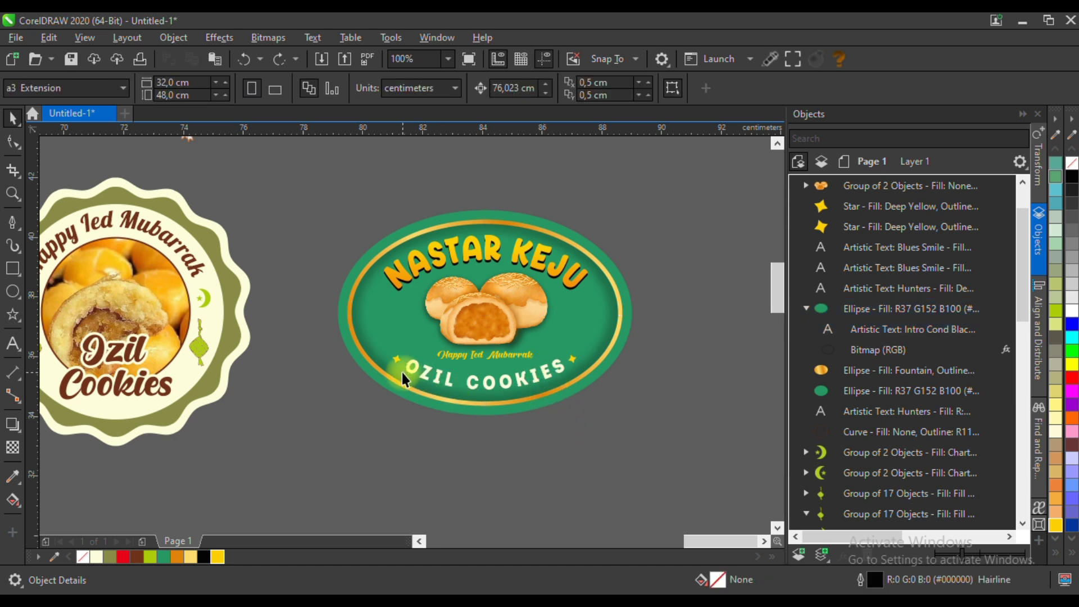
scroll(403, 372, down, 1)
scroll(320, 370, up, 1)
scroll(323, 359, down, 1)
click(275, 230)
drag(276, 230, 570, 282)
scroll(547, 279, up, 1)
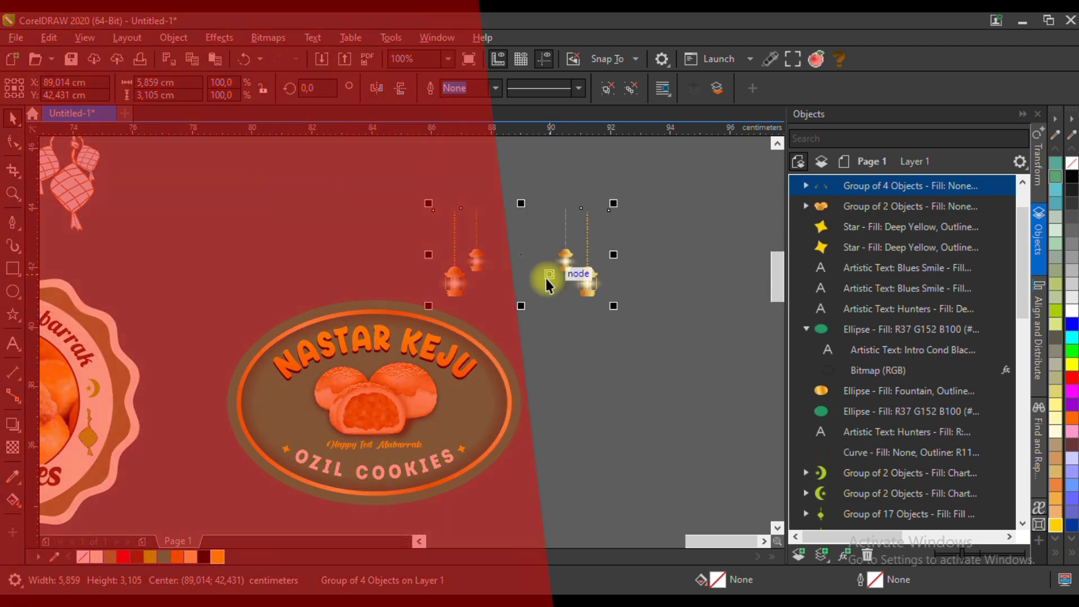
Ungroup the copied lanterns and delete all but the larger lantern of the right pair.
key(ctrl+u)
click(588, 288)
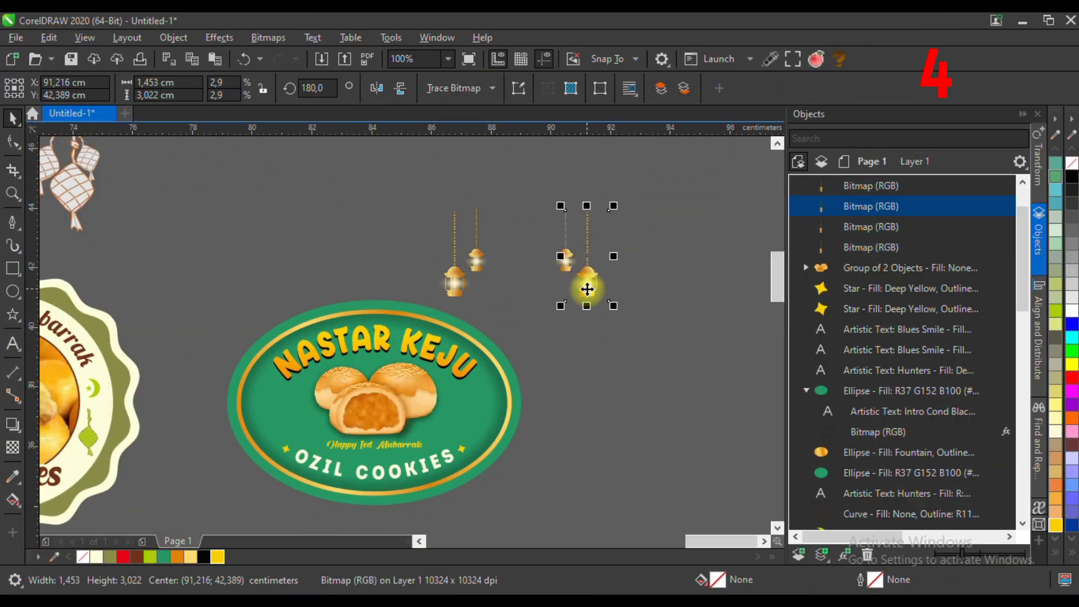
click(562, 233)
click(578, 224)
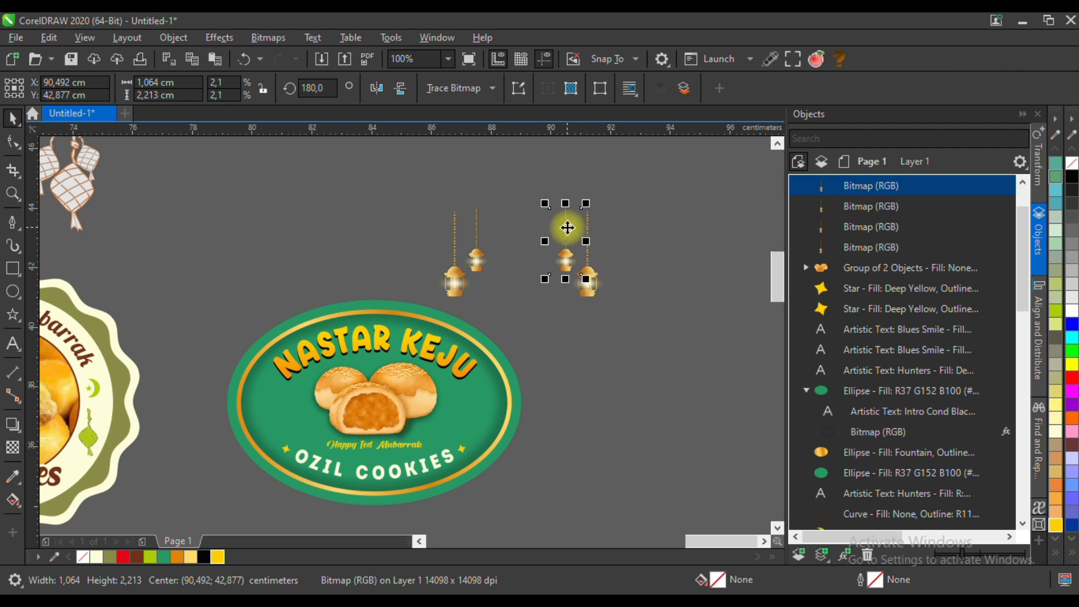
key(Delete)
key(Delete)
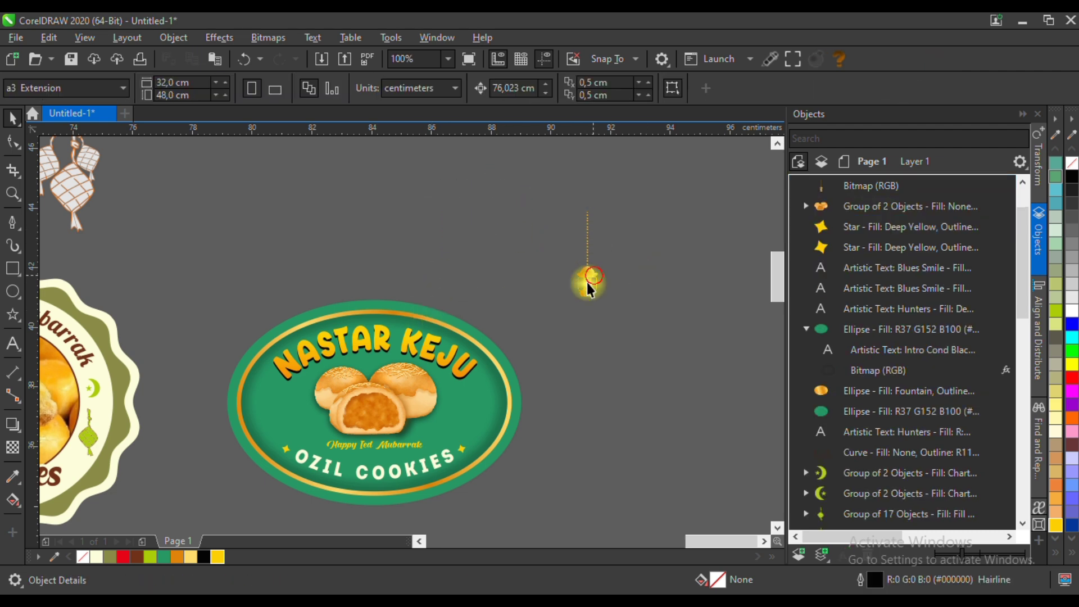
Move the remaining lantern inside the oval label, to the right of the cookies below the letter U.
drag(590, 277, 540, 381)
scroll(537, 352, up, 2)
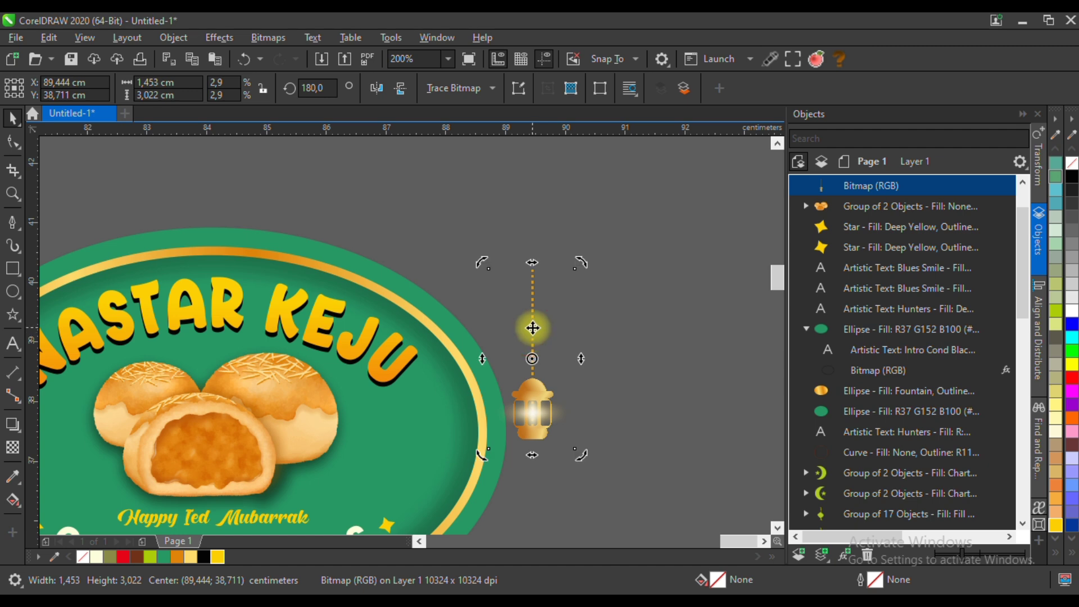
click(532, 333)
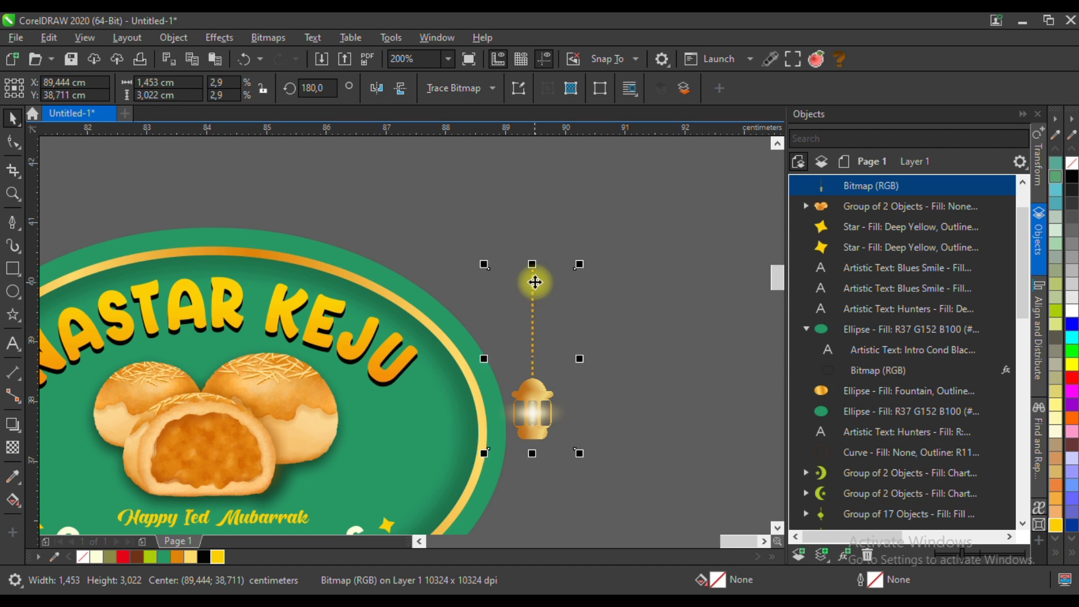
drag(482, 262, 478, 282)
key(ctrl+z)
scroll(537, 418, up, 3)
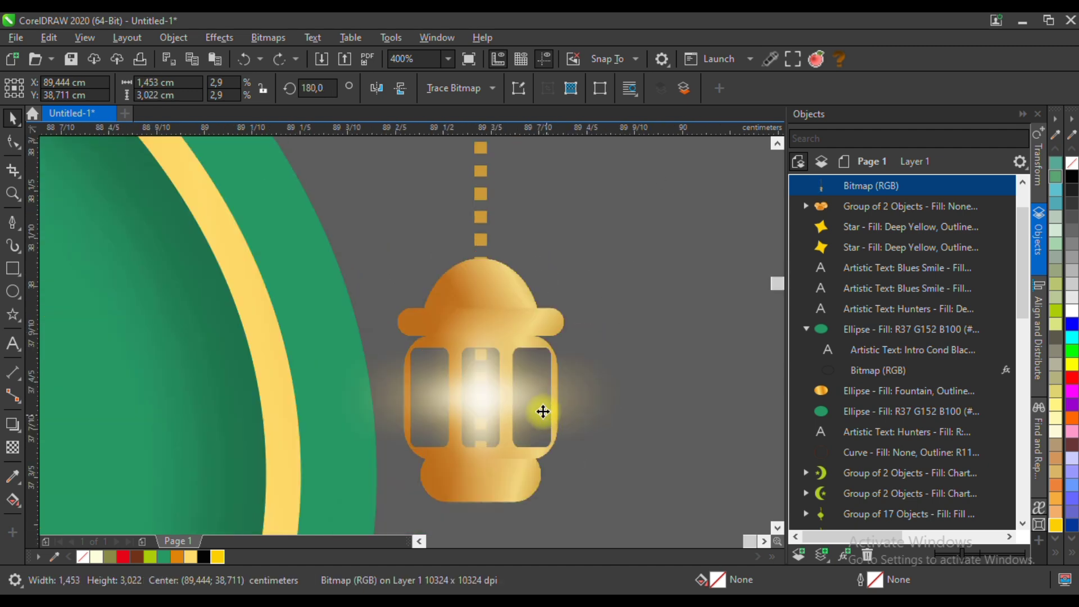
scroll(653, 386, down, 5)
drag(591, 337, 549, 361)
scroll(556, 355, up, 2)
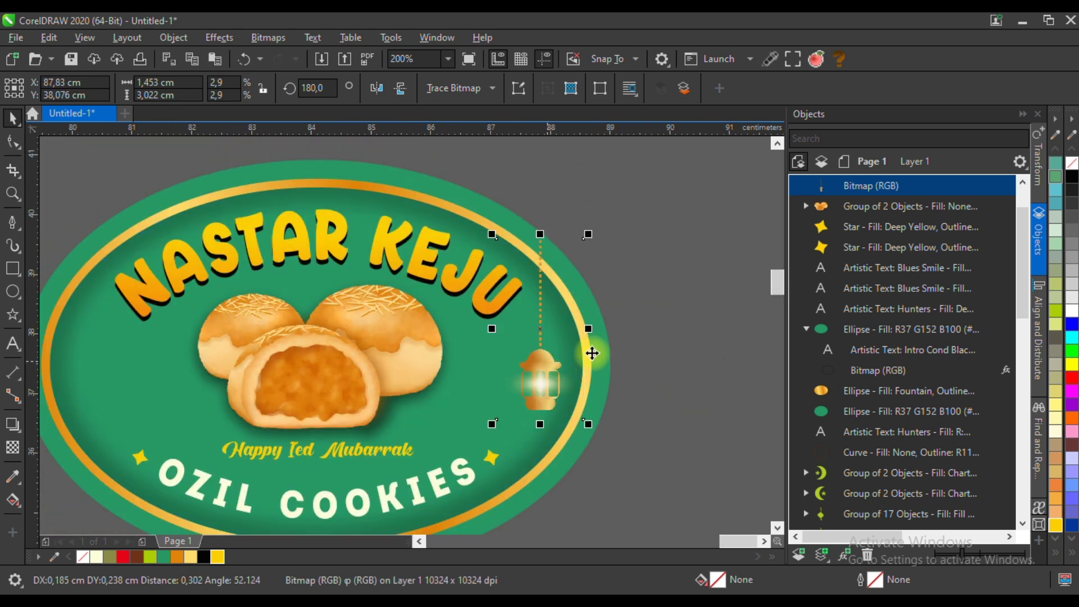
Place a copy of the round label's right crescent-and-star group on the oval label near the lantern.
click(687, 335)
scroll(633, 385, down, 3)
scroll(596, 376, down, 2)
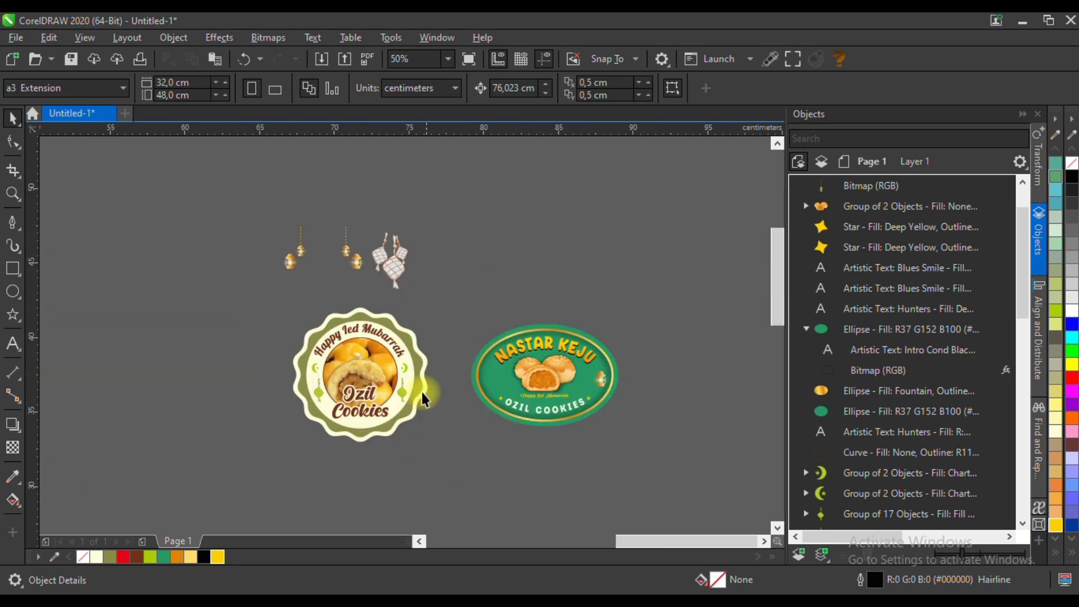
scroll(418, 394, up, 2)
scroll(417, 405, up, 3)
click(366, 245)
scroll(366, 245, down, 3)
drag(366, 247, 701, 287)
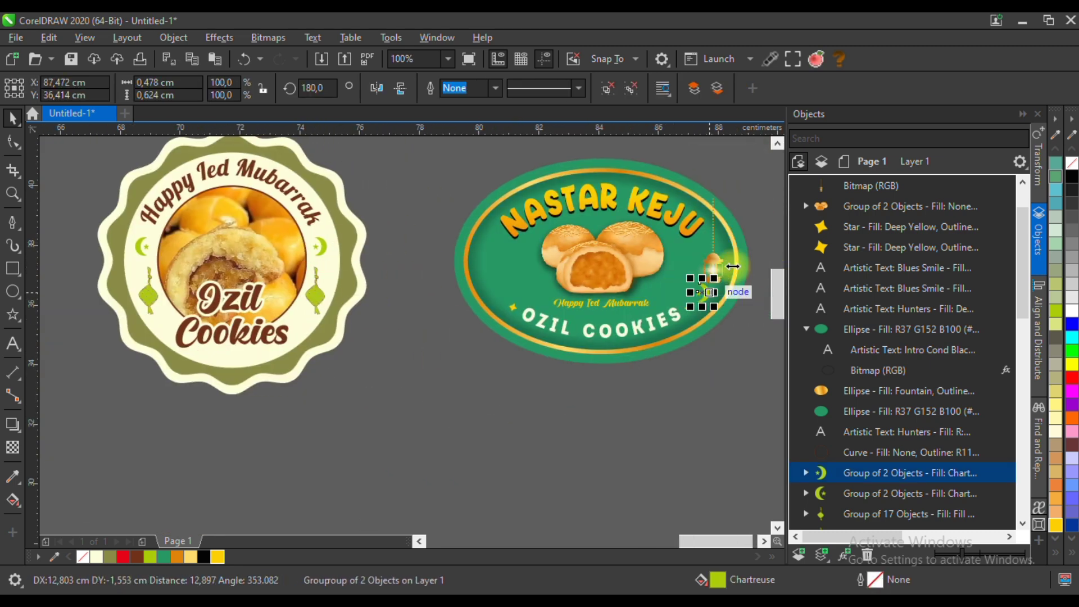
Bring the crescent copy to the front, scale it to about 0.40 by 0.53 cm and set it above the lantern body.
scroll(725, 283, up, 4)
scroll(606, 425, down, 2)
drag(625, 392, 654, 311)
scroll(645, 304, up, 2)
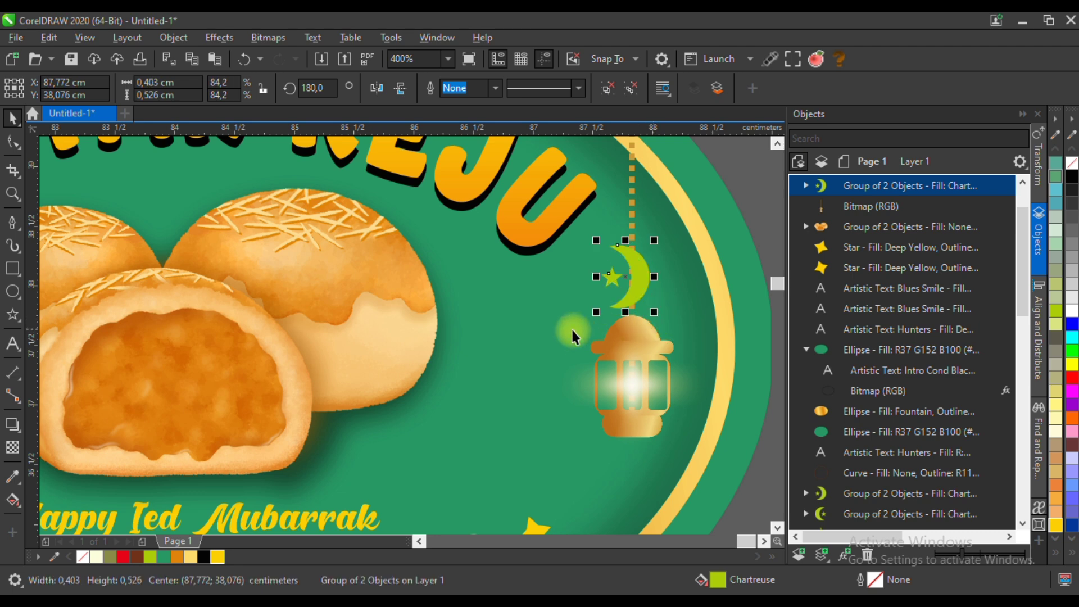
scroll(573, 333, down, 2)
click(677, 247)
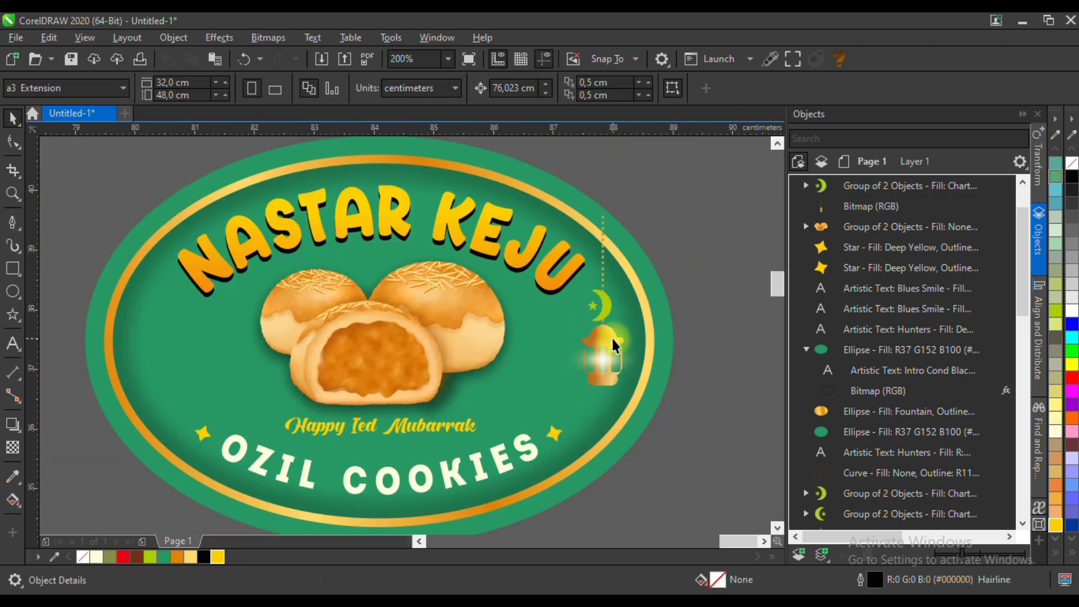
Shift the lantern left and scale it to about 1.35 by 2.80 cm, and enlarge the crescent group to about 0.71 by 0.92 cm.
drag(587, 355, 587, 354)
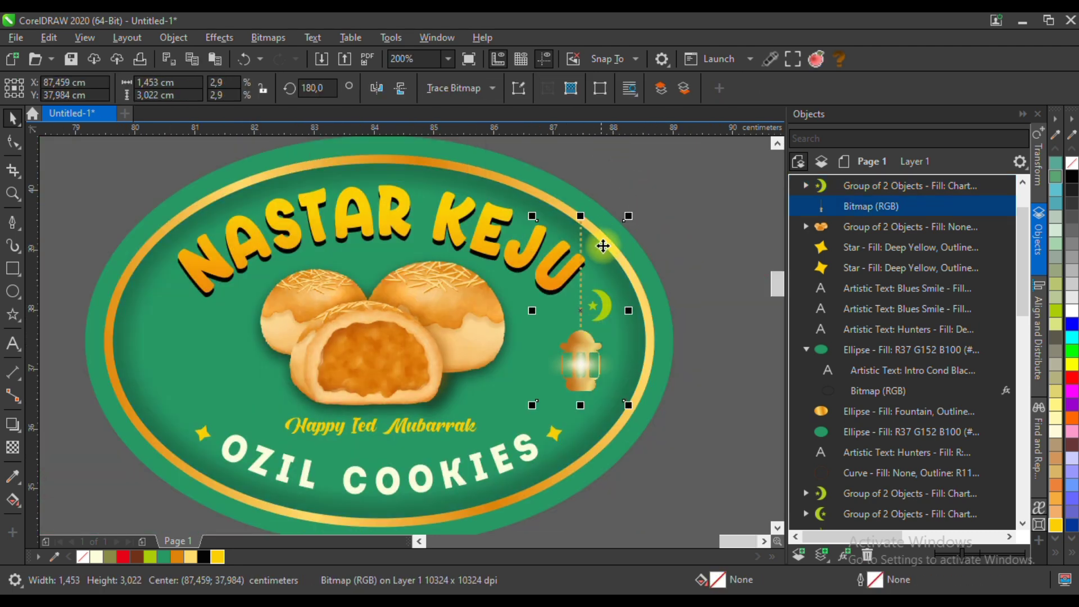
drag(622, 217, 623, 232)
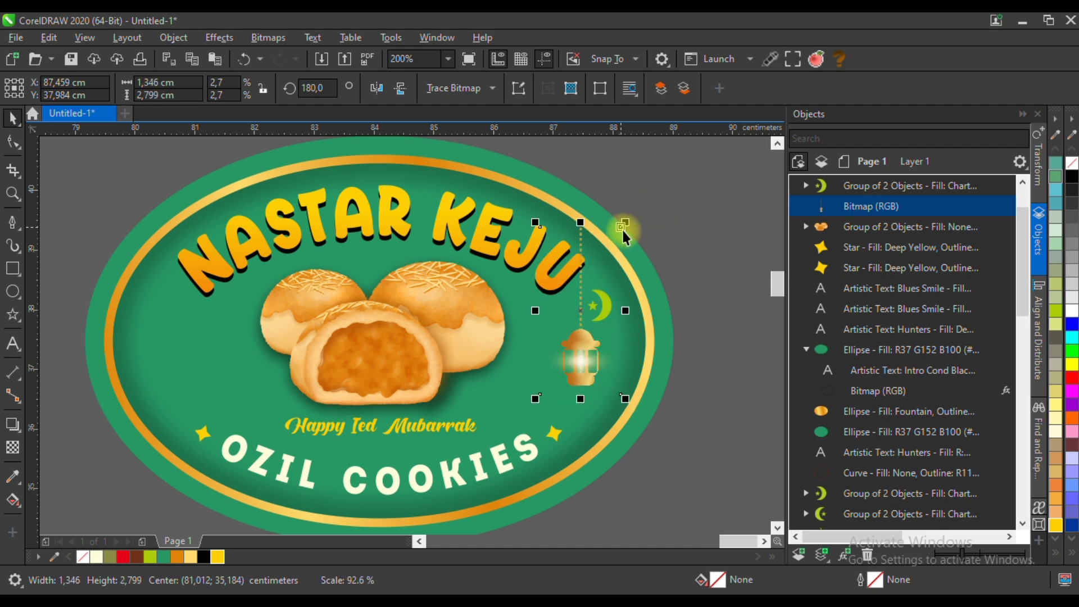
click(604, 309)
drag(618, 332, 638, 344)
drag(608, 309, 621, 317)
Shrink the lantern further and arrange it with the crescent side by side, slightly lower inside the gold ring.
click(617, 401)
drag(621, 396, 613, 373)
shift+click(624, 335)
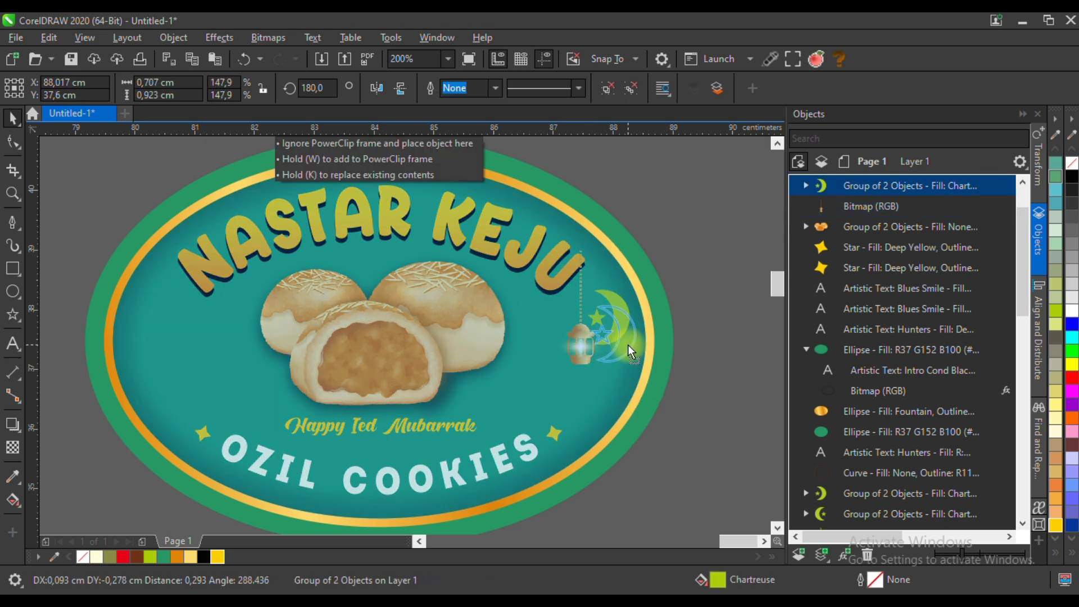
drag(576, 349, 577, 358)
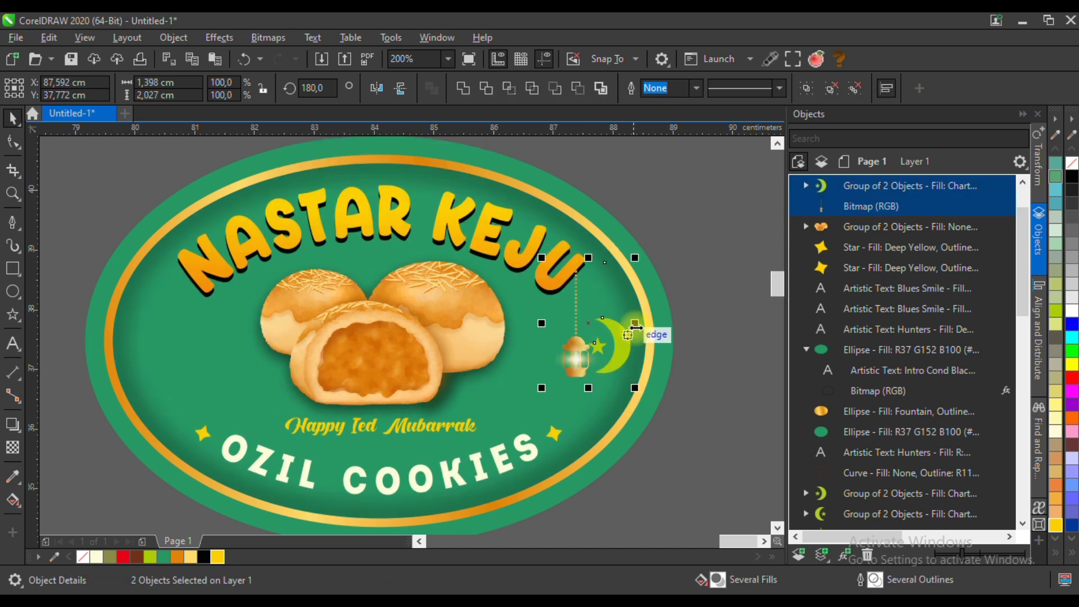
Select both layers of the curved NASTAR KEJU text and bring them in front of the lantern.
click(690, 306)
scroll(694, 305, down, 2)
drag(708, 217, 403, 339)
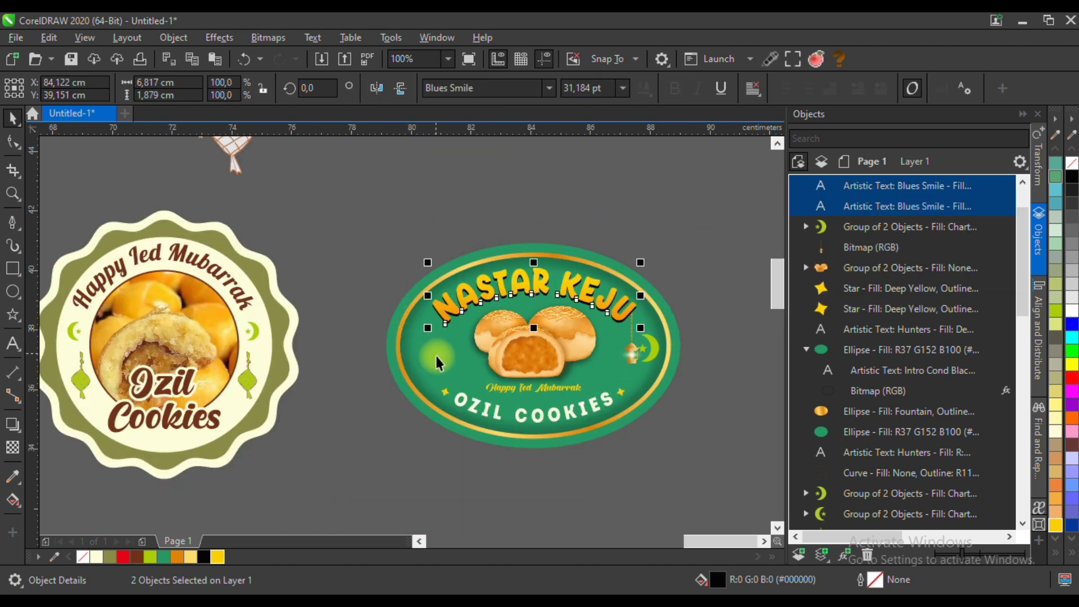
click(694, 315)
scroll(714, 324, up, 2)
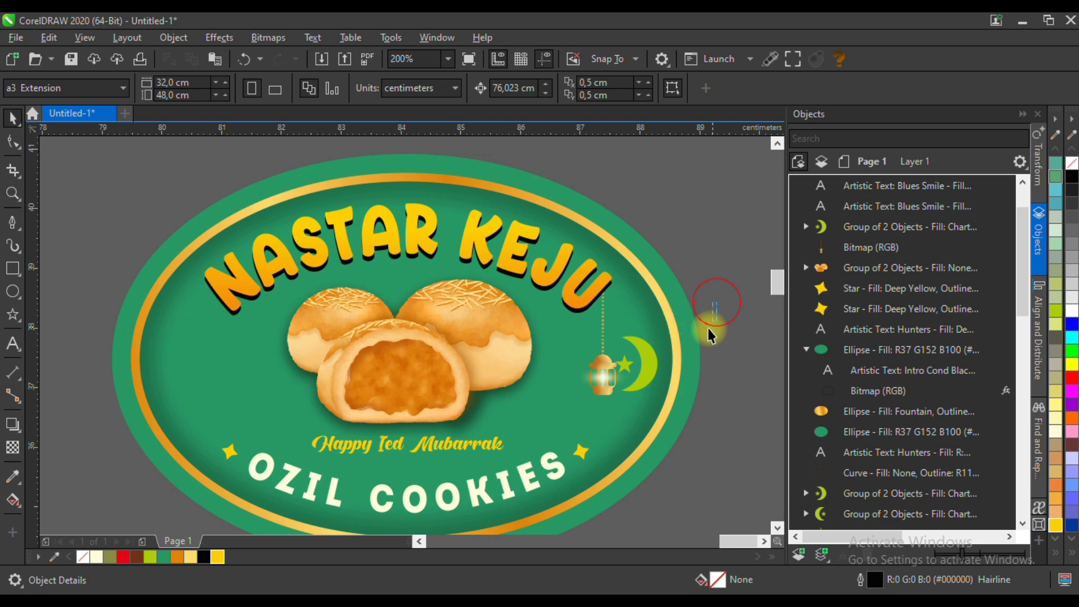
Copy the gold ring's fountain fill onto the crescent, ungroup it and weld it with its star into one curve.
click(646, 363)
scroll(641, 366, up, 2)
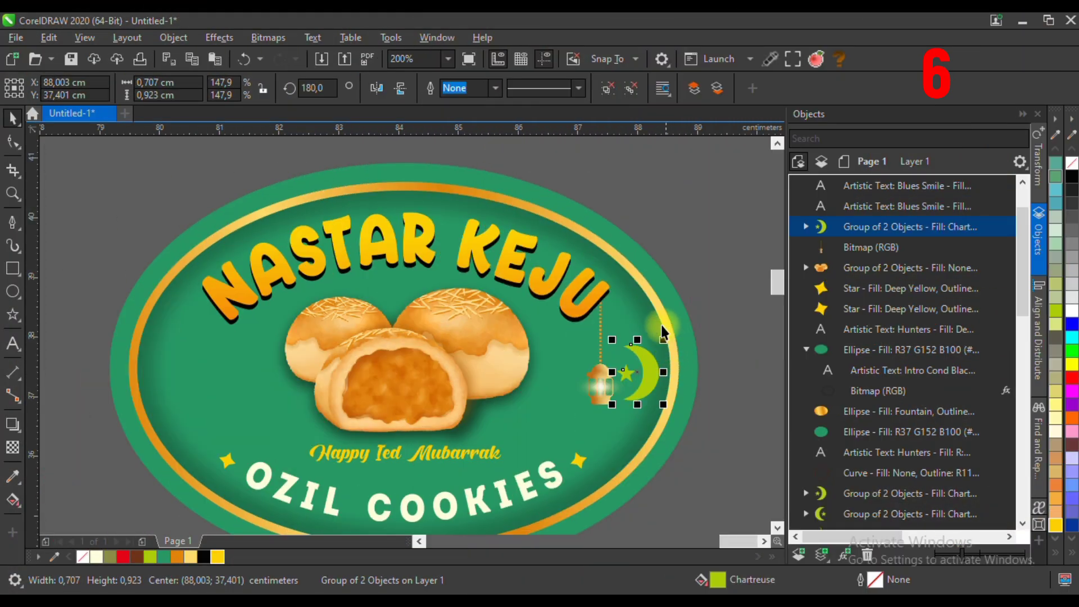
click(652, 295)
drag(720, 580, 646, 384)
click(651, 376)
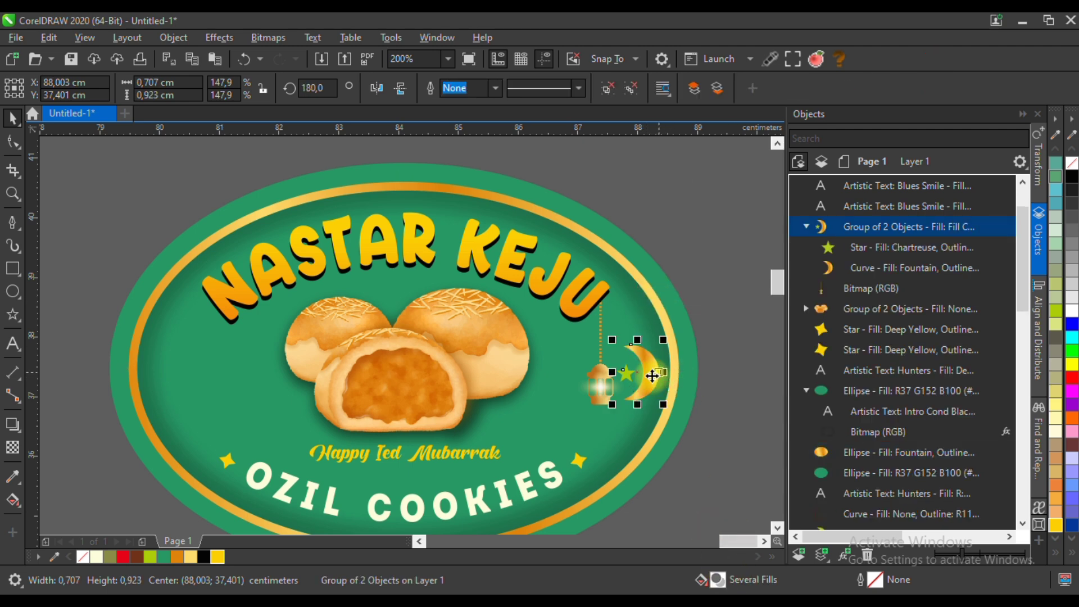
scroll(651, 375, up, 1)
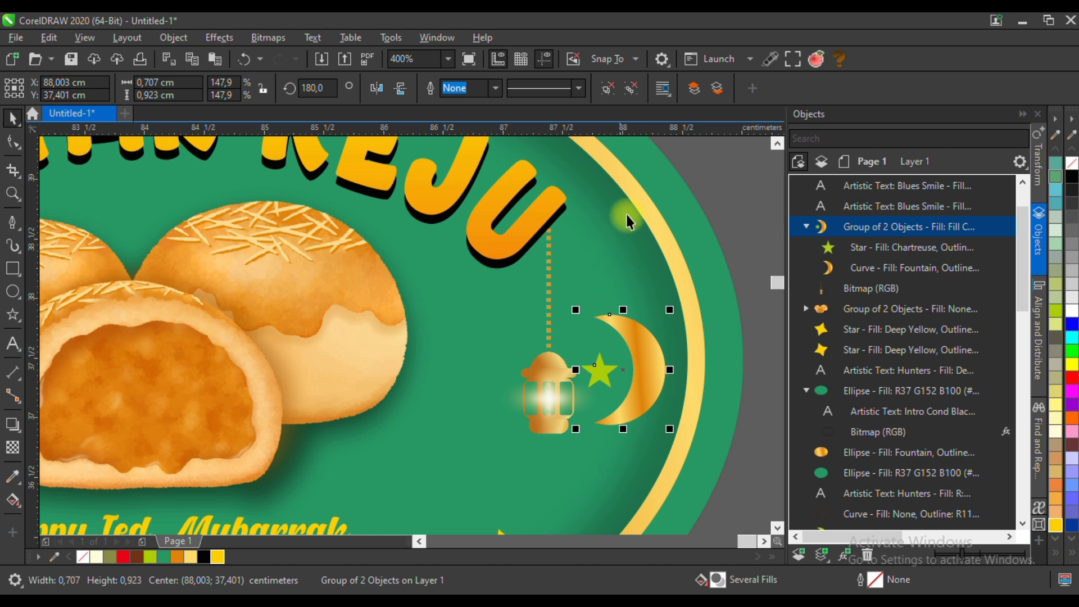
click(609, 88)
click(474, 88)
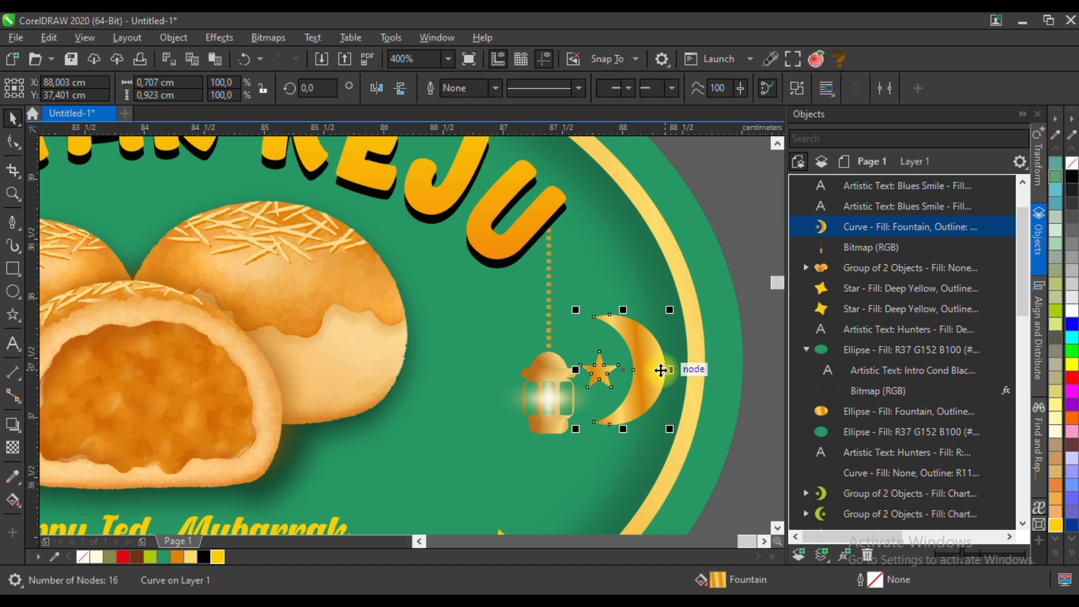
Simplify the crescent-and-star curve's fountain fill to a gradient from light yellow to orange.
click(13, 499)
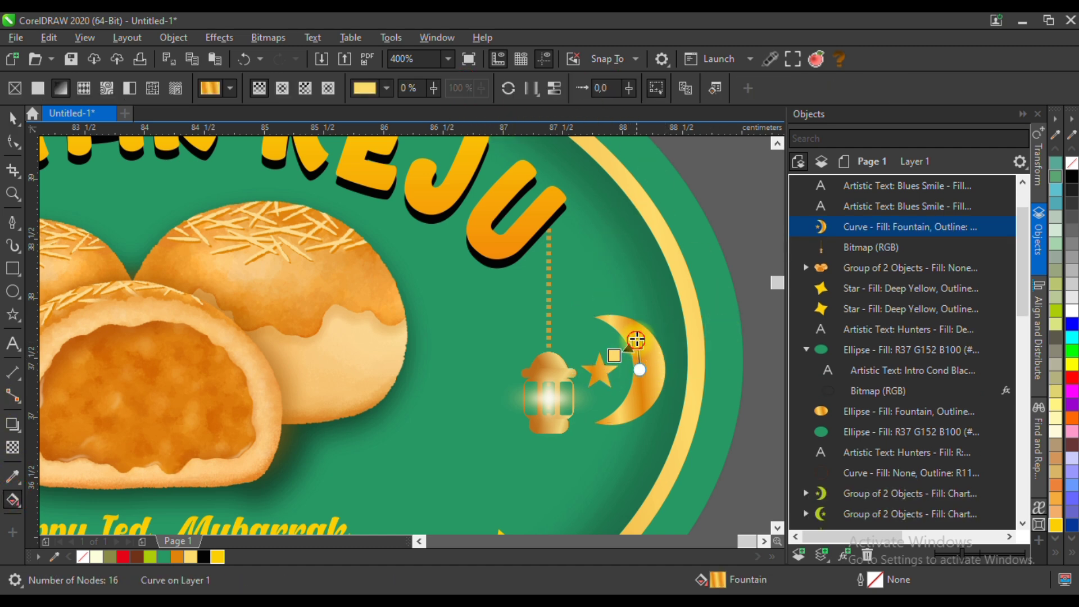
click(637, 340)
scroll(613, 337, down, 1)
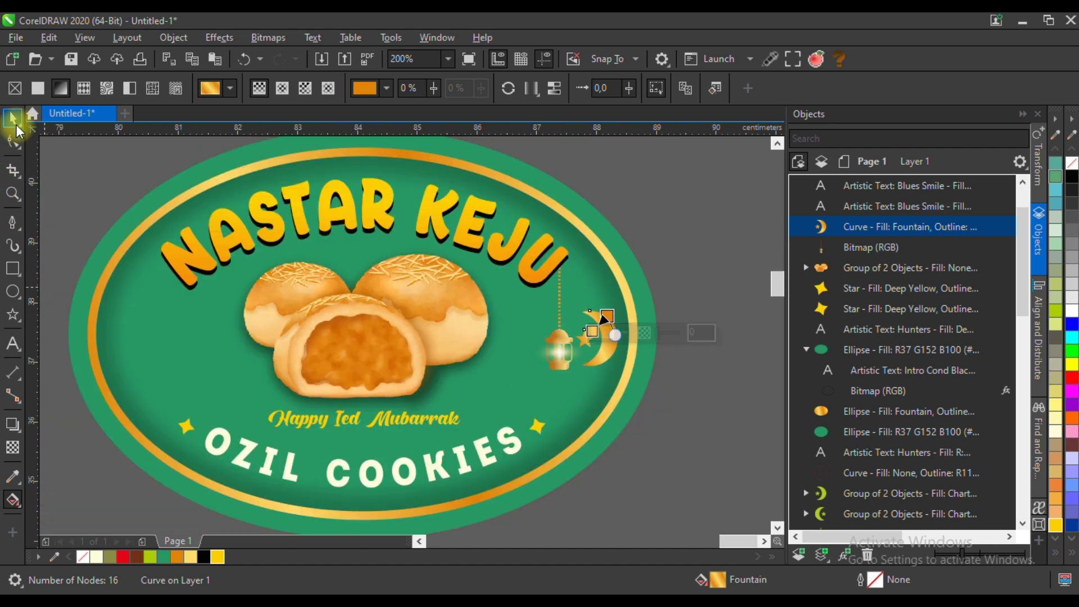
click(16, 128)
click(692, 303)
scroll(690, 308, down, 1)
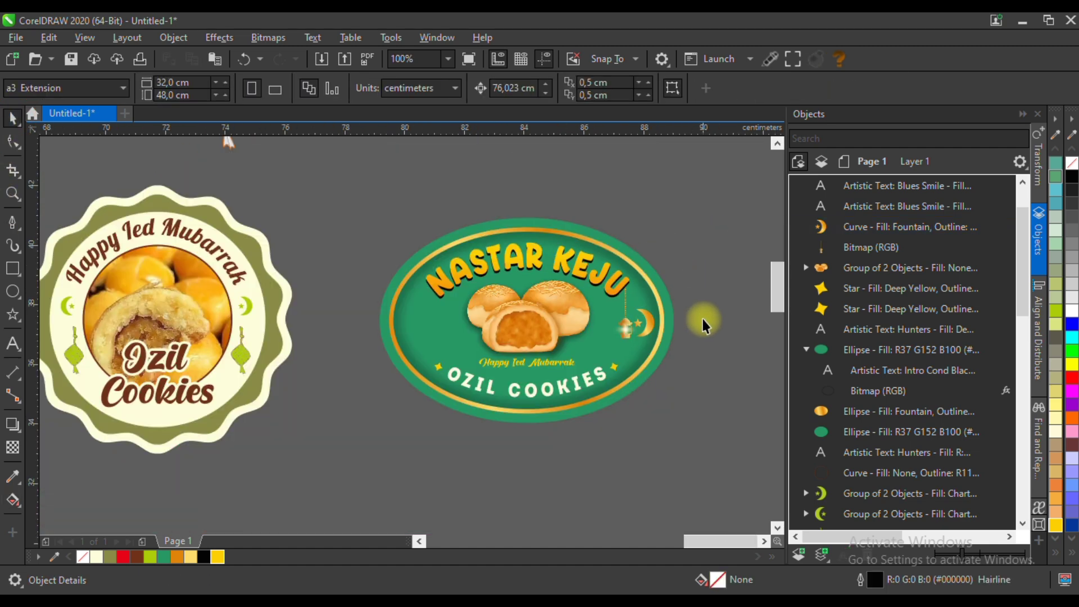
Place a horizontally mirrored copy of the lantern and crescent at the oval label's left side, level with the originals.
drag(692, 243, 596, 373)
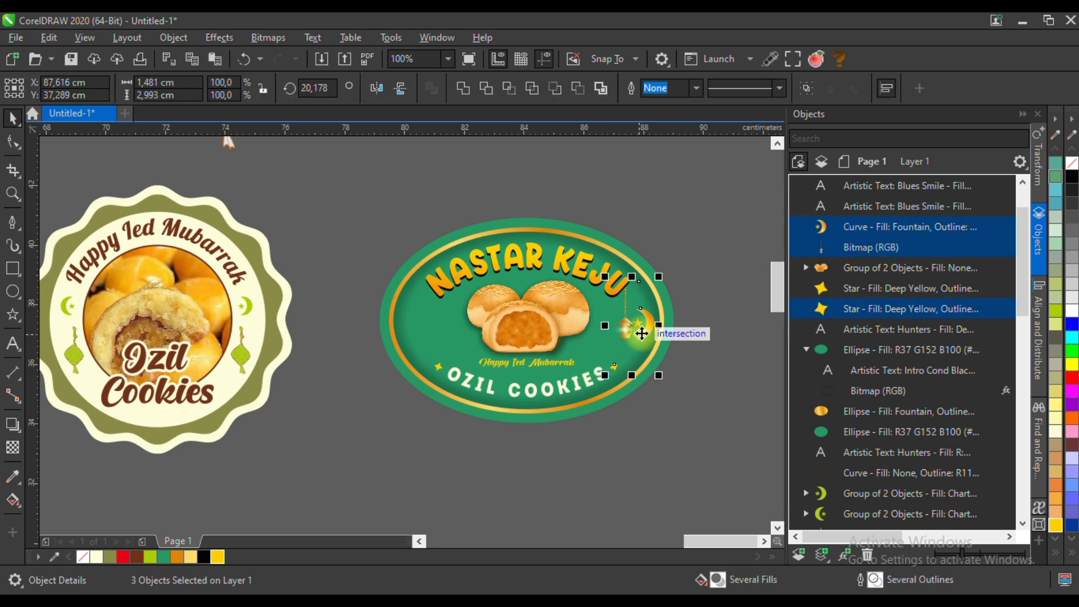
drag(674, 241, 599, 356)
drag(649, 316, 444, 332)
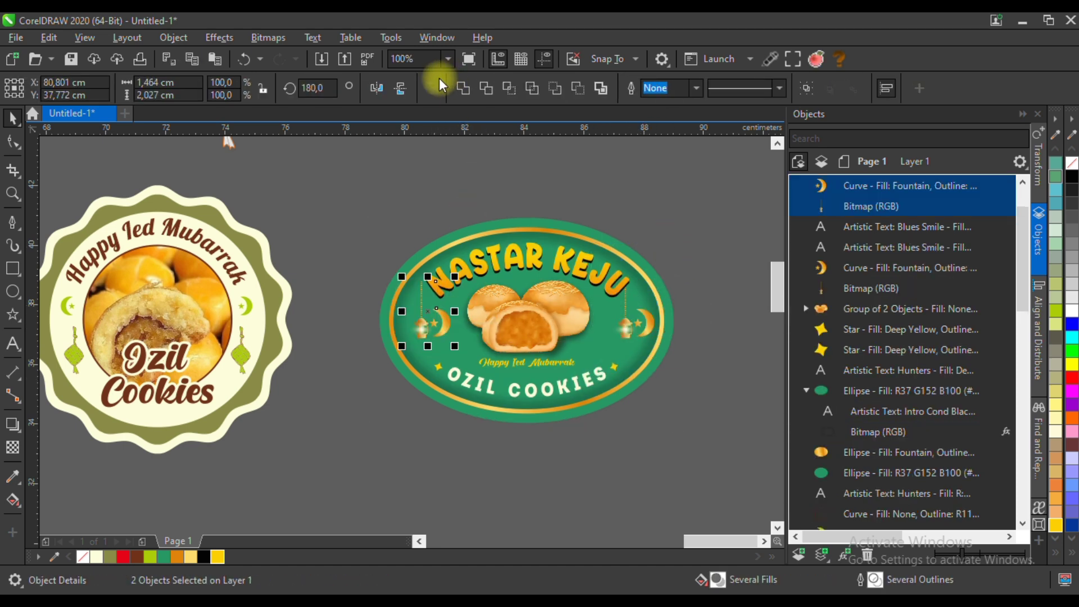
Bring both layers of the NASTAR KEJU text in front of the mirrored lantern copy.
click(677, 176)
drag(644, 176, 394, 312)
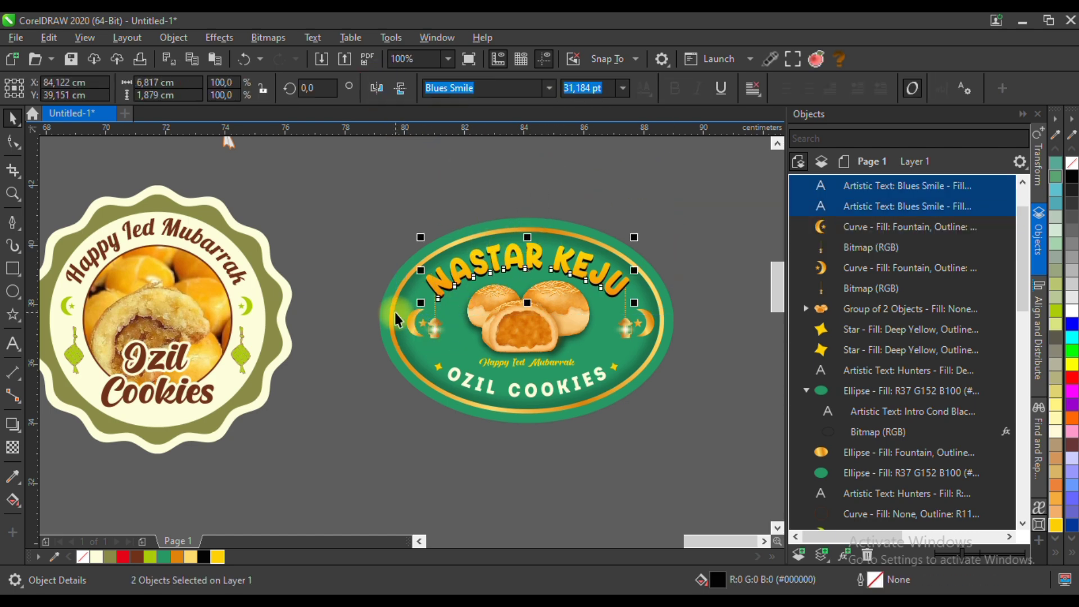